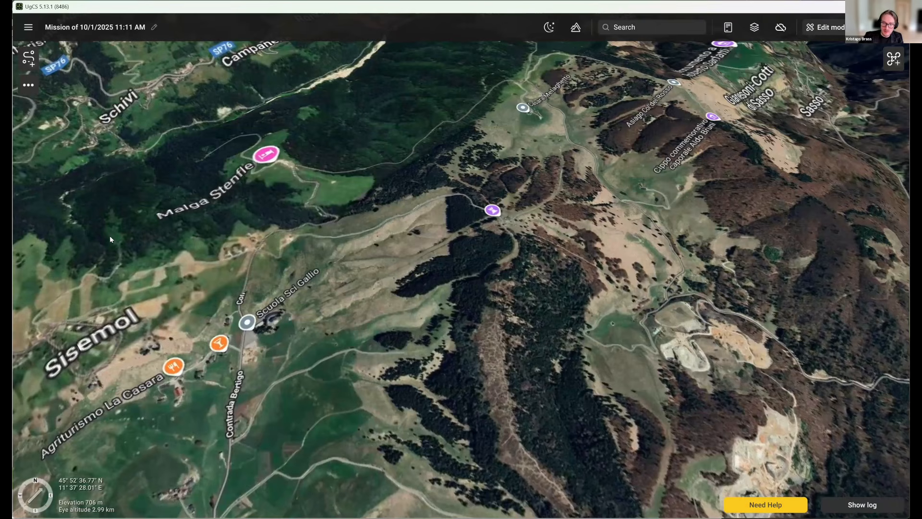
{"action": "key", "text": "super+Up"}
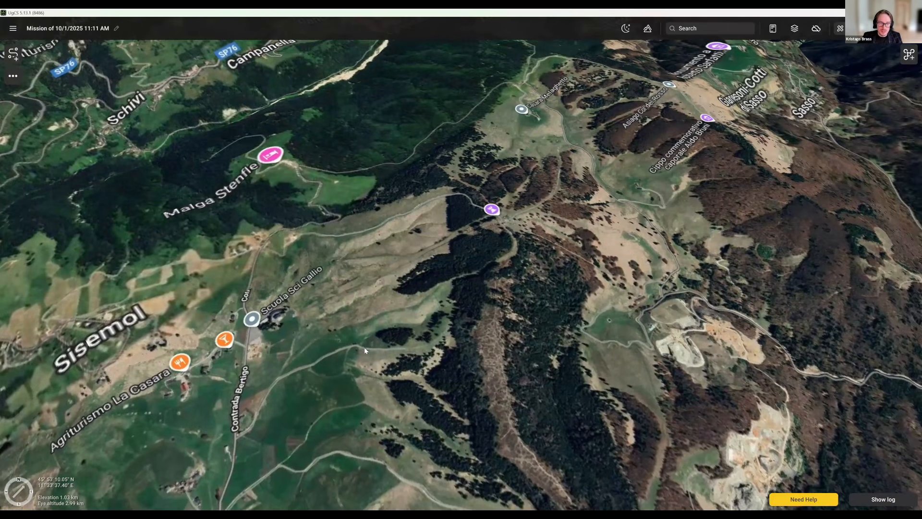
{"action": "middle_click_drag", "start_coordinate": [398, 297], "coordinate": [396, 301]}
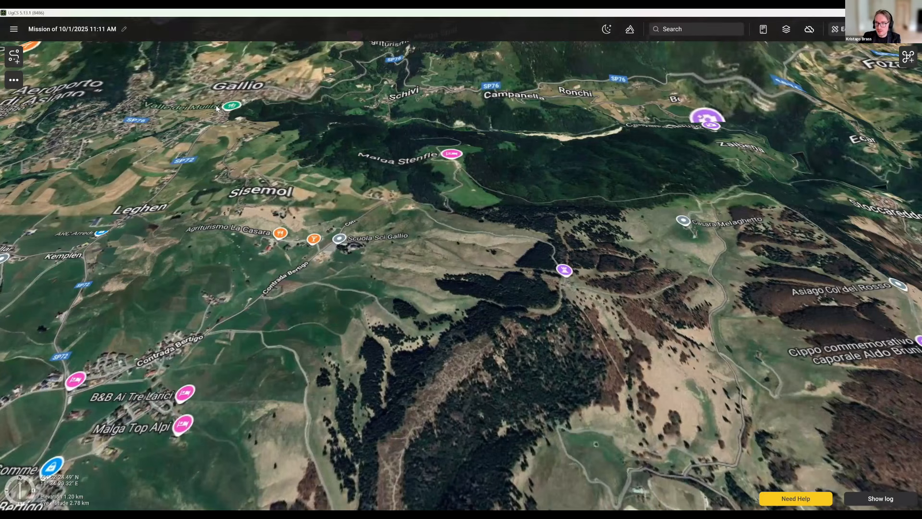
{"action": "left_click", "coordinate": [8, 37]}
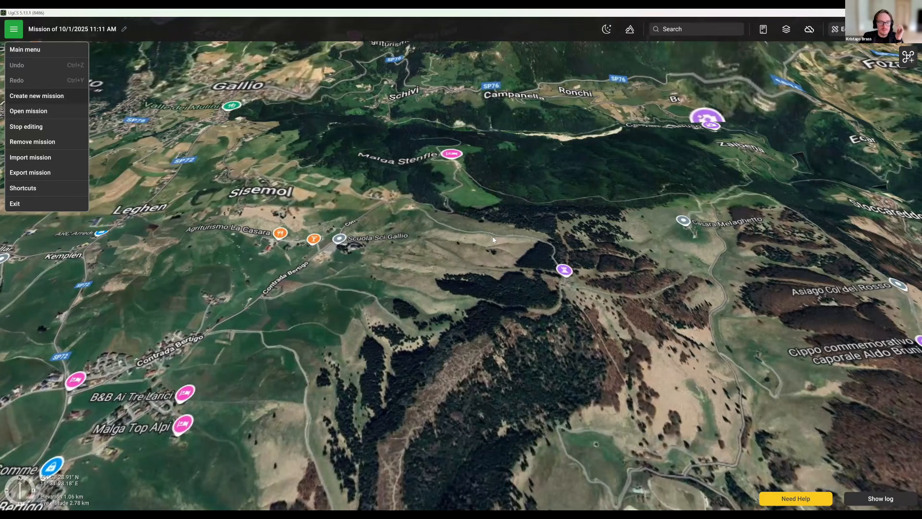
{"action": "left_click", "coordinate": [37, 96]}
{"action": "key", "text": "Return"}
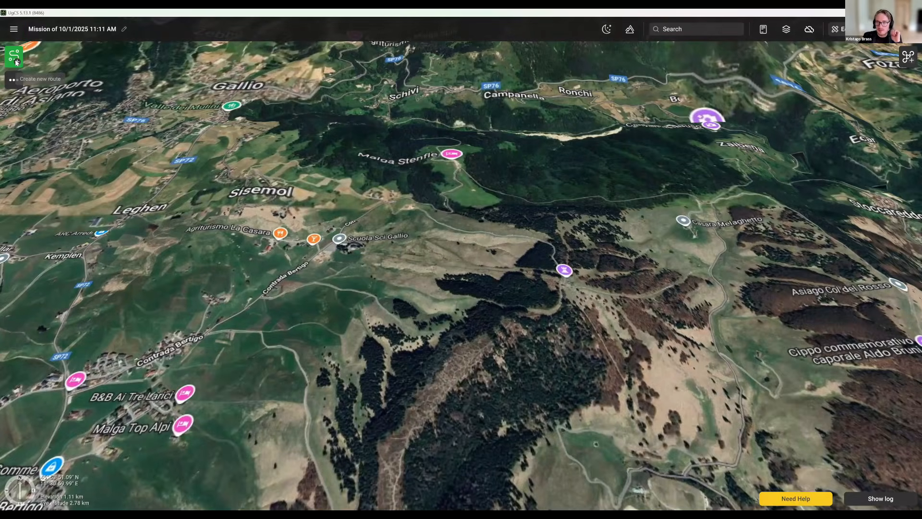
Step: Start a new route from scratch with the name Route 1
{"action": "left_click", "coordinate": [16, 63]}
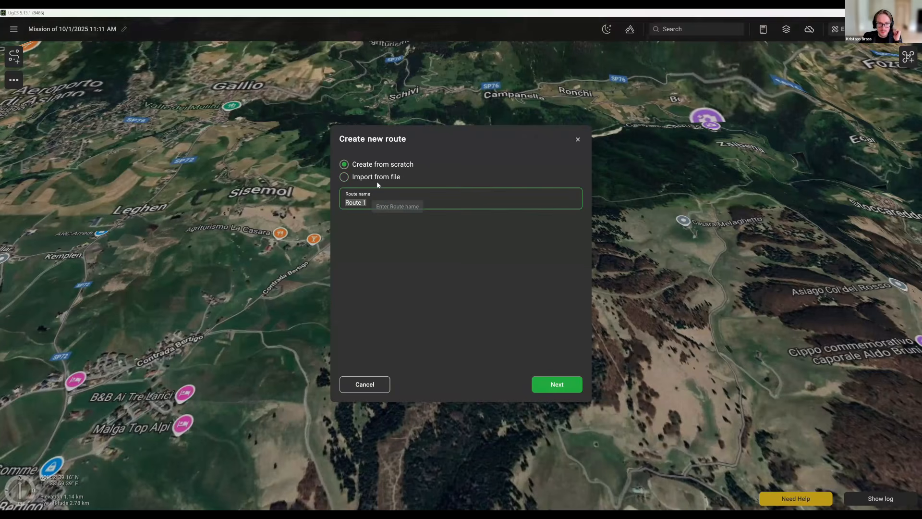
{"action": "left_click", "coordinate": [558, 385]}
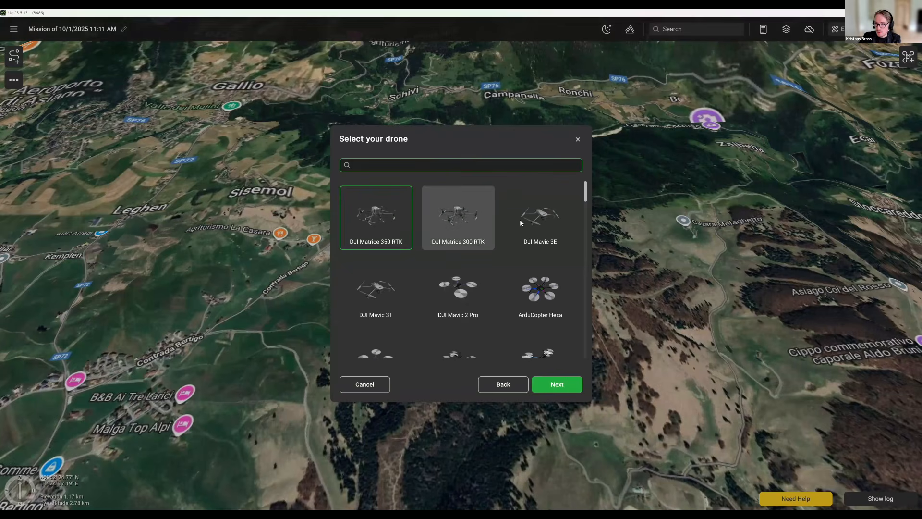
{"action": "scroll", "coordinate": [466, 278], "scroll_direction": "down", "scroll_amount": 1}
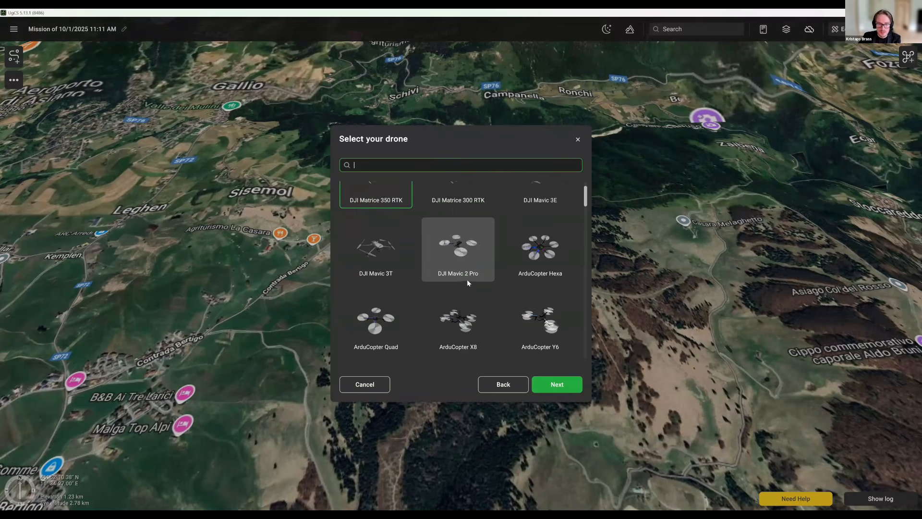
{"action": "scroll", "coordinate": [448, 195], "scroll_direction": "up", "scroll_amount": 1}
{"action": "type", "text": "mini"}
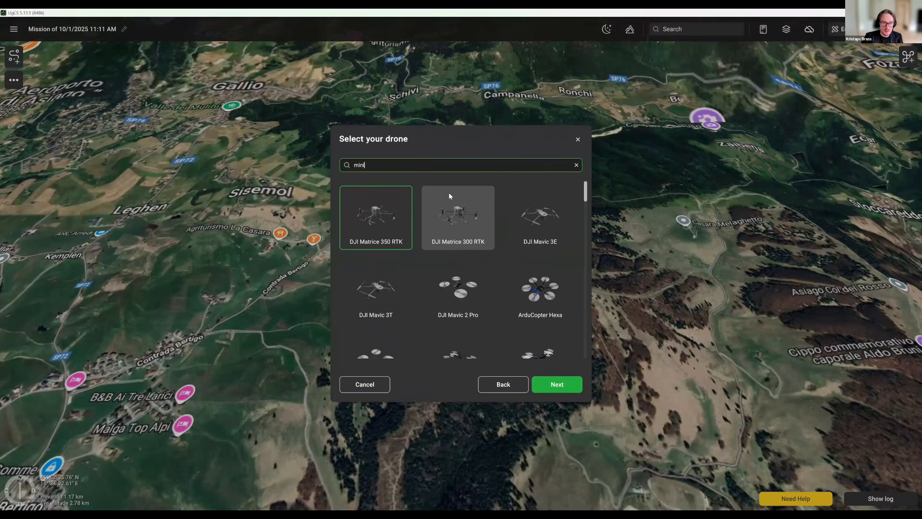
{"action": "key", "text": "BackSpace"}
{"action": "key", "text": "BackSpace"}
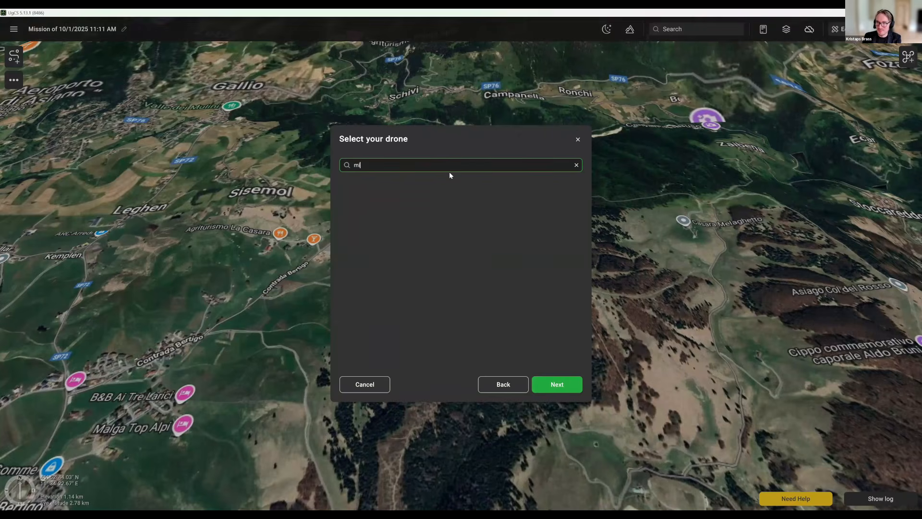
{"action": "key", "text": "BackSpace"}
{"action": "key", "text": "BackSpace"}
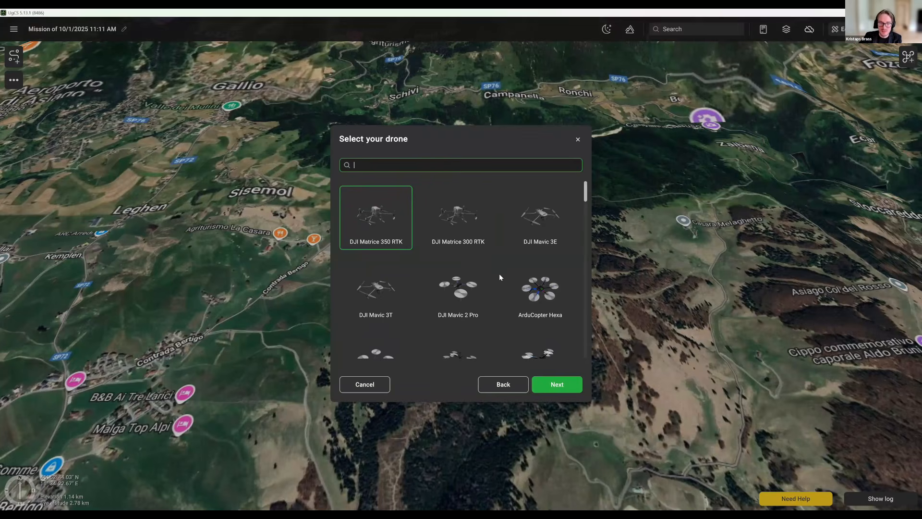
Step: Select the DJI Mavic 3E as the drone, create an area photogrammetry route and close the route's data panel
{"action": "left_click", "coordinate": [563, 231]}
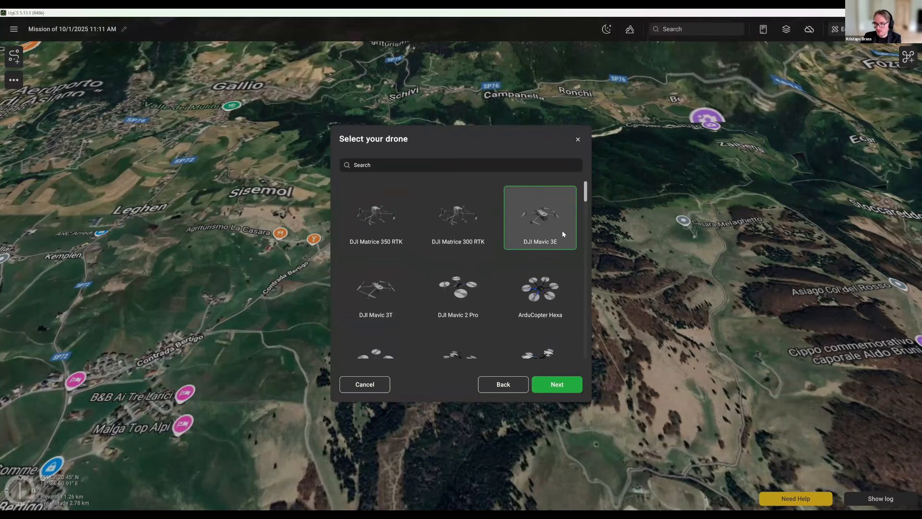
{"action": "left_click", "coordinate": [557, 384]}
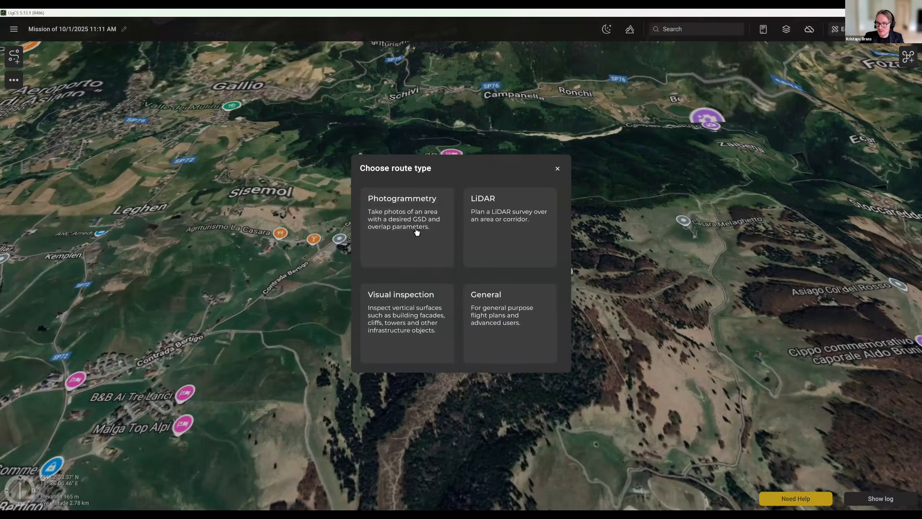
{"action": "left_click", "coordinate": [409, 226]}
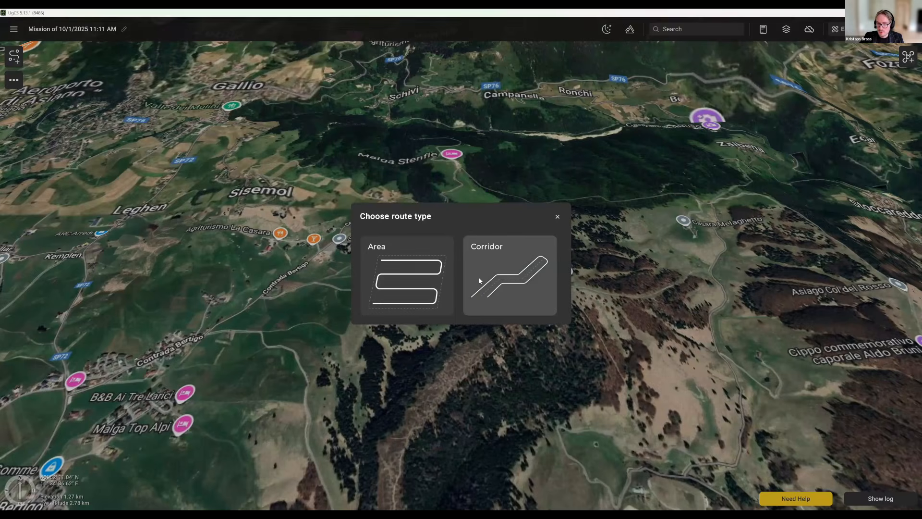
{"action": "left_click", "coordinate": [414, 287]}
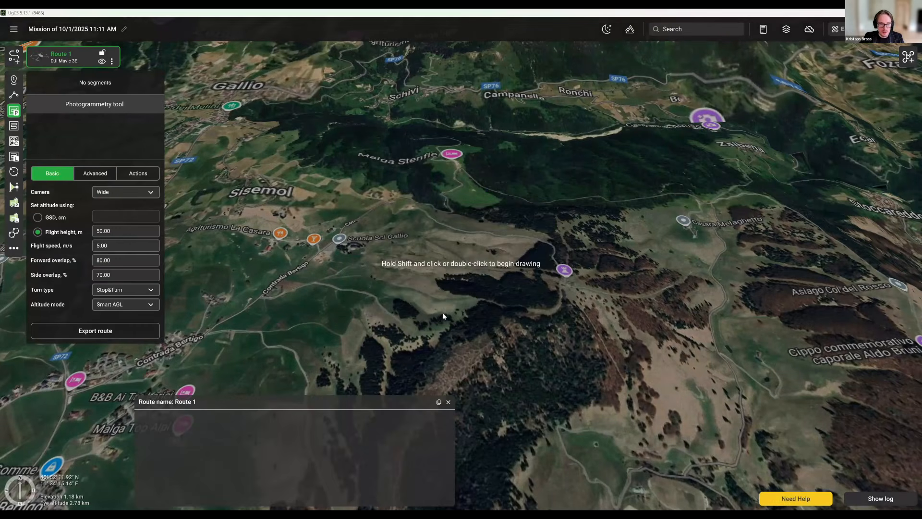
{"action": "left_click", "coordinate": [449, 402]}
Step: Draw a four-corner photogrammetry area around the buildings by Scuola Sci Gallio, about 226 m by 270 m along two sides
{"action": "mouse_move", "coordinate": [577, 246]}
{"action": "middle_mouse_down"}
{"action": "mouse_move", "coordinate": [596, 238]}
{"action": "mouse_move", "coordinate": [450, 246]}
{"action": "middle_mouse_up"}
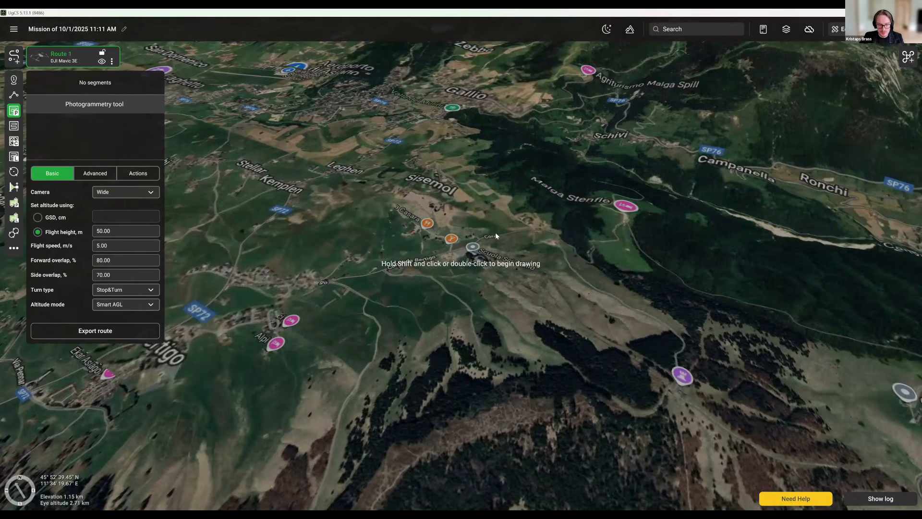
{"action": "scroll", "coordinate": [496, 235], "scroll_direction": "up", "scroll_amount": 5}
{"action": "left_click_drag", "start_coordinate": [566, 272], "coordinate": [594, 256]}
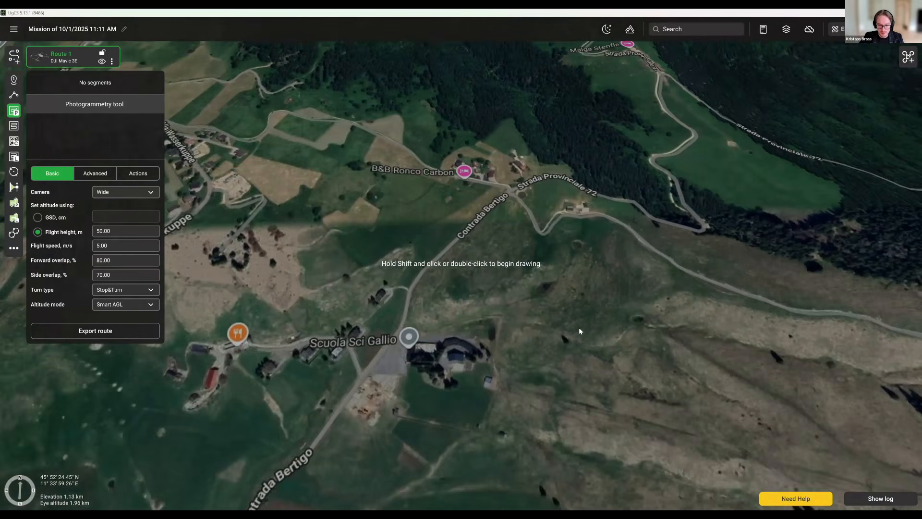
{"action": "left_click_drag", "start_coordinate": [464, 465], "coordinate": [534, 363]}
{"action": "middle_click_drag", "start_coordinate": [515, 325], "coordinate": [543, 369]}
{"action": "left_click_drag", "start_coordinate": [509, 358], "coordinate": [596, 378]}
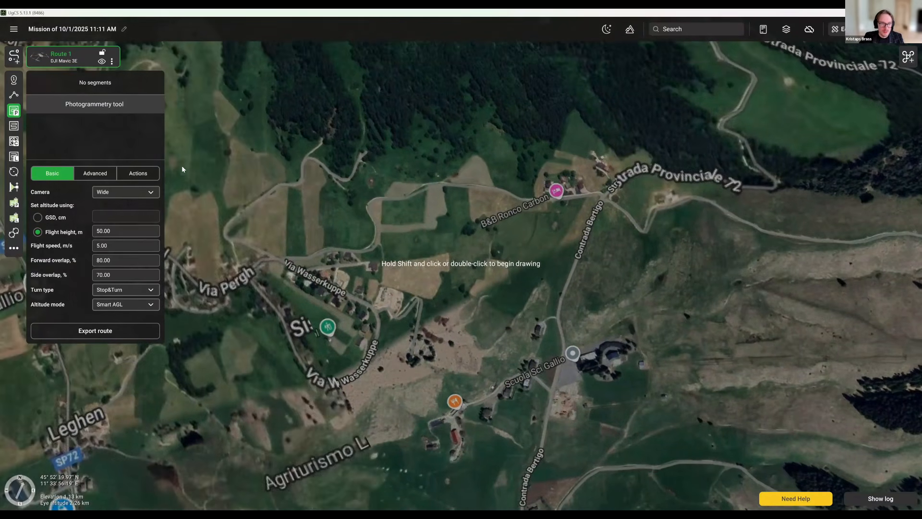
{"action": "left_click_drag", "start_coordinate": [590, 323], "coordinate": [482, 291]}
{"action": "scroll", "coordinate": [482, 290], "scroll_direction": "up", "scroll_amount": 3}
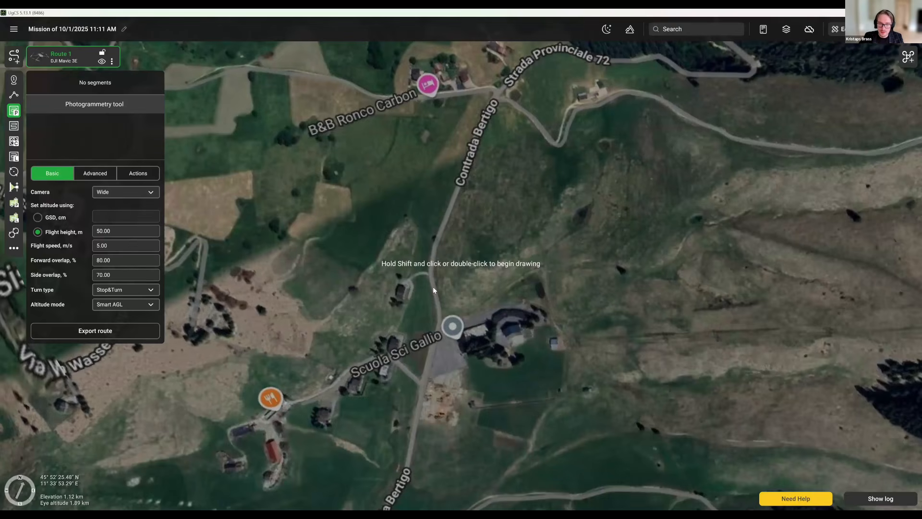
{"action": "left_click", "coordinate": [541, 264], "text": "shift"}
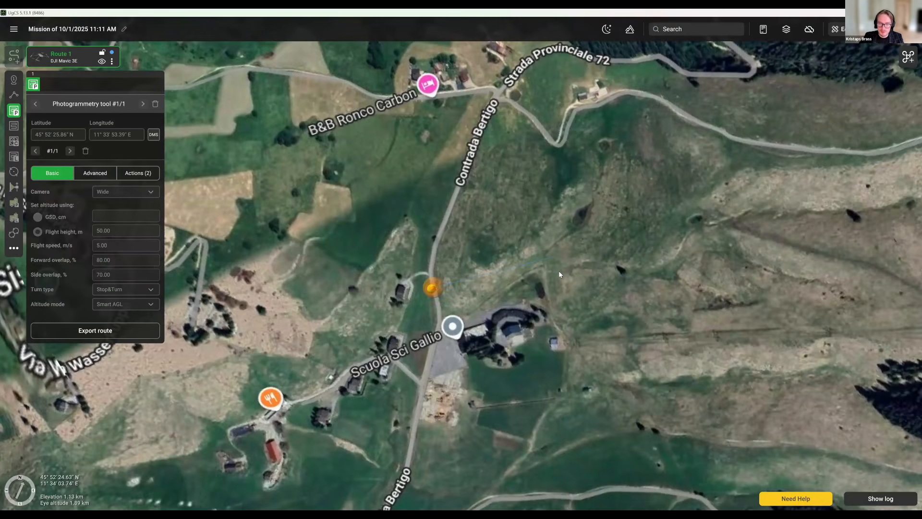
{"action": "left_click", "coordinate": [595, 397], "text": "shift"}
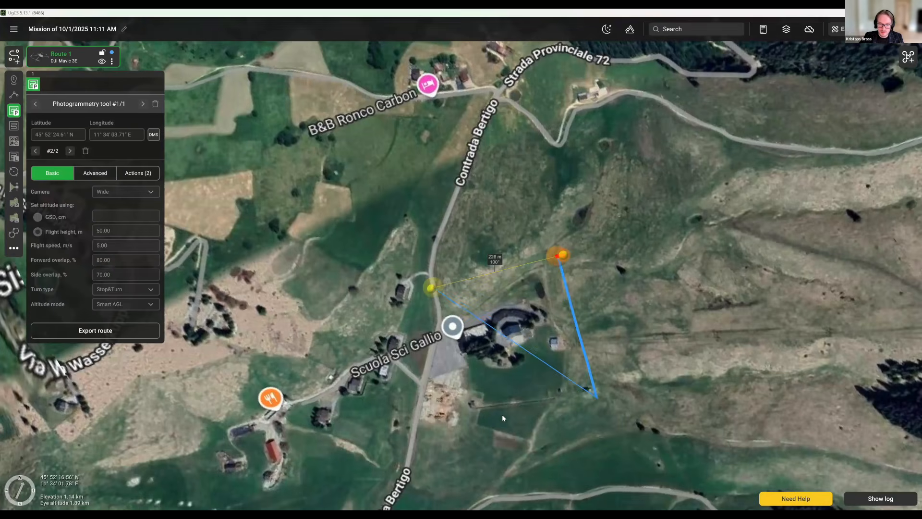
{"action": "left_click", "coordinate": [445, 426], "text": "shift"}
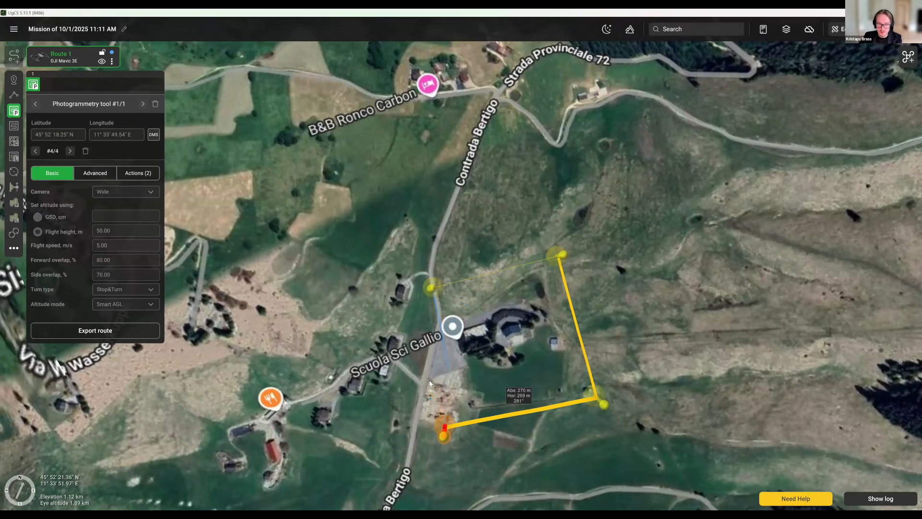
{"action": "key", "text": "Escape"}
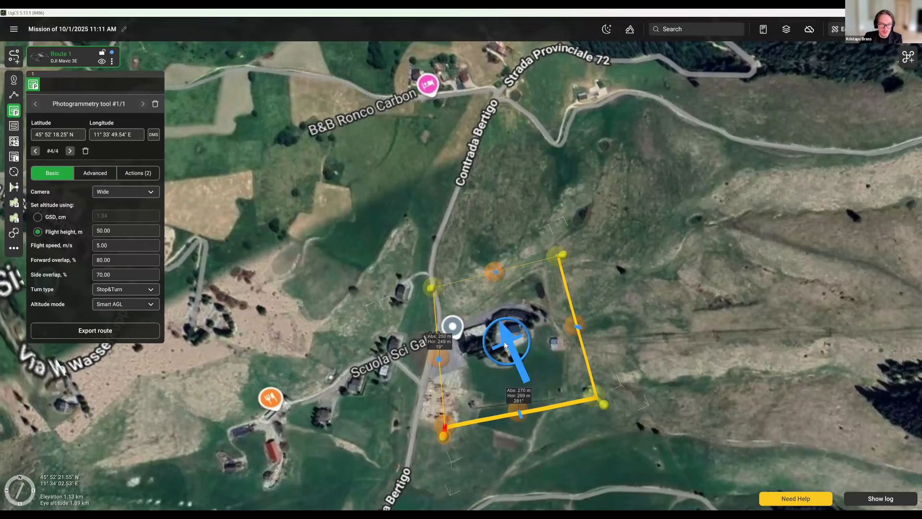
Step: Reshape the survey area into a seven-point polygon by pulling three of its edges outward and shifting one corner
{"action": "middle_click_drag", "start_coordinate": [504, 343], "coordinate": [461, 363]}
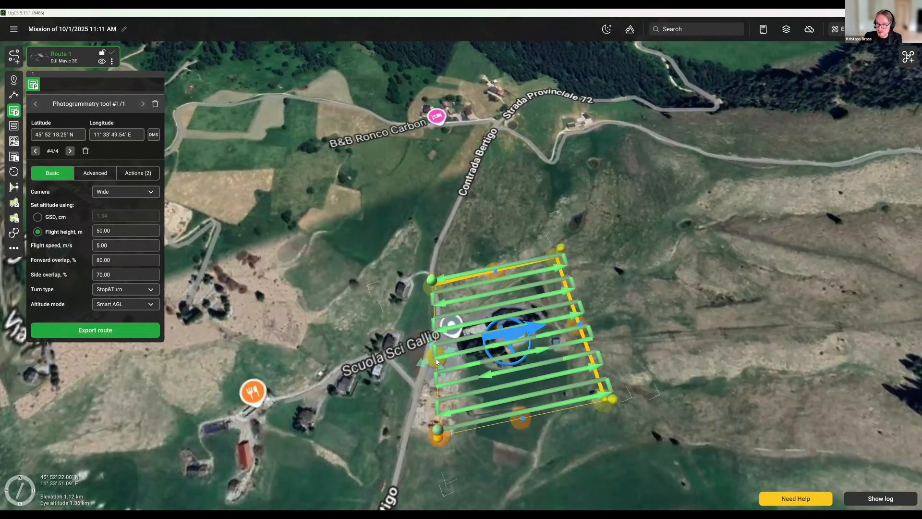
{"action": "left_click", "coordinate": [436, 359]}
{"action": "left_click", "coordinate": [409, 382]}
{"action": "left_click_drag", "start_coordinate": [578, 329], "coordinate": [646, 325]}
{"action": "left_click_drag", "start_coordinate": [558, 257], "coordinate": [570, 270]}
{"action": "left_click_drag", "start_coordinate": [499, 277], "coordinate": [533, 227]}
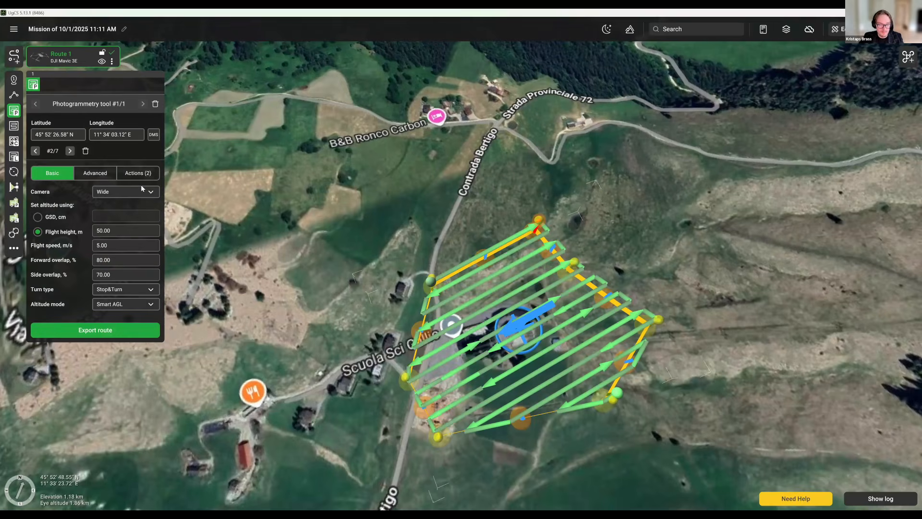
Step: Enlarge the interface and examine the camera options available for the photogrammetry survey
{"action": "key", "text": "ctrl+plus"}
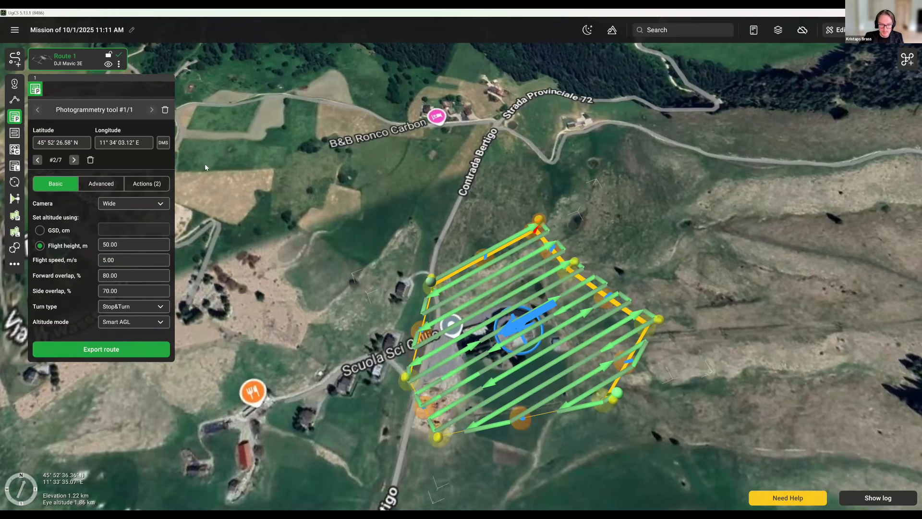
{"action": "mouse_move", "coordinate": [316, 291]}
{"action": "middle_mouse_down"}
{"action": "mouse_move", "coordinate": [247, 226]}
{"action": "mouse_move", "coordinate": [210, 217]}
{"action": "middle_mouse_up"}
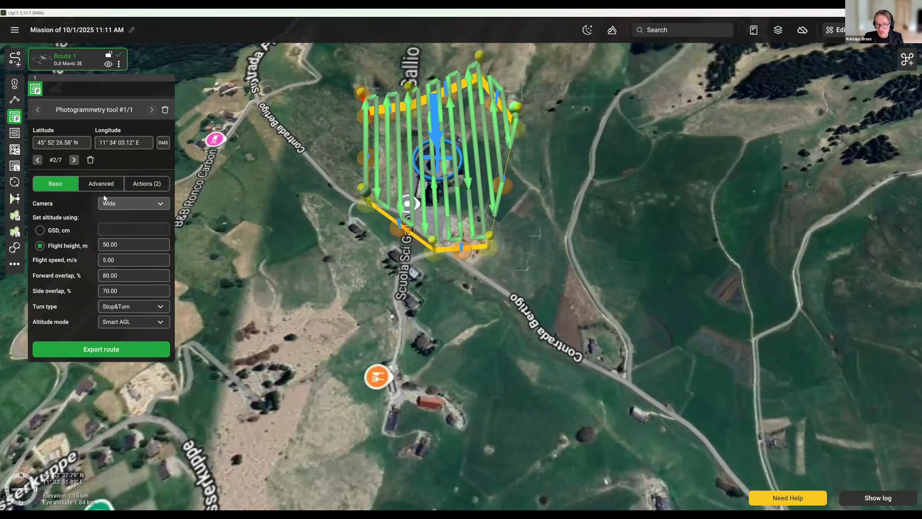
{"action": "left_click", "coordinate": [126, 206]}
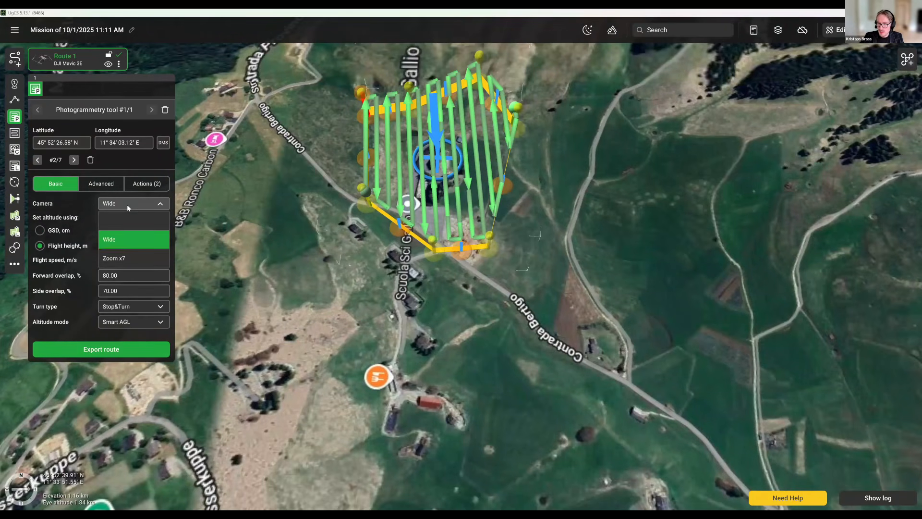
{"action": "left_click", "coordinate": [127, 208]}
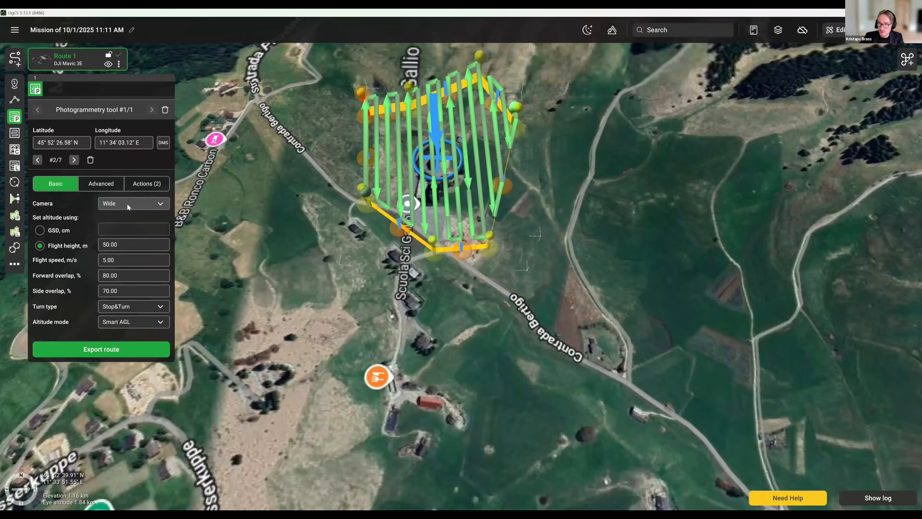
{"action": "left_click", "coordinate": [127, 207]}
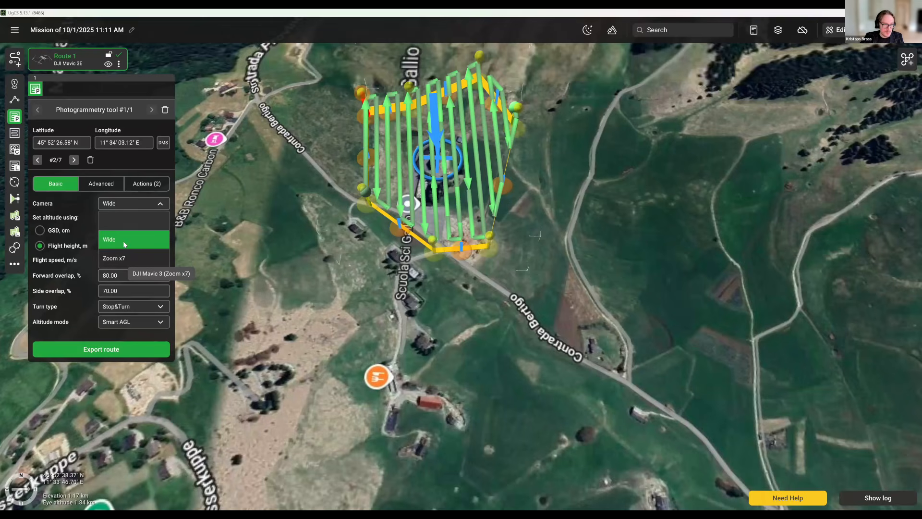
{"action": "left_click", "coordinate": [178, 246]}
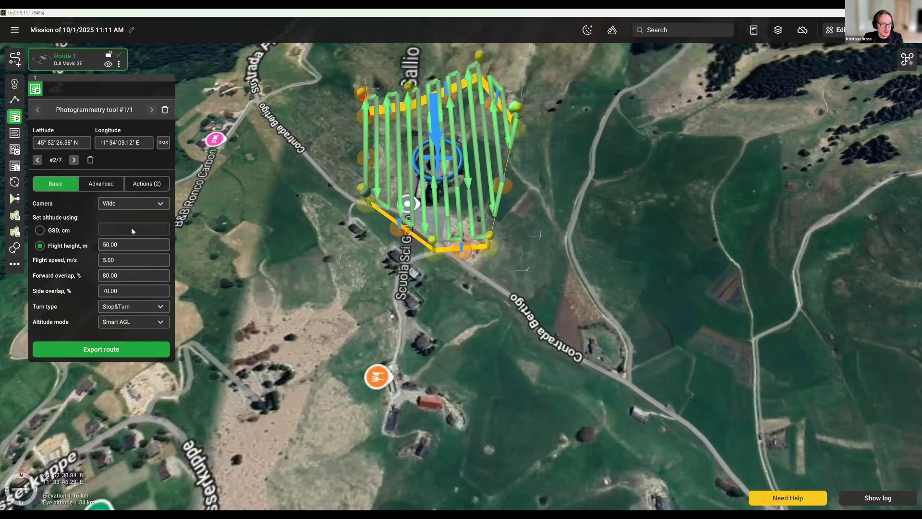
Step: Switch the survey's altitude basis to GSD and back to flight height
{"action": "left_click", "coordinate": [40, 232]}
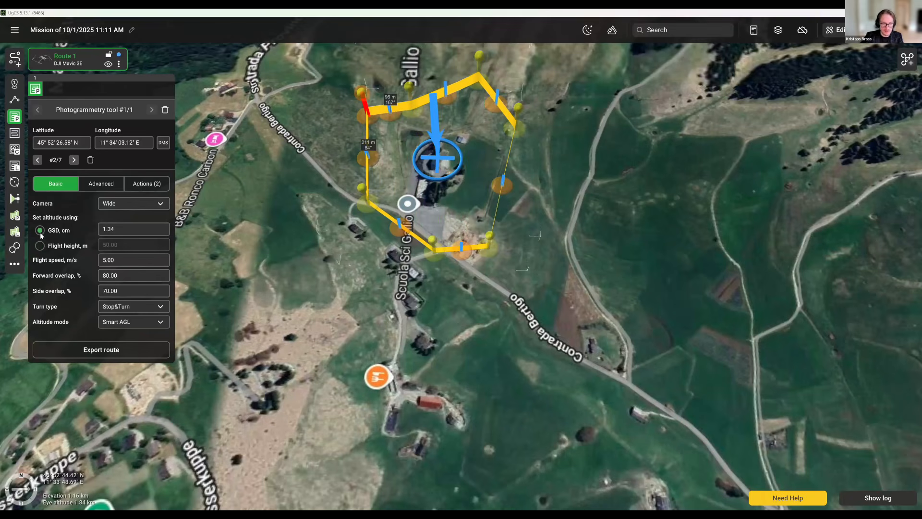
{"action": "key", "text": "ctrl+plus"}
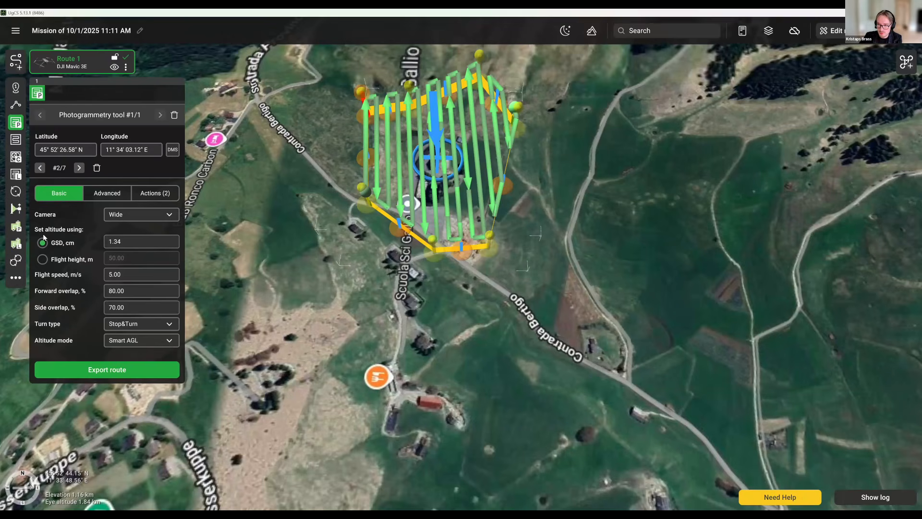
{"action": "left_click", "coordinate": [43, 259]}
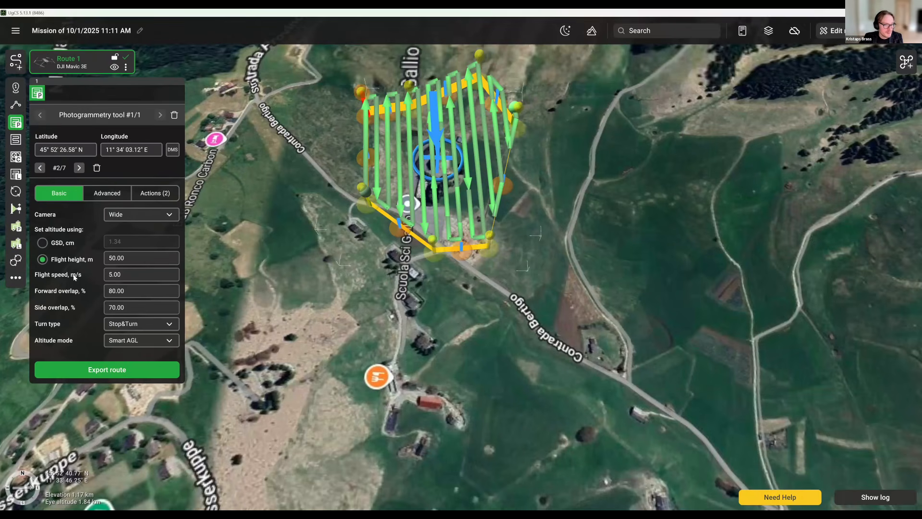
{"action": "left_click", "coordinate": [141, 276]}
{"action": "left_click", "coordinate": [142, 276]}
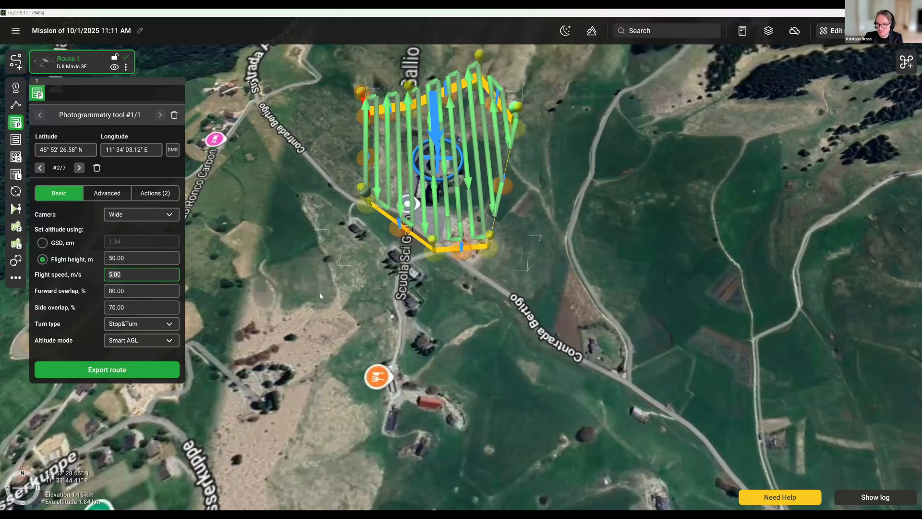
{"action": "left_click", "coordinate": [539, 319]}
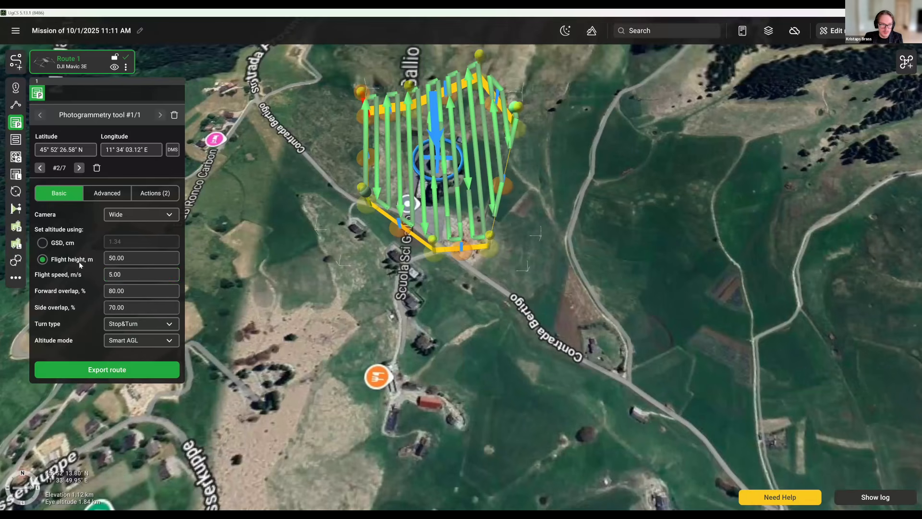
Step: Enlarge the survey area by moving point 6 along Contrada Bertigo and points 5 and 4 outward up the eastern slope
{"action": "left_click_drag", "start_coordinate": [468, 317], "coordinate": [462, 354]}
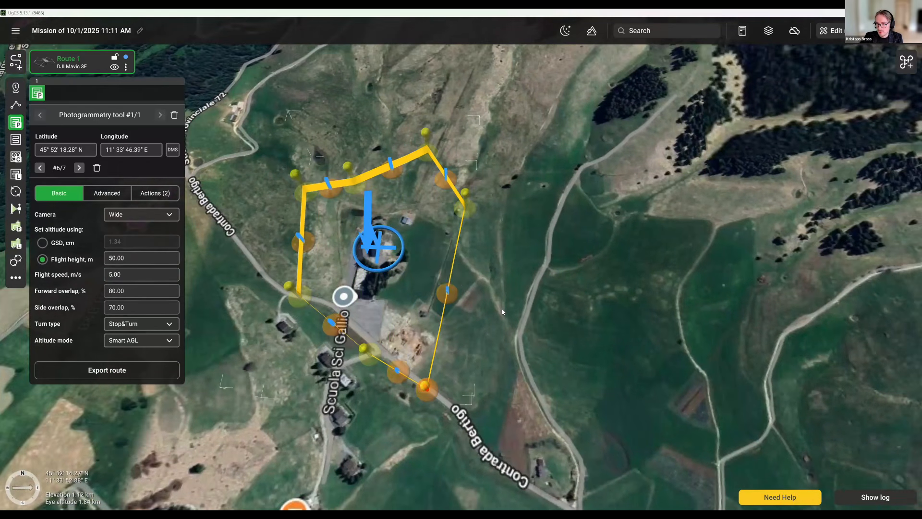
{"action": "left_click_drag", "start_coordinate": [466, 208], "coordinate": [575, 145]}
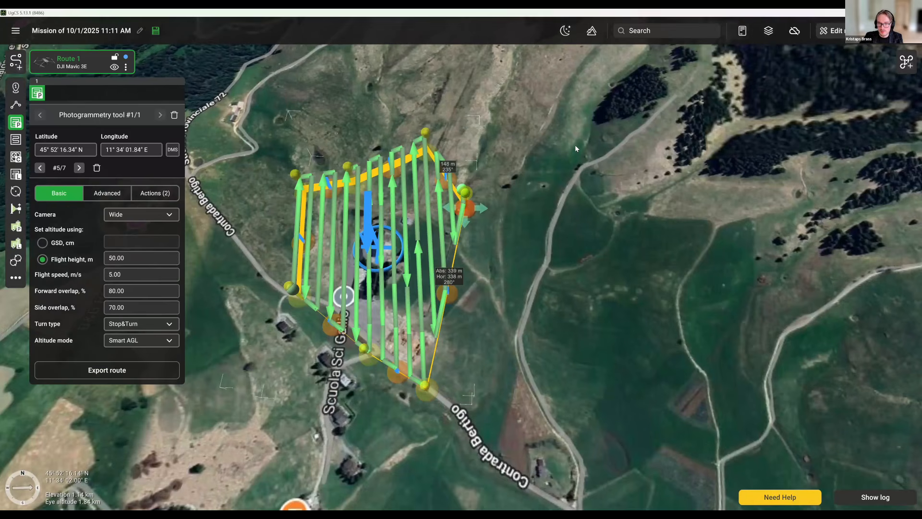
{"action": "left_click_drag", "start_coordinate": [421, 91], "coordinate": [423, 94]}
{"action": "right_click_drag", "start_coordinate": [621, 296], "coordinate": [600, 300]}
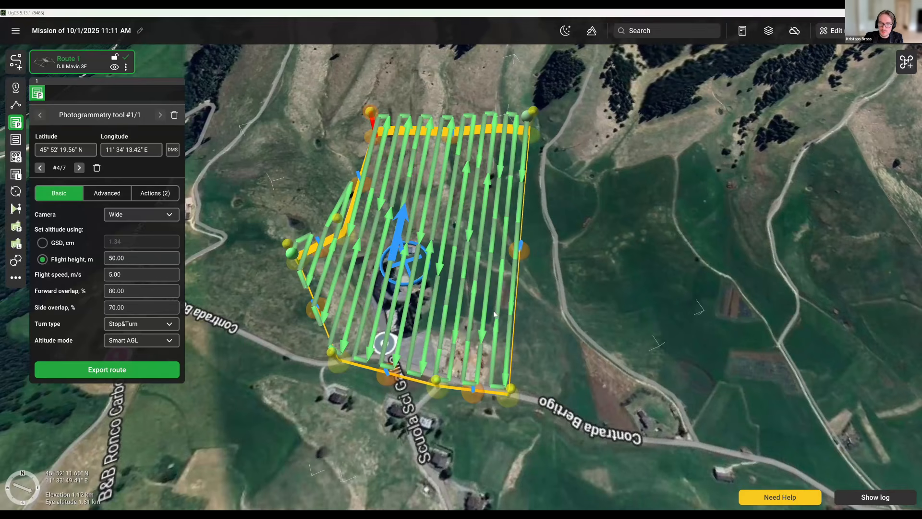
Step: Enable additional waypoints in the photogrammetry survey's advanced parameters
{"action": "middle_click_drag", "start_coordinate": [511, 305], "coordinate": [572, 318]}
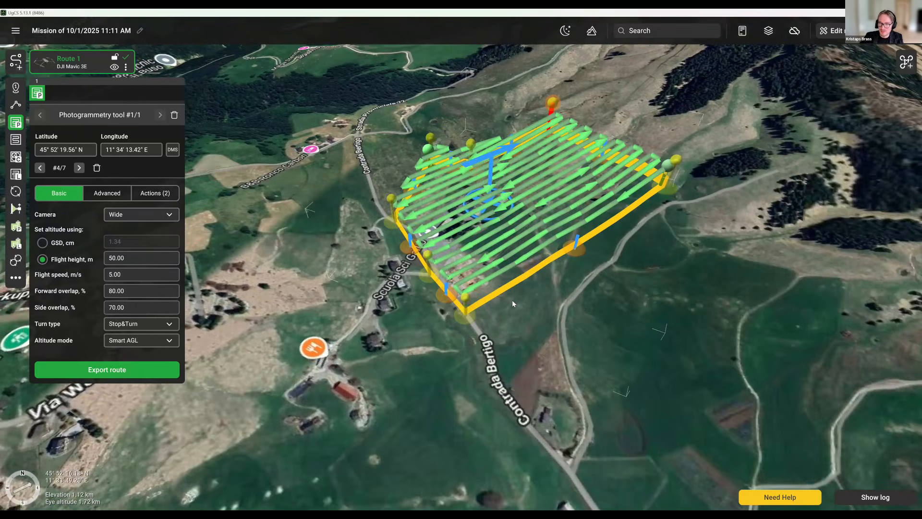
{"action": "scroll", "coordinate": [573, 315], "scroll_direction": "up", "scroll_amount": 5}
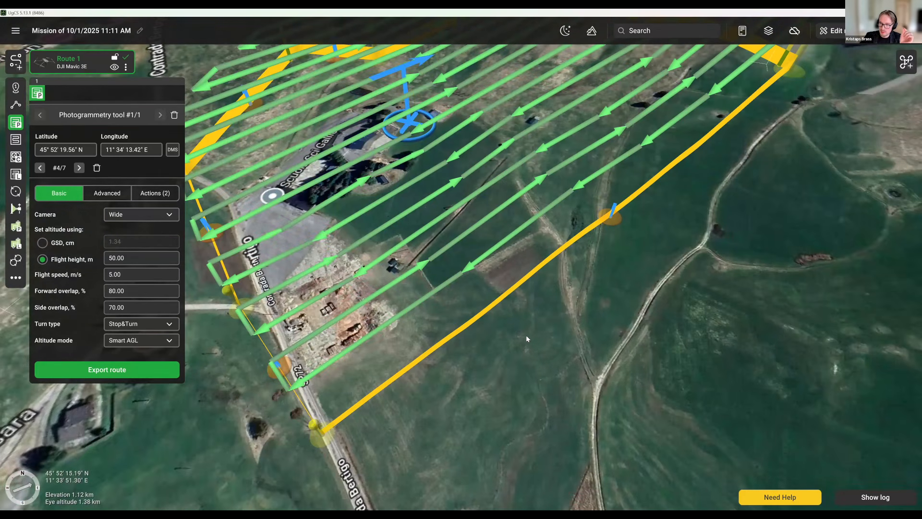
{"action": "scroll", "coordinate": [523, 329], "scroll_direction": "down", "scroll_amount": 1}
{"action": "scroll", "coordinate": [523, 332], "scroll_direction": "down", "scroll_amount": 3}
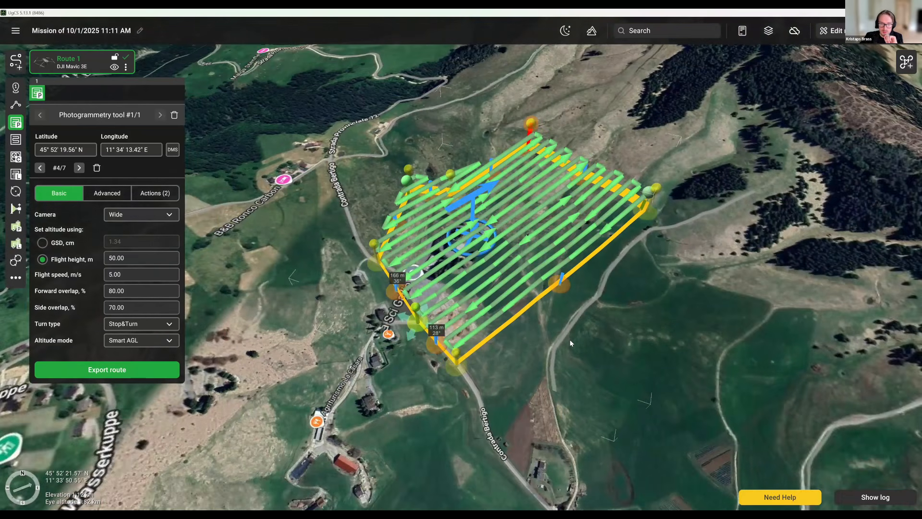
{"action": "middle_click_drag", "start_coordinate": [587, 329], "coordinate": [355, 290]}
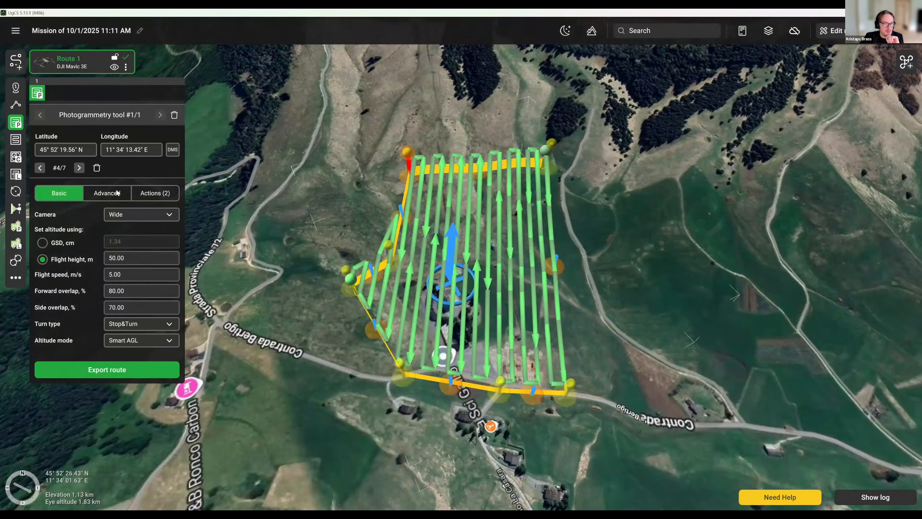
{"action": "left_click", "coordinate": [110, 194]}
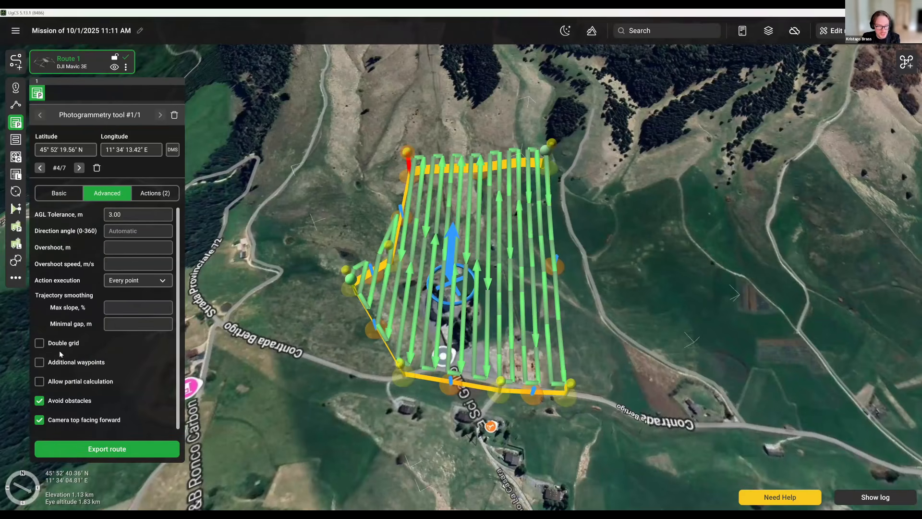
{"action": "left_click", "coordinate": [39, 363]}
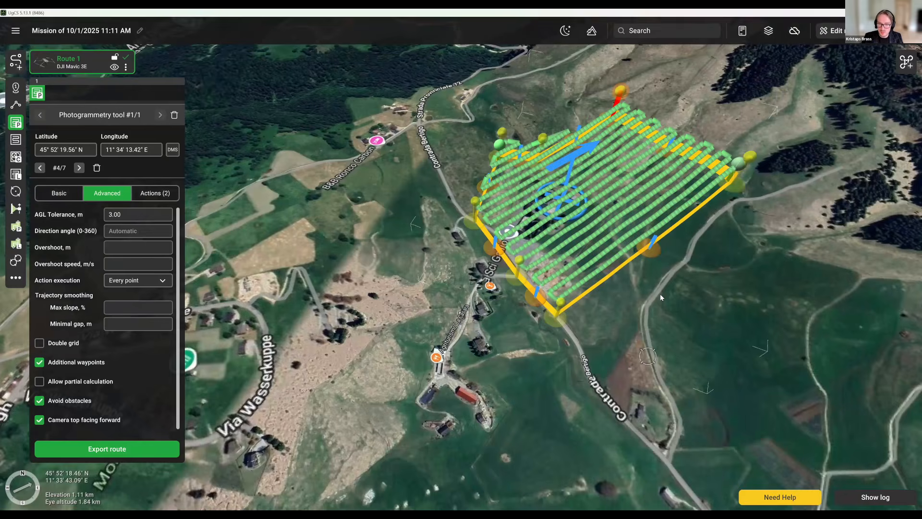
Step: Set the photogrammetry survey's forward overlap to 60%
{"action": "middle_click_drag", "start_coordinate": [660, 294], "coordinate": [661, 293]}
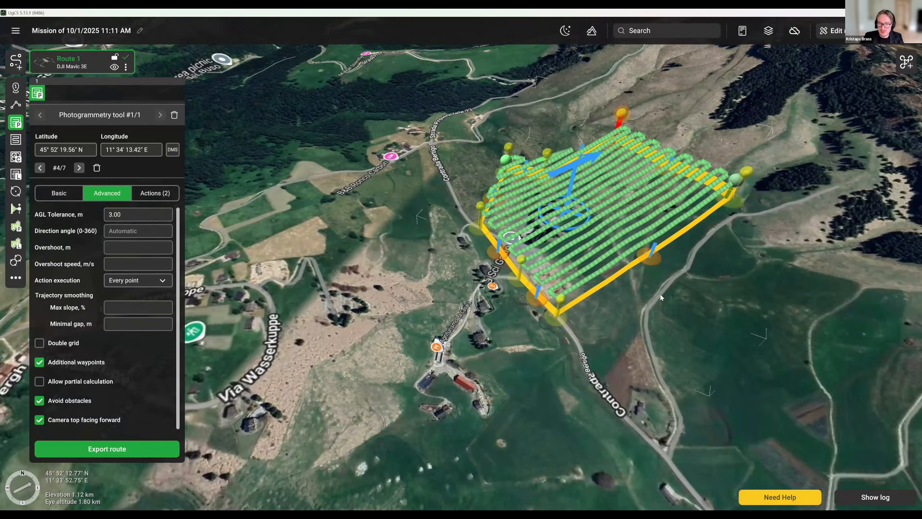
{"action": "middle_click_drag", "start_coordinate": [591, 278], "coordinate": [509, 268]}
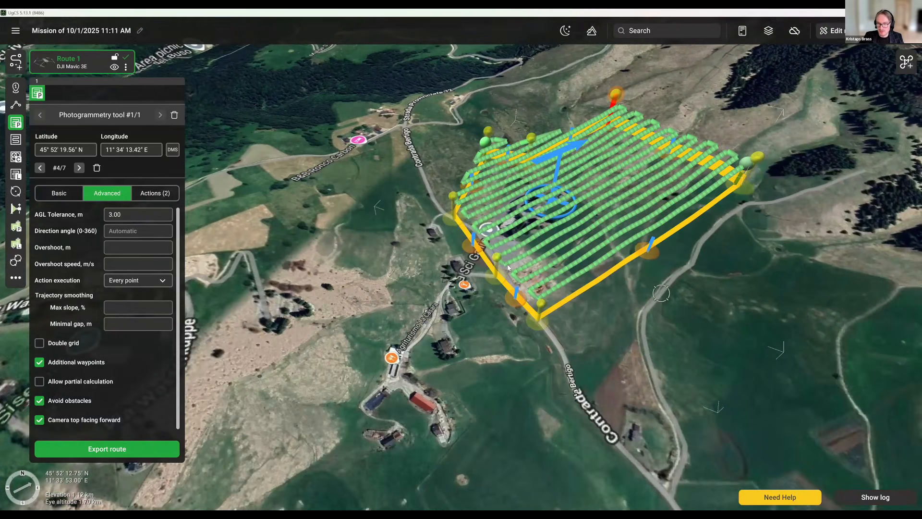
{"action": "scroll", "coordinate": [508, 267], "scroll_direction": "up", "scroll_amount": 4}
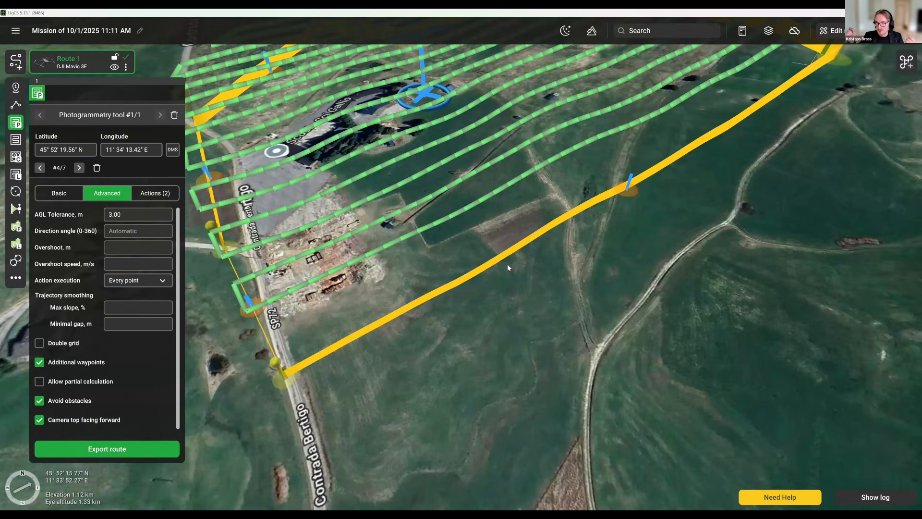
{"action": "left_click", "coordinate": [159, 193]}
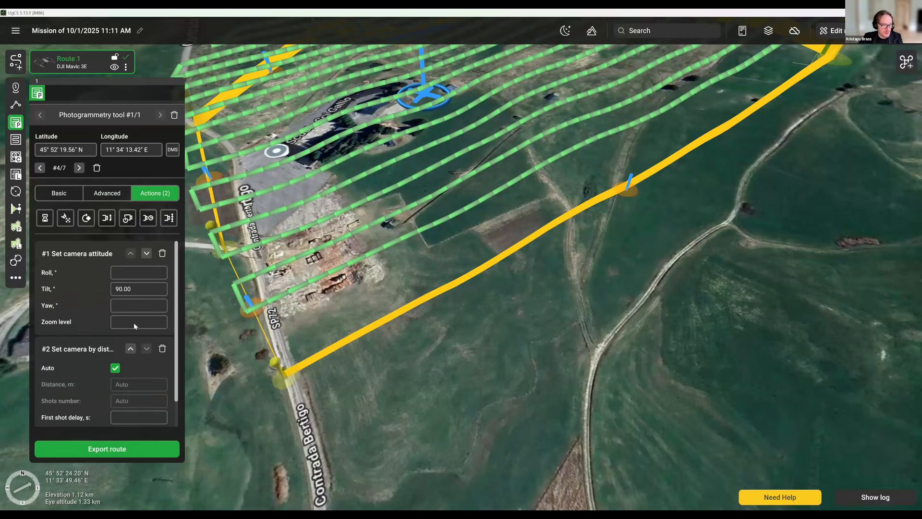
{"action": "left_click", "coordinate": [112, 194]}
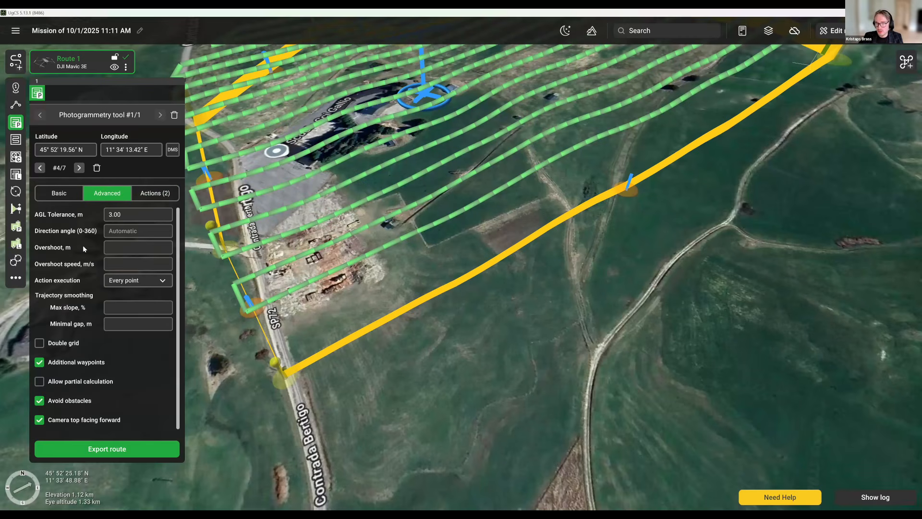
{"action": "left_click", "coordinate": [161, 199]}
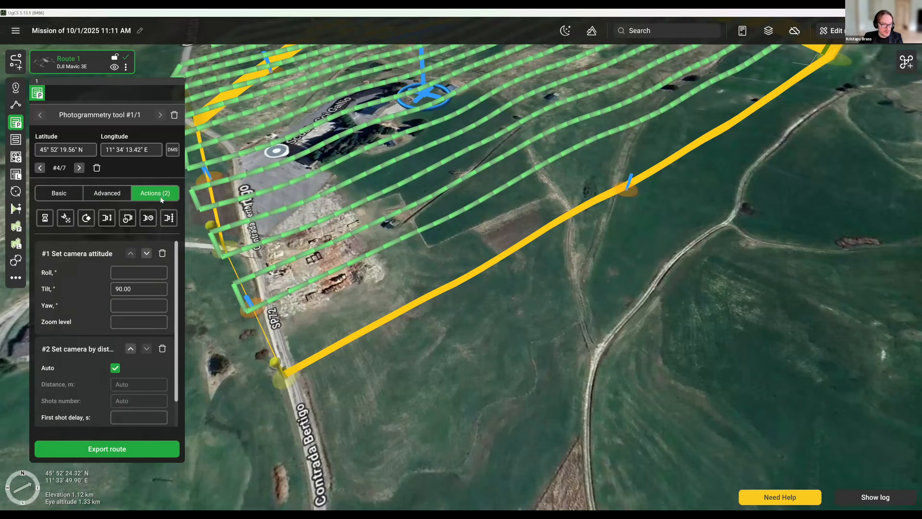
{"action": "left_click", "coordinate": [67, 199]}
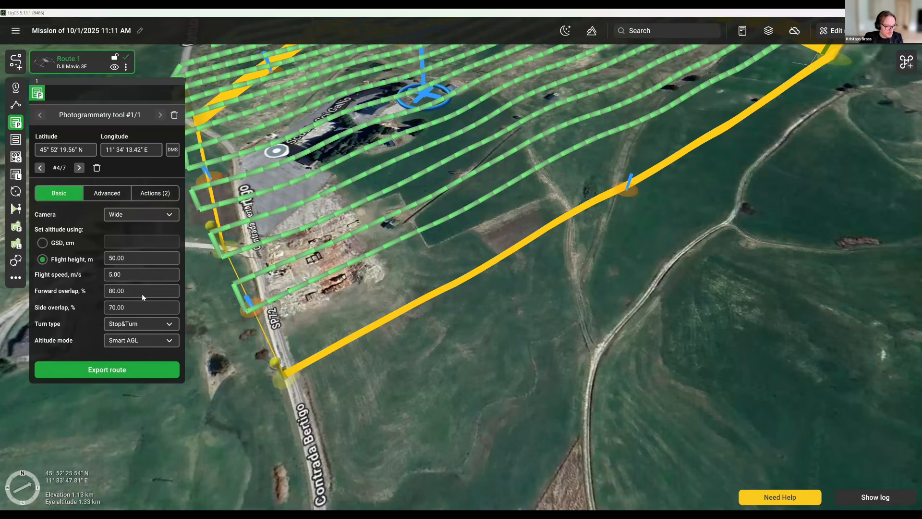
{"action": "left_click", "coordinate": [132, 271]}
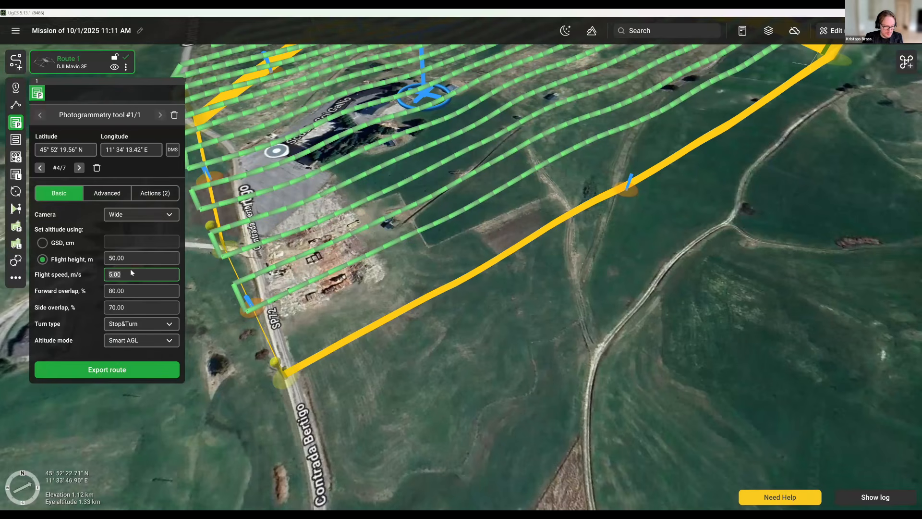
{"action": "left_click", "coordinate": [134, 289]}
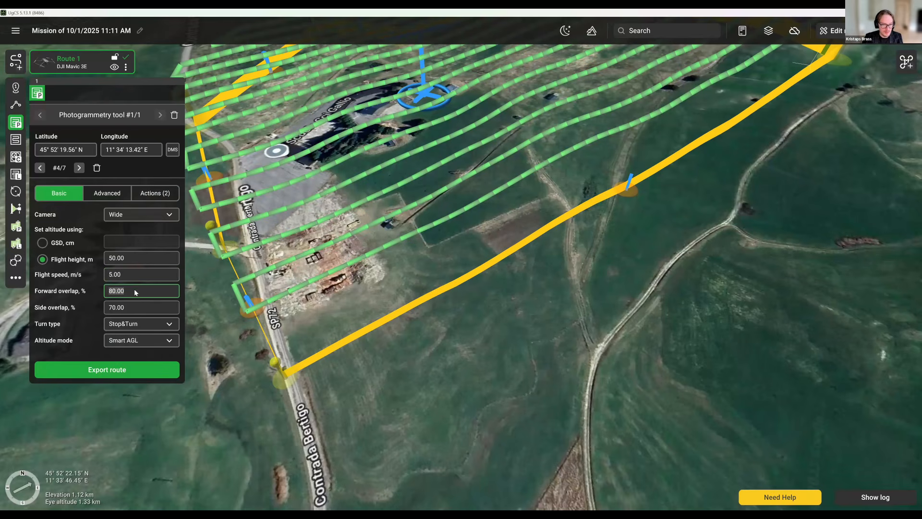
{"action": "type", "text": "60"}
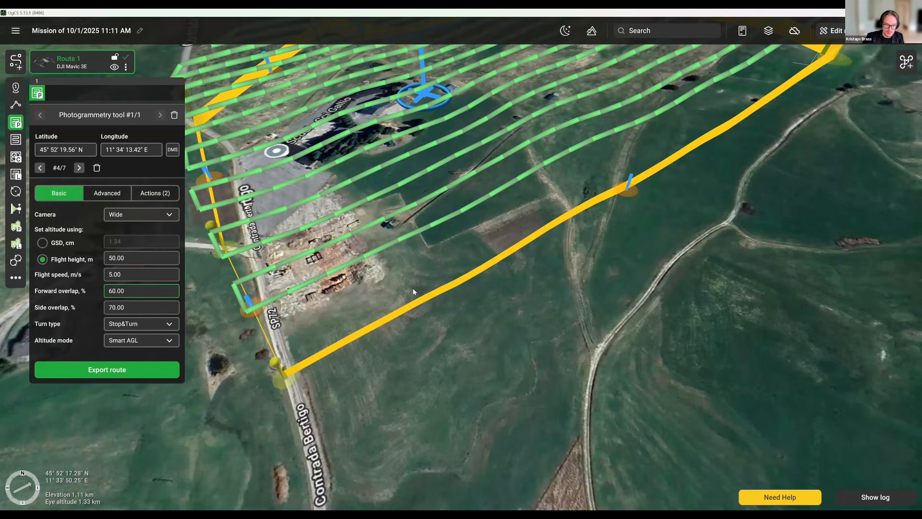
Step: Inspect the route's waypoint heights and spacing above the terrain and review the survey's camera attitude and camera-by-distance actions
{"action": "middle_click_drag", "start_coordinate": [457, 319], "coordinate": [480, 332]}
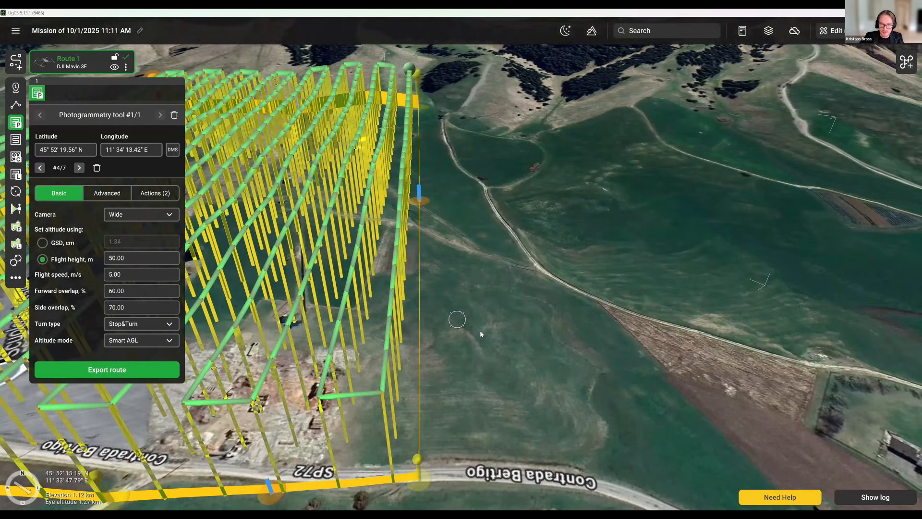
{"action": "scroll", "coordinate": [480, 331], "scroll_direction": "down", "scroll_amount": 5}
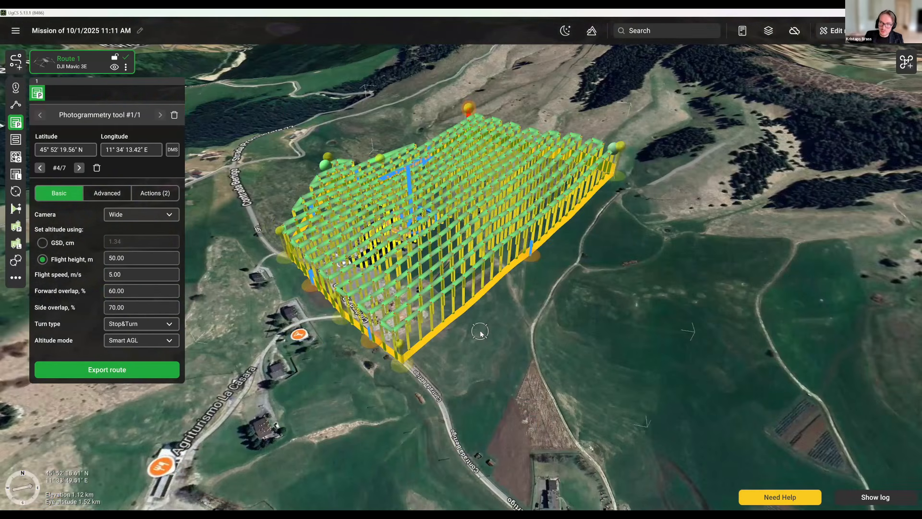
{"action": "scroll", "coordinate": [480, 331], "scroll_direction": "down", "scroll_amount": 1}
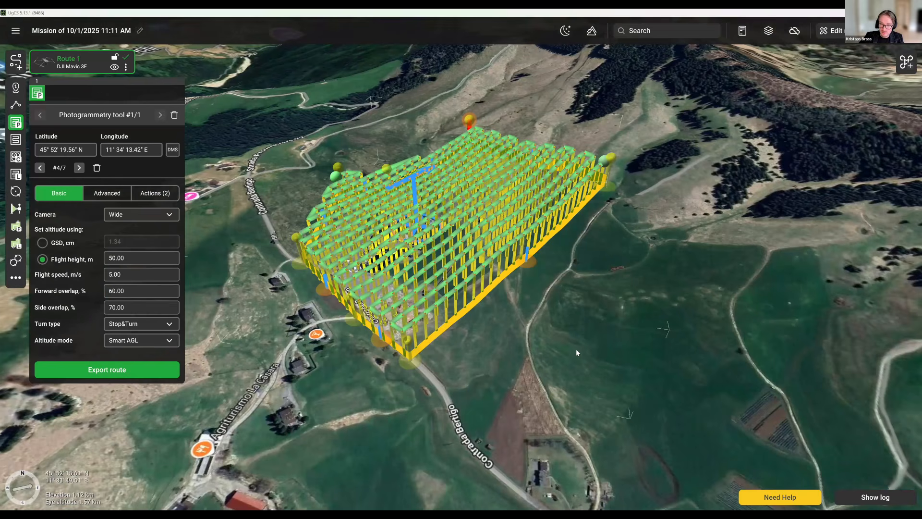
{"action": "middle_click_drag", "start_coordinate": [617, 353], "coordinate": [636, 338]}
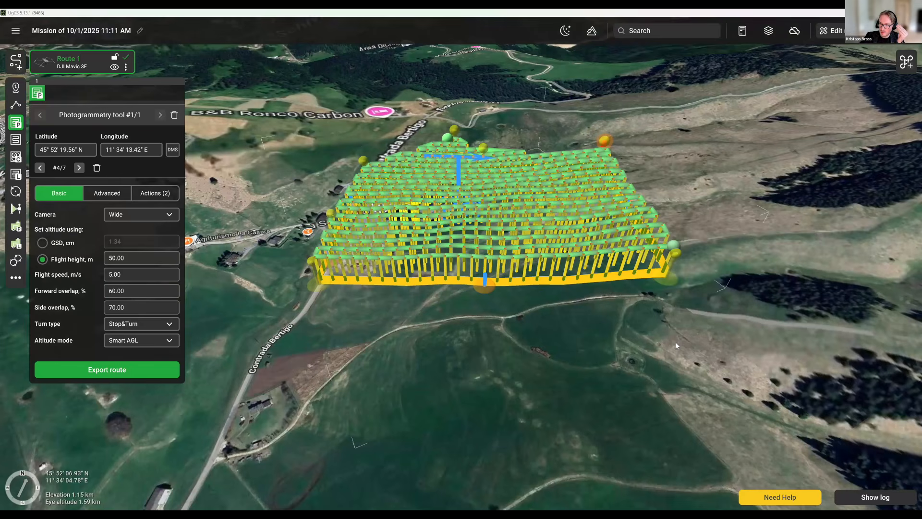
{"action": "left_click", "coordinate": [164, 194]}
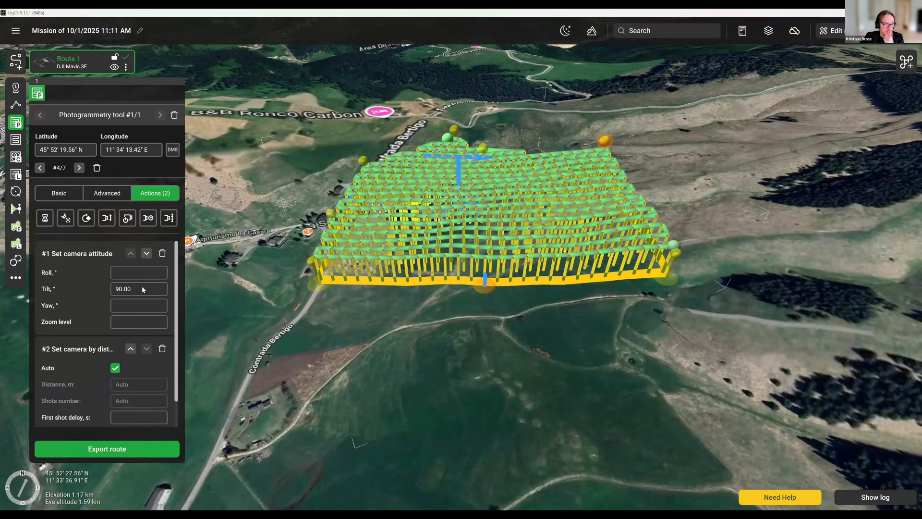
{"action": "left_click", "coordinate": [175, 196]}
{"action": "left_click", "coordinate": [173, 192]}
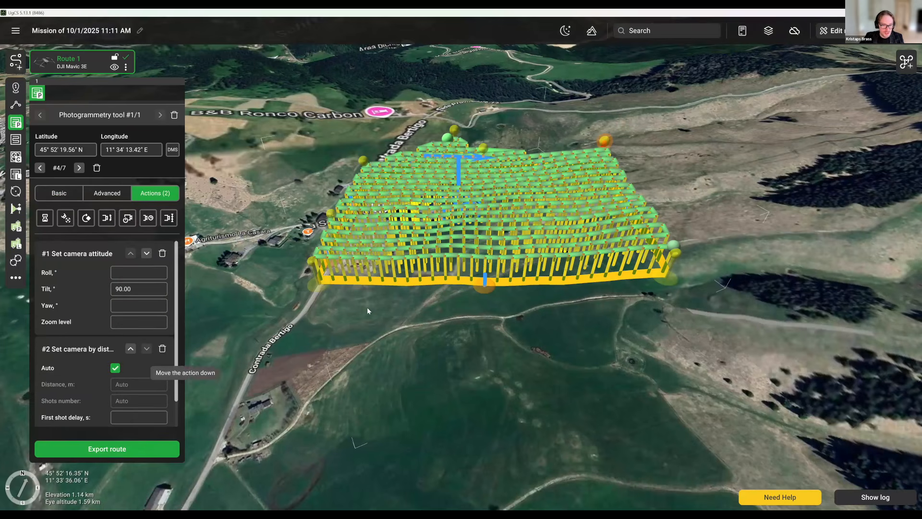
{"action": "scroll", "coordinate": [580, 276], "scroll_direction": "up", "scroll_amount": 1}
{"action": "scroll", "coordinate": [580, 276], "scroll_direction": "up", "scroll_amount": 3}
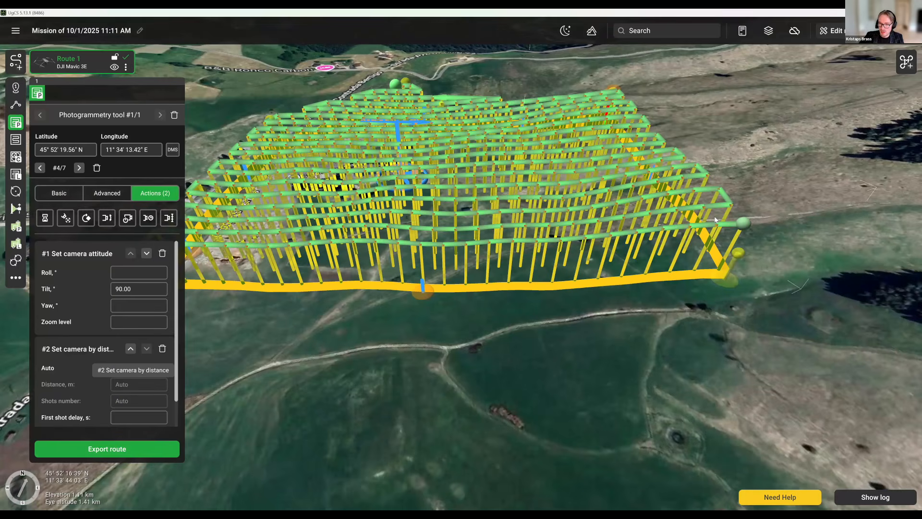
{"action": "scroll", "coordinate": [705, 233], "scroll_direction": "up", "scroll_amount": 2}
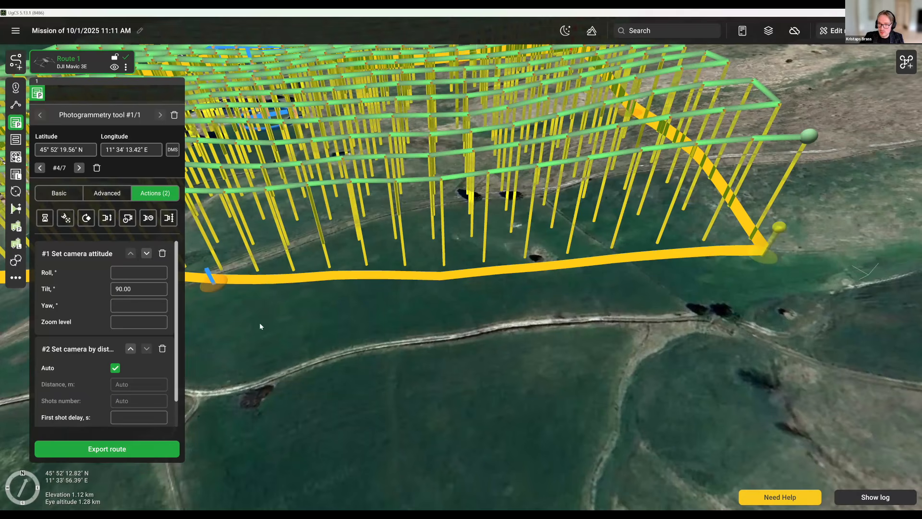
{"action": "mouse_move", "coordinate": [664, 233]}
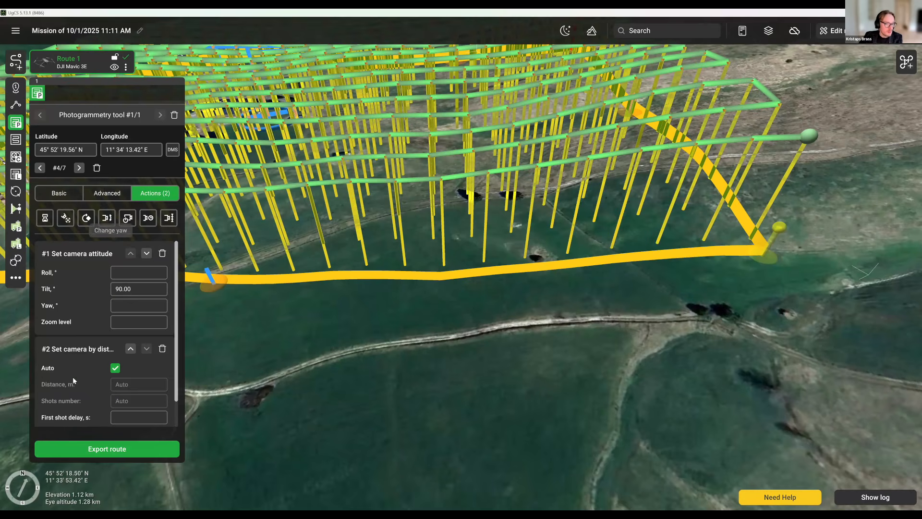
Step: Turn off additional waypoints for the photogrammetry survey and set its forward overlap to 80%
{"action": "left_click", "coordinate": [107, 193]}
{"action": "left_click", "coordinate": [39, 362]}
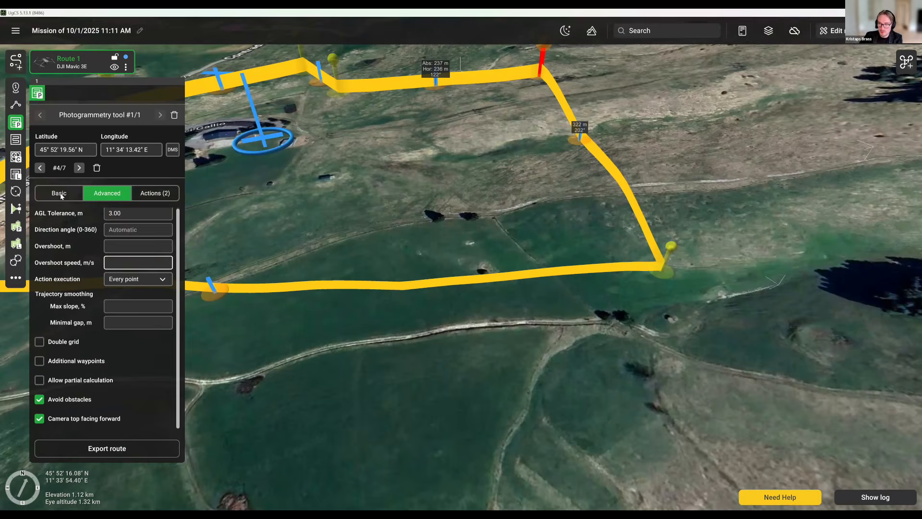
{"action": "left_click", "coordinate": [61, 194]}
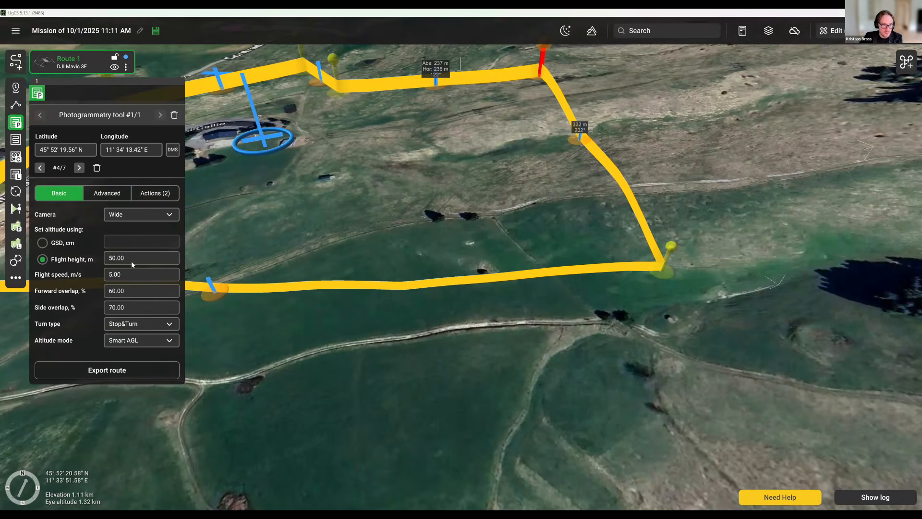
{"action": "left_click", "coordinate": [122, 275]}
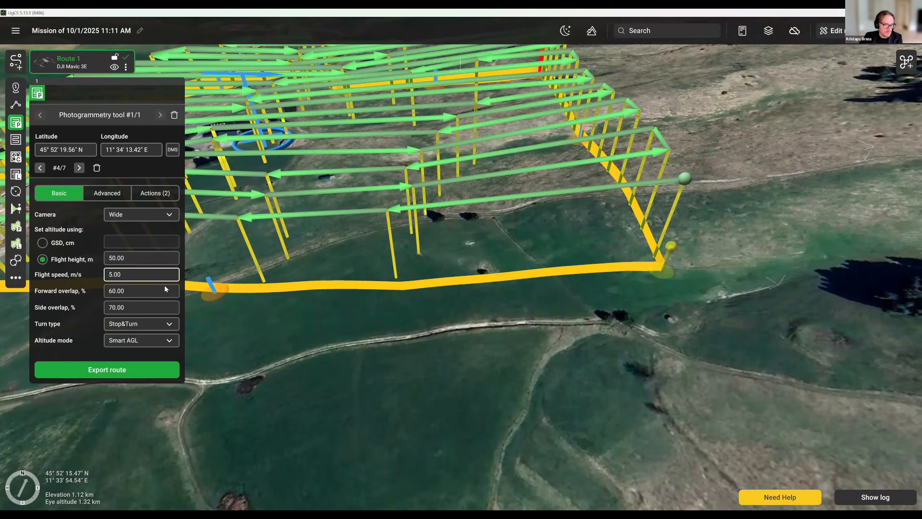
{"action": "scroll", "coordinate": [335, 361], "scroll_direction": "down", "scroll_amount": 3}
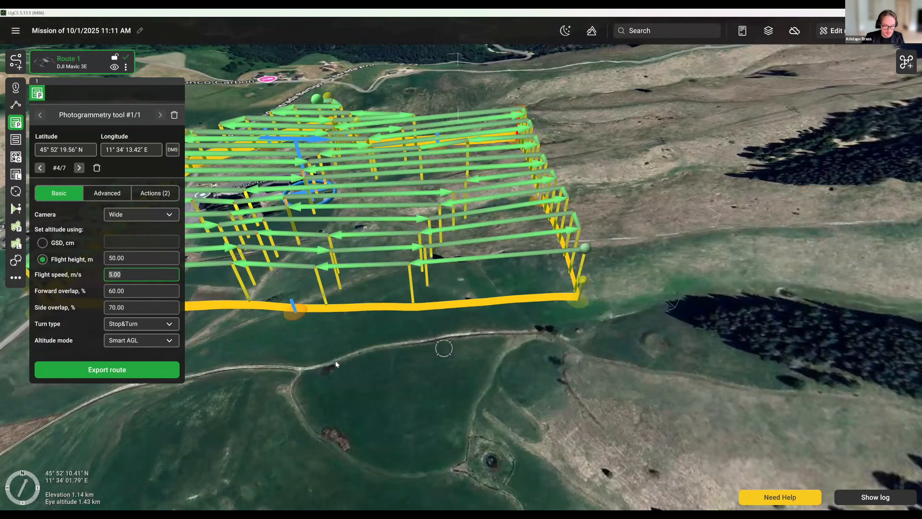
{"action": "scroll", "coordinate": [335, 364], "scroll_direction": "down", "scroll_amount": 2}
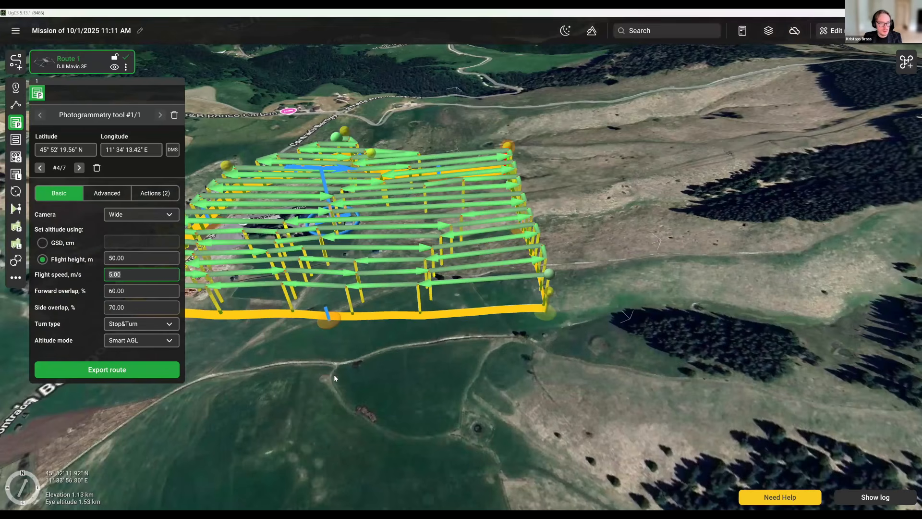
{"action": "left_click", "coordinate": [144, 290]}
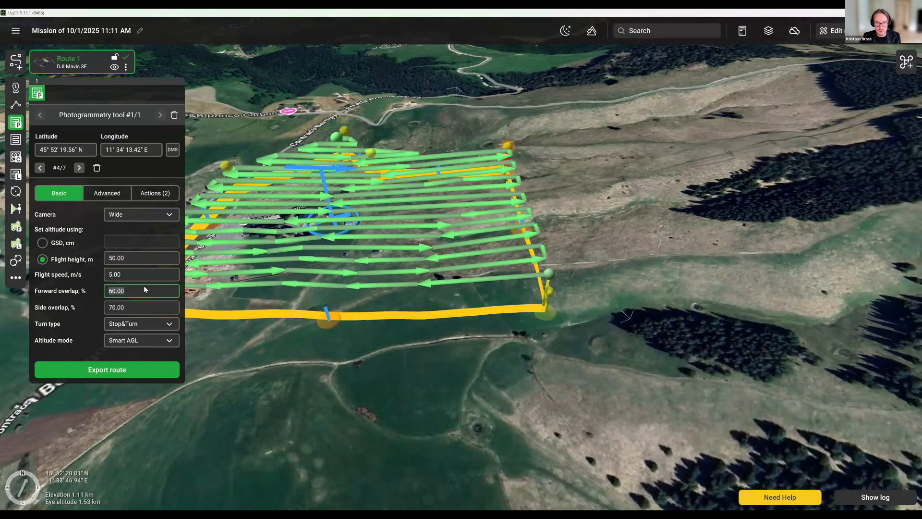
{"action": "type", "text": "80"}
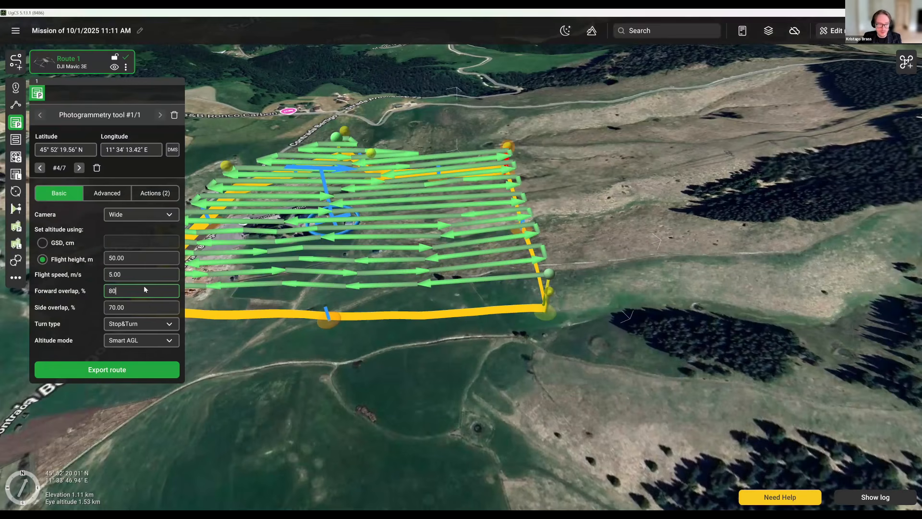
Step: Set the photogrammetry survey's turn type to Adaptive Bank Turn
{"action": "left_click", "coordinate": [124, 307]}
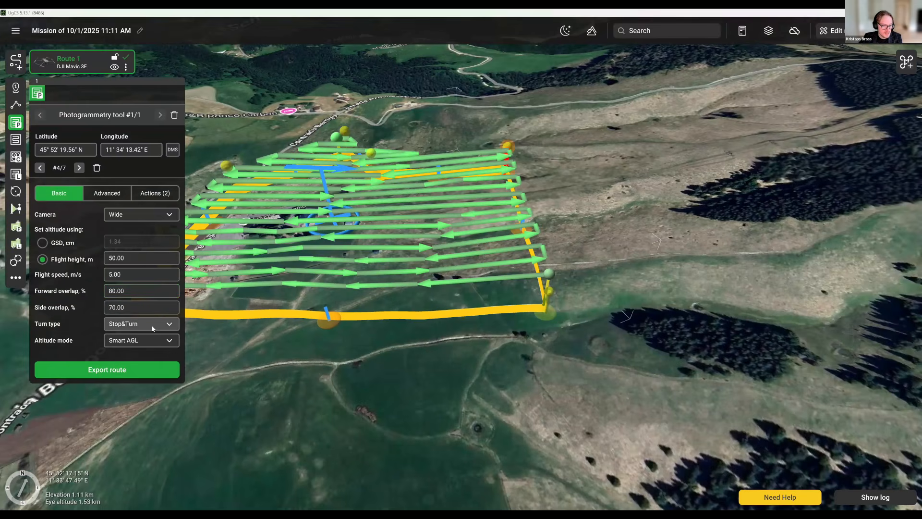
{"action": "left_click", "coordinate": [153, 329]}
{"action": "left_click", "coordinate": [147, 363]}
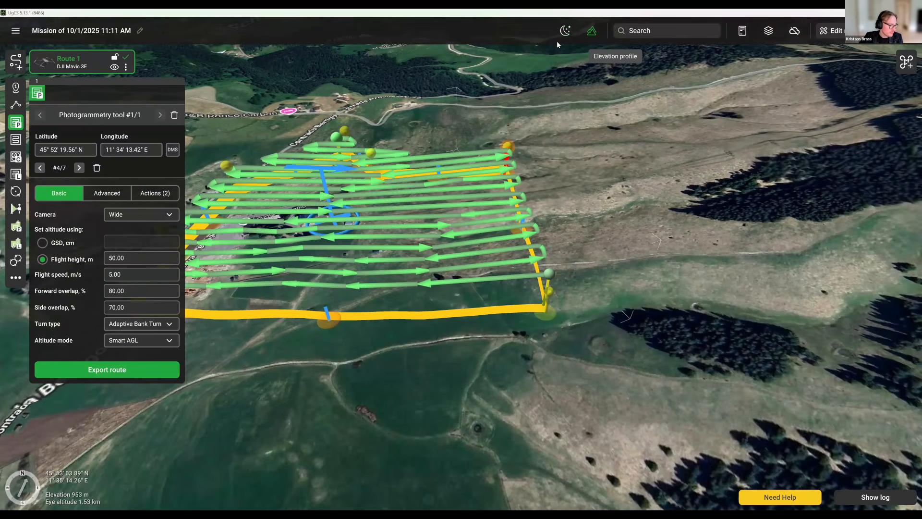
Step: Show the elevation profile of Route 1 and resize its window to a wide strip below the survey route
{"action": "left_click", "coordinate": [592, 31]}
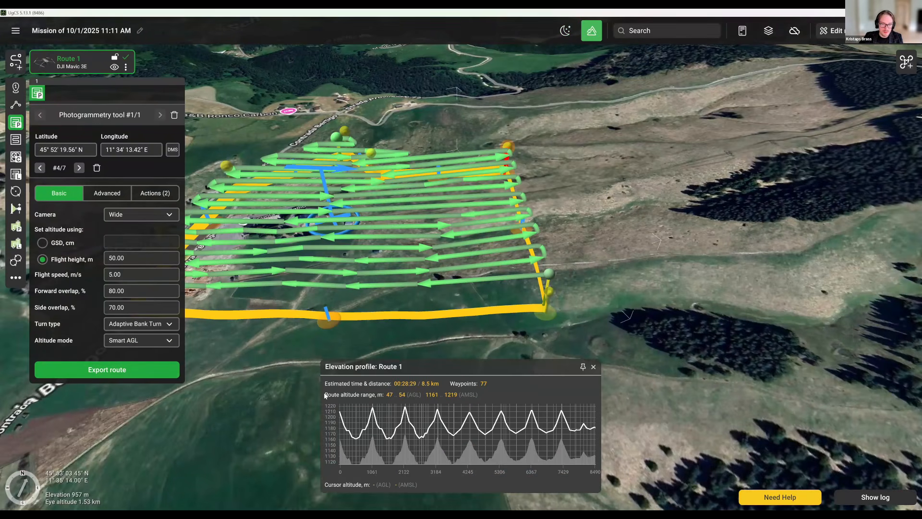
{"action": "left_click_drag", "start_coordinate": [322, 360], "coordinate": [164, 310]}
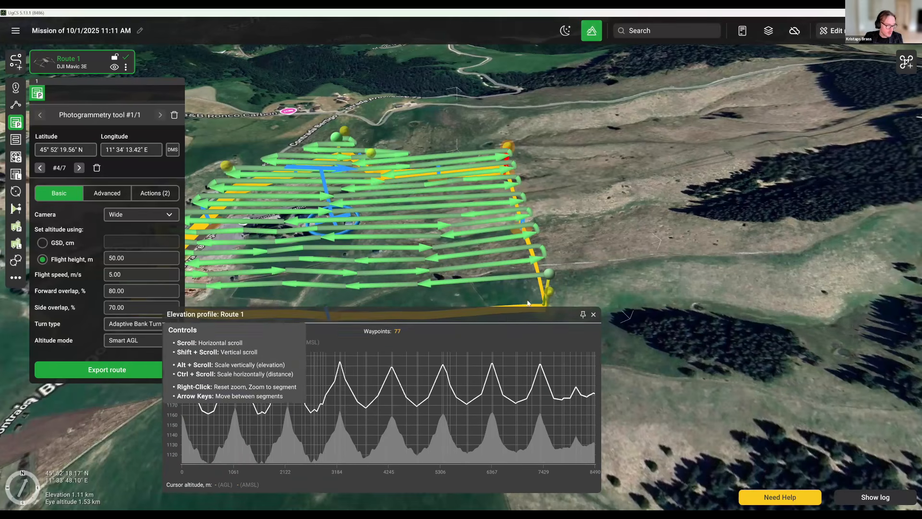
{"action": "left_click_drag", "start_coordinate": [583, 315], "coordinate": [833, 258]}
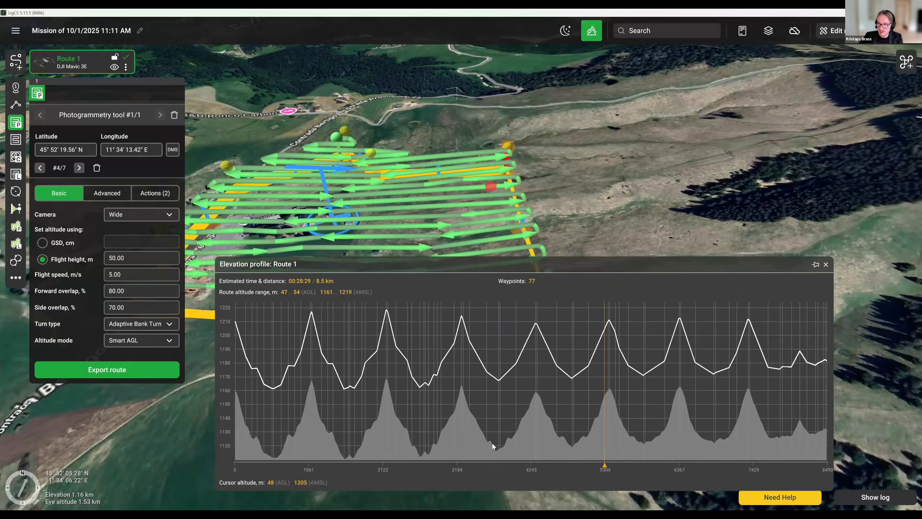
{"action": "left_click_drag", "start_coordinate": [511, 257], "coordinate": [528, 329]}
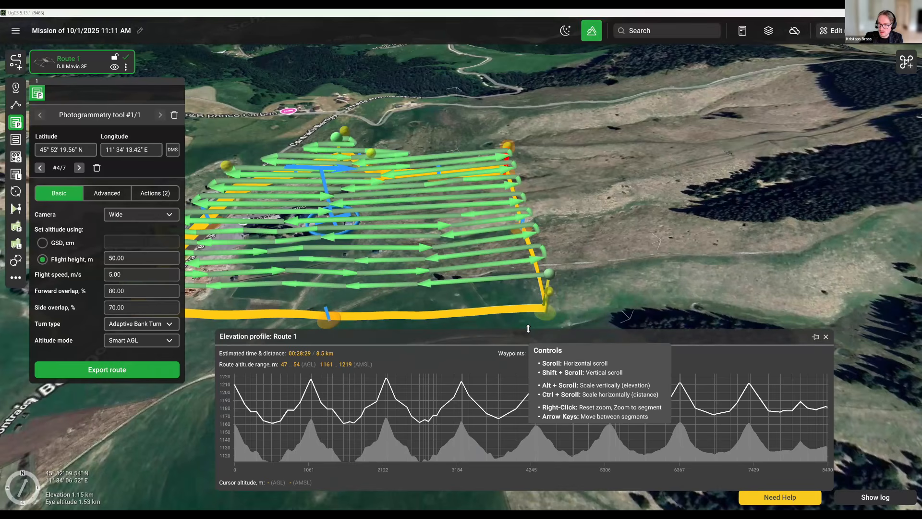
Step: Set the photogrammetry survey's altitude mode to AGL and its AGL tolerance to 1 m
{"action": "left_click", "coordinate": [121, 343]}
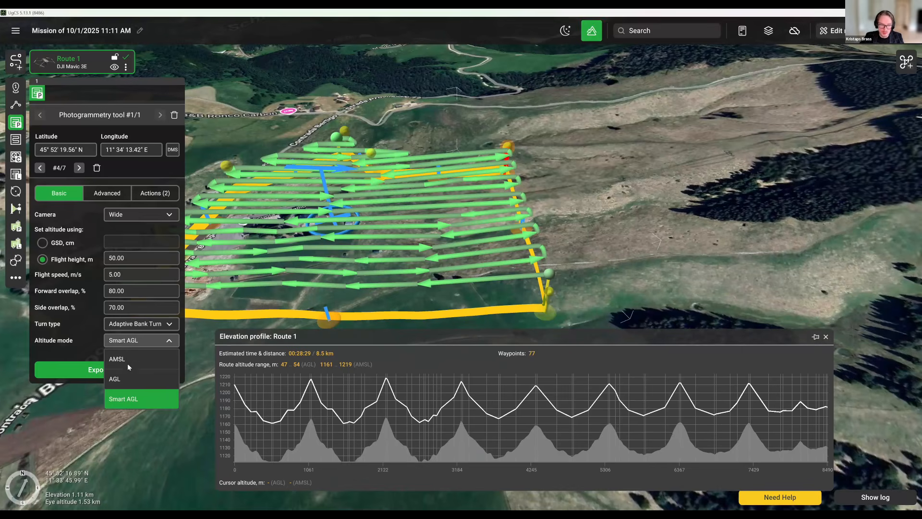
{"action": "left_click", "coordinate": [124, 378]}
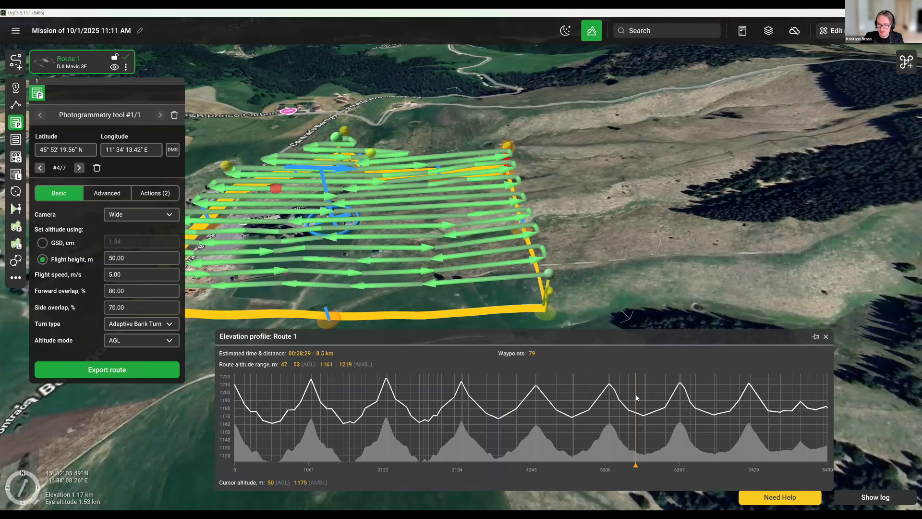
{"action": "left_click", "coordinate": [120, 194]}
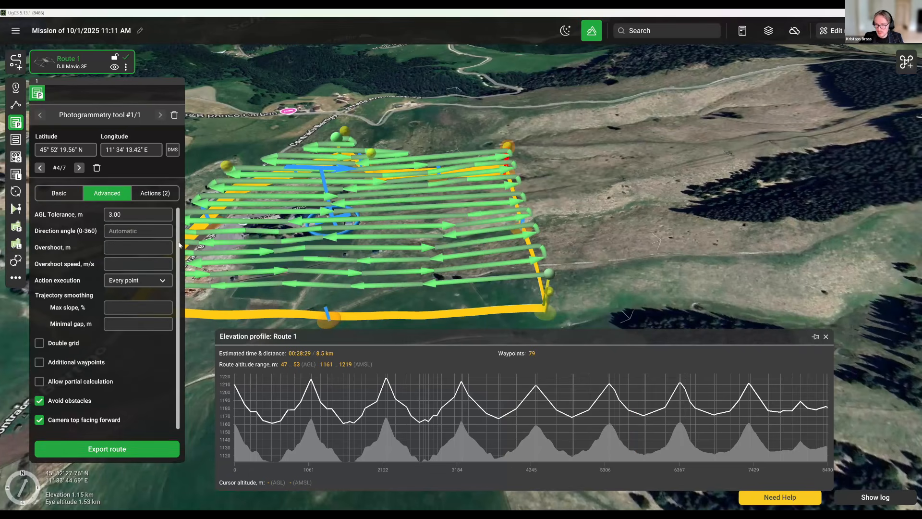
{"action": "left_click", "coordinate": [148, 220]}
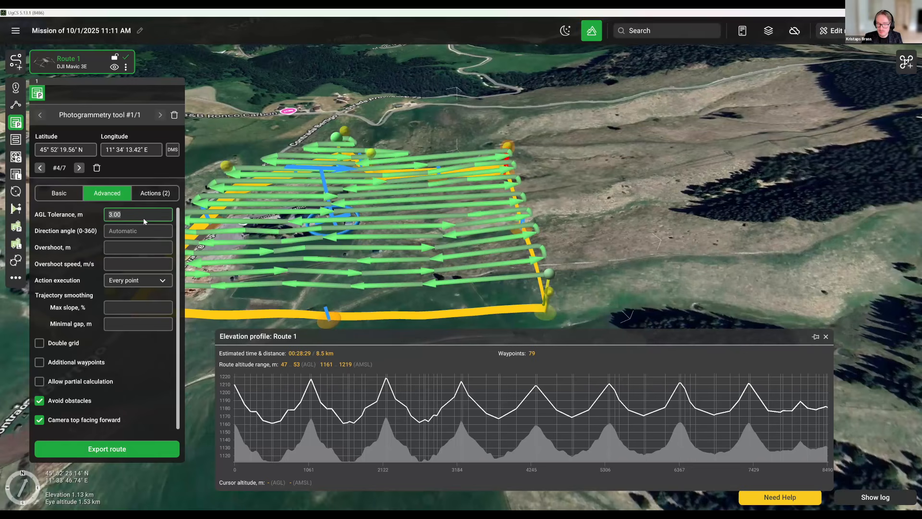
{"action": "type", "text": "1"}
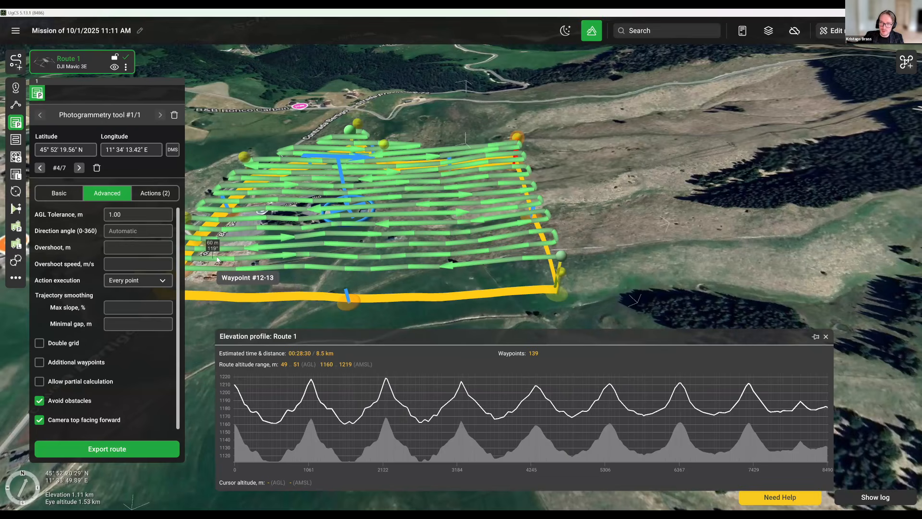
Step: Try AGL tolerances of 5 m and 3 m in the photogrammetry survey's advanced parameters
{"action": "left_click", "coordinate": [140, 211]}
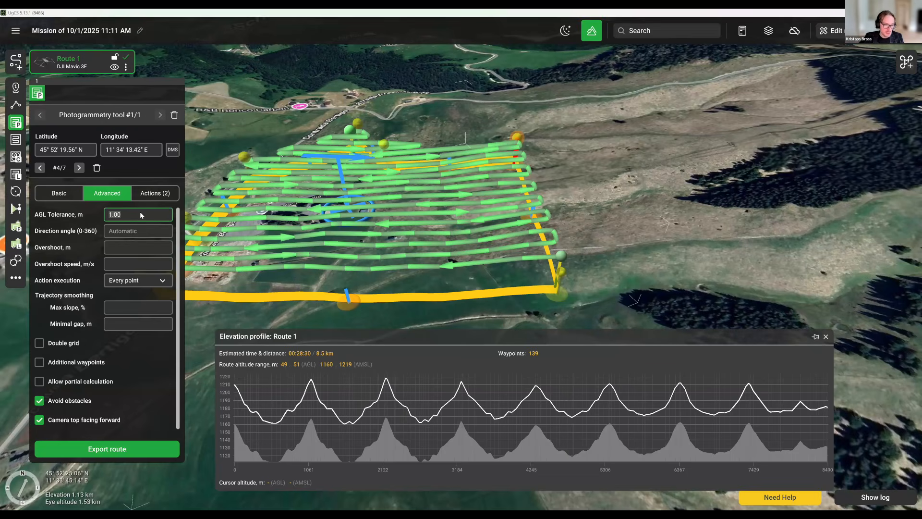
{"action": "type", "text": "5"}
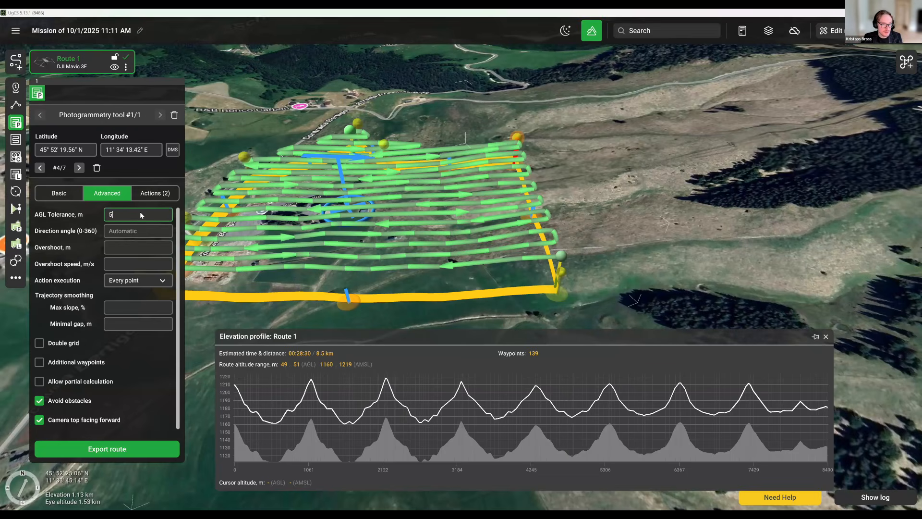
{"action": "key", "text": "Return"}
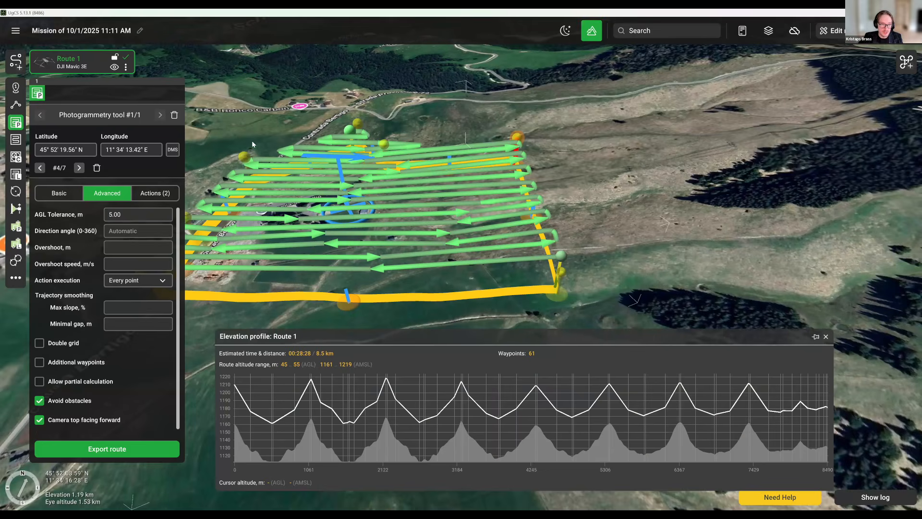
{"action": "left_click", "coordinate": [156, 216]}
{"action": "type", "text": "3"}
{"action": "key", "text": "Return"}
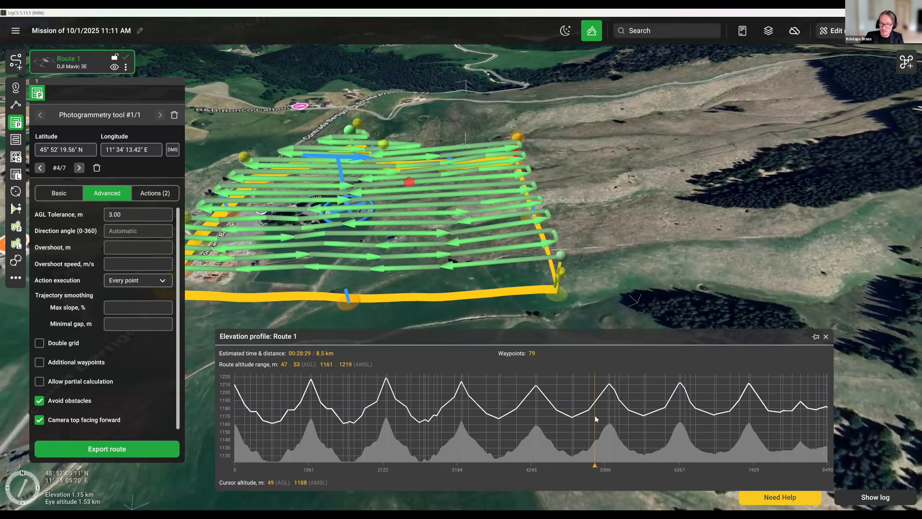
Step: Set the photogrammetry survey's AGL tolerance back to 1 m
{"action": "left_click", "coordinate": [151, 213]}
{"action": "type", "text": "1"}
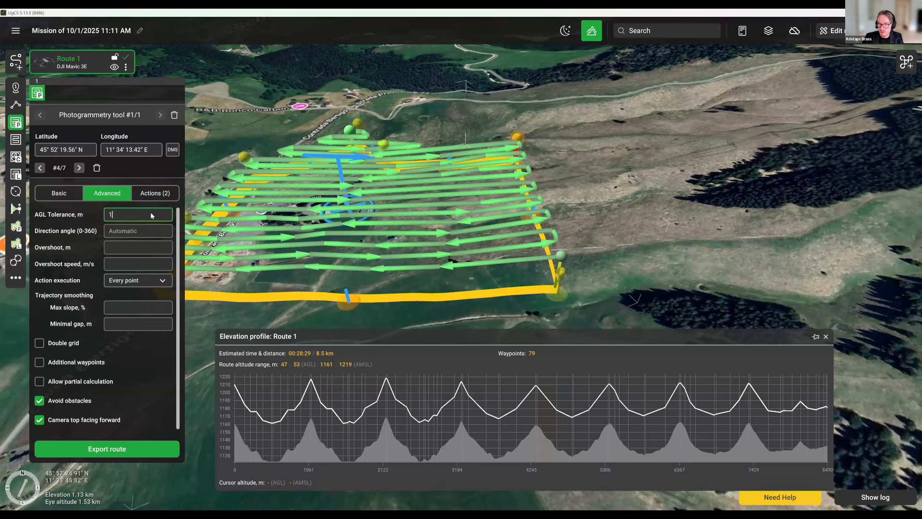
{"action": "key", "text": "Return"}
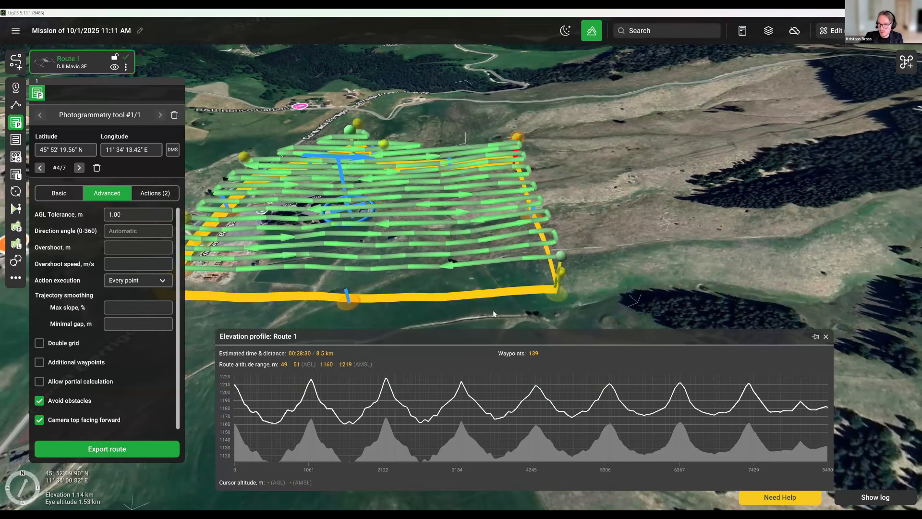
Step: Examine the survey's flight lines over the terrain from several angles and close the elevation profile
{"action": "mouse_move", "coordinate": [552, 291]}
{"action": "left_mouse_down"}
{"action": "mouse_move", "coordinate": [639, 294]}
{"action": "mouse_move", "coordinate": [634, 259]}
{"action": "left_mouse_up"}
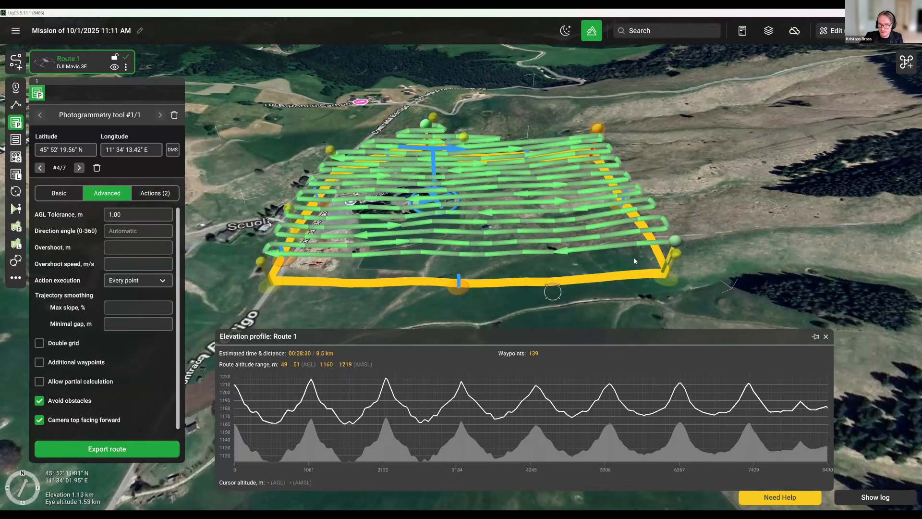
{"action": "mouse_move", "coordinate": [661, 215]}
{"action": "right_mouse_down"}
{"action": "mouse_move", "coordinate": [621, 229]}
{"action": "mouse_move", "coordinate": [582, 218]}
{"action": "right_mouse_up"}
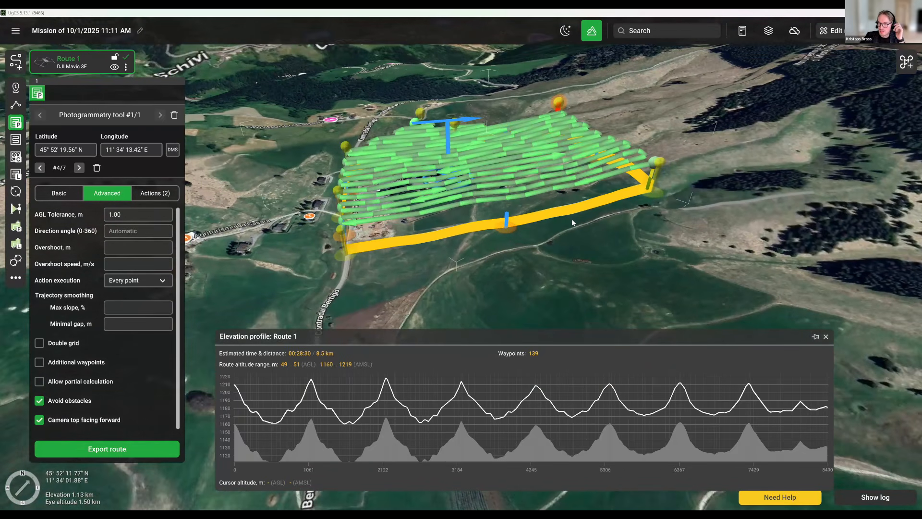
{"action": "right_click_drag", "start_coordinate": [496, 241], "coordinate": [535, 251]}
{"action": "mouse_move", "coordinate": [620, 253]}
{"action": "right_mouse_down"}
{"action": "mouse_move", "coordinate": [561, 264]}
{"action": "mouse_move", "coordinate": [594, 258]}
{"action": "right_mouse_up"}
{"action": "scroll", "coordinate": [593, 251], "scroll_direction": "up", "scroll_amount": 5}
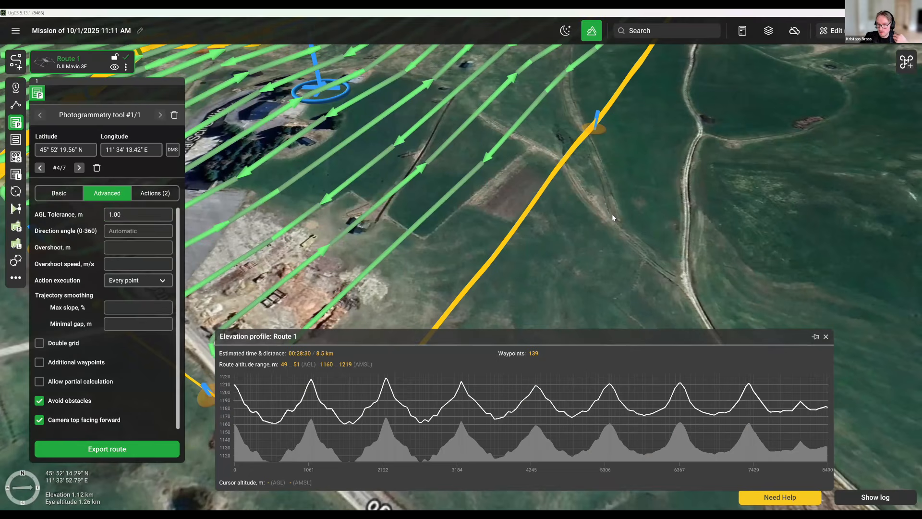
{"action": "scroll", "coordinate": [673, 271], "scroll_direction": "down", "scroll_amount": 3}
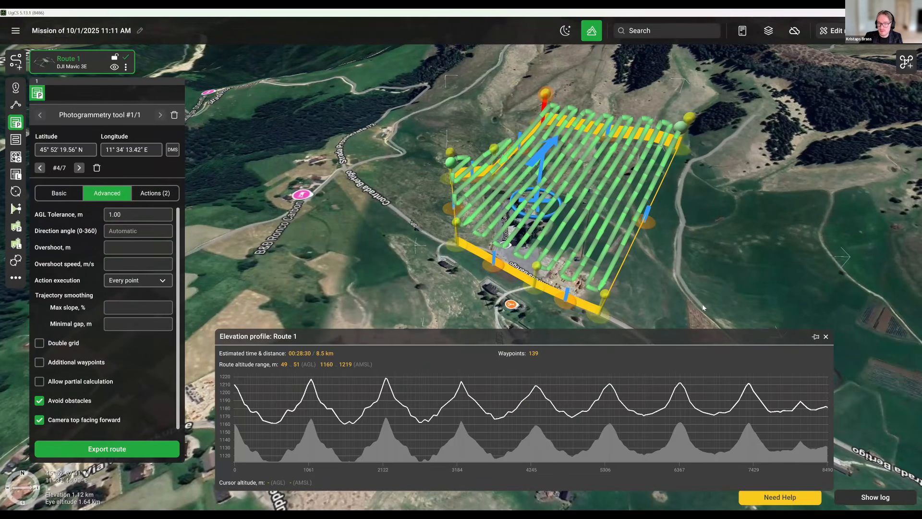
{"action": "left_click", "coordinate": [703, 306]}
{"action": "scroll", "coordinate": [703, 306], "scroll_direction": "down", "scroll_amount": 3}
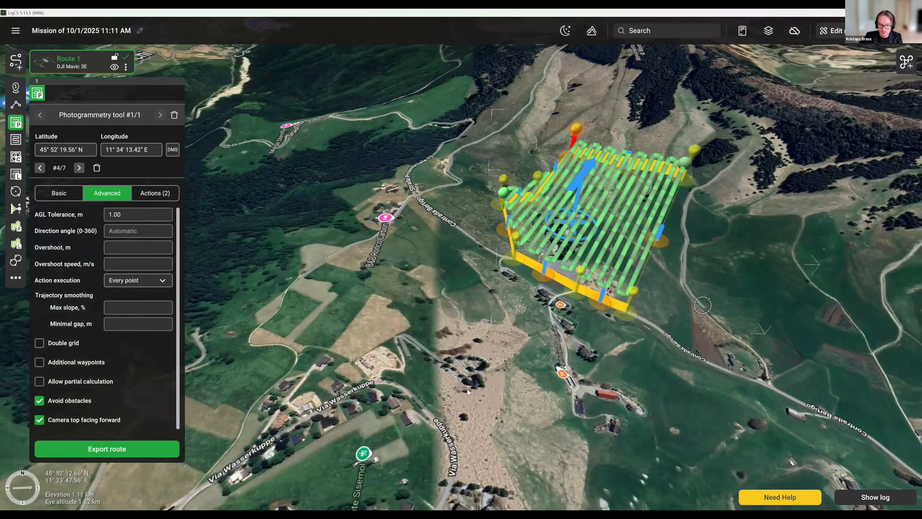
Step: Locate the group of houses along Contrada Stellar on the map and view it from directly above
{"action": "scroll", "coordinate": [491, 331], "scroll_direction": "down", "scroll_amount": 5}
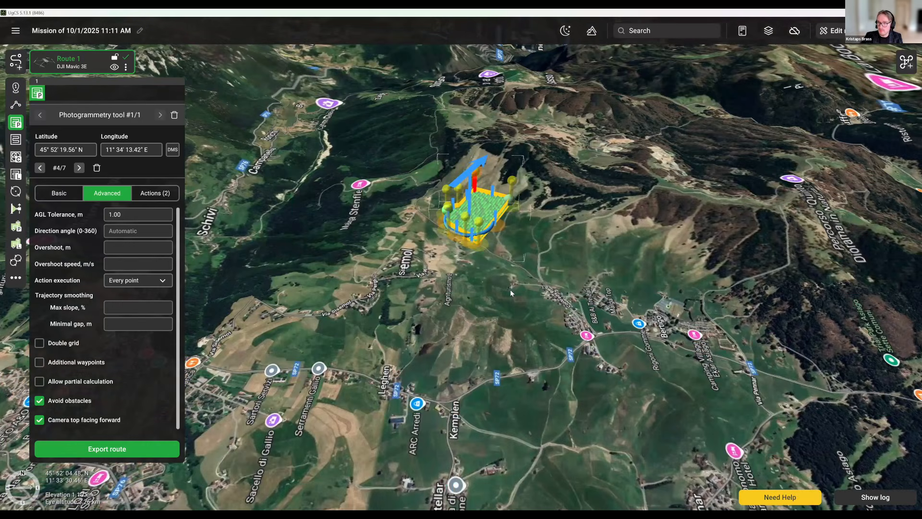
{"action": "right_click_drag", "start_coordinate": [510, 290], "coordinate": [510, 289]}
{"action": "scroll", "coordinate": [510, 289], "scroll_direction": "up", "scroll_amount": 5}
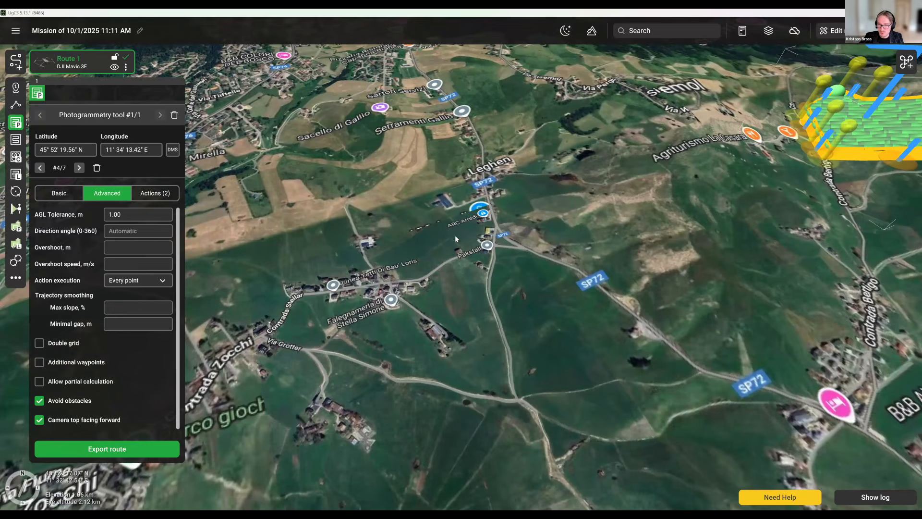
{"action": "left_click_drag", "start_coordinate": [507, 271], "coordinate": [547, 283]}
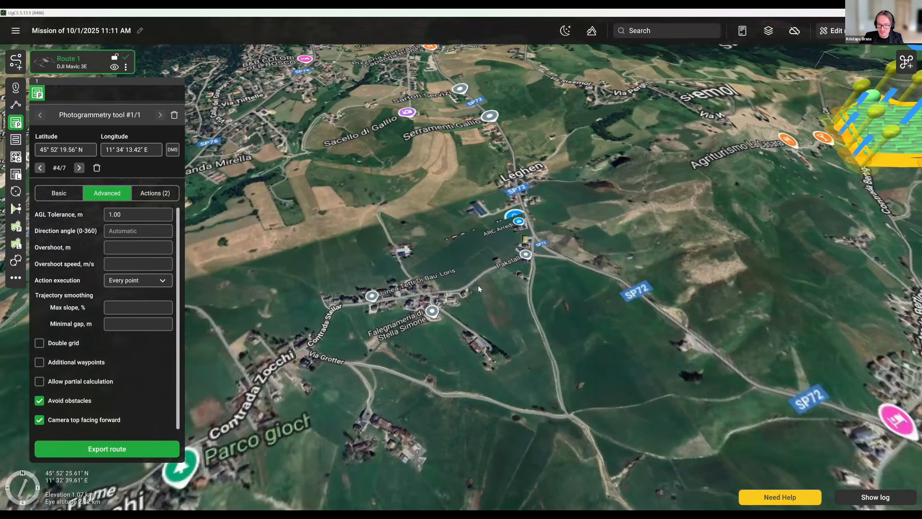
{"action": "left_click_drag", "start_coordinate": [478, 284], "coordinate": [500, 317]}
{"action": "scroll", "coordinate": [488, 337], "scroll_direction": "up", "scroll_amount": 5}
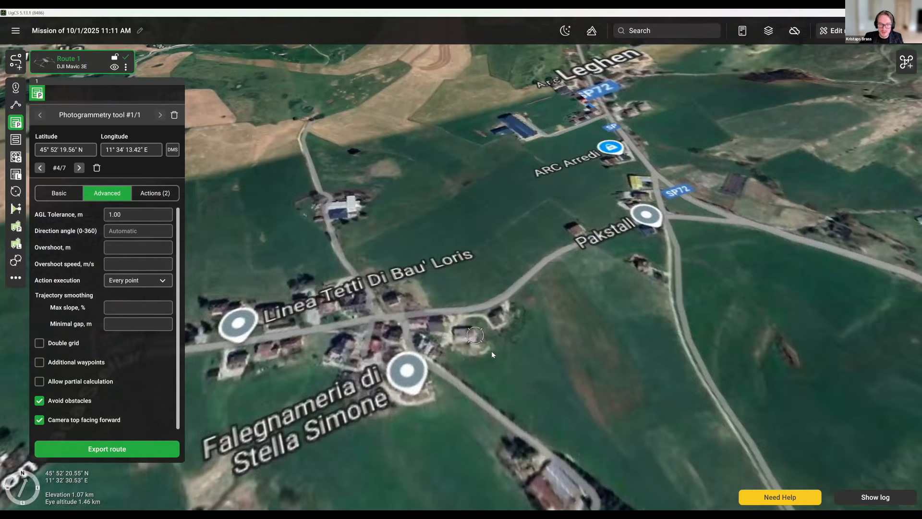
{"action": "middle_click_drag", "start_coordinate": [517, 295], "coordinate": [627, 329]}
{"action": "left_click_drag", "start_coordinate": [398, 265], "coordinate": [574, 289]}
{"action": "scroll", "coordinate": [574, 283], "scroll_direction": "down", "scroll_amount": 5}
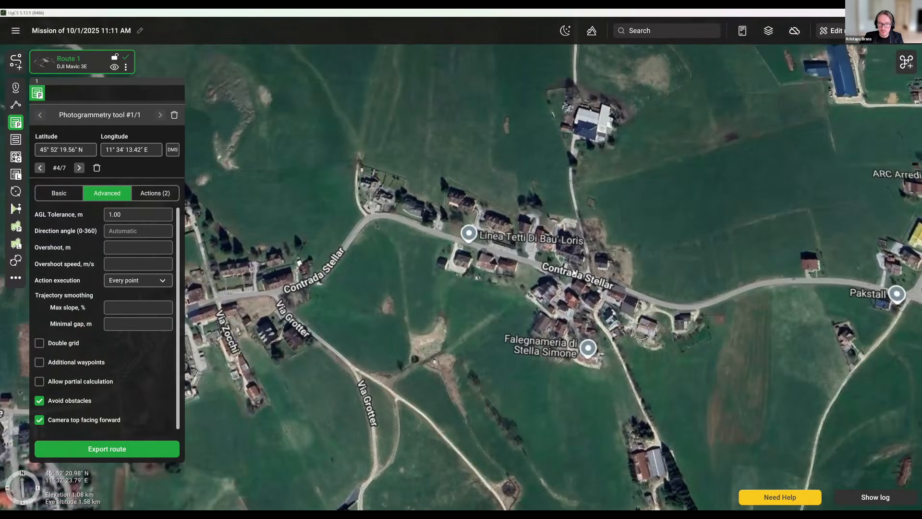
{"action": "middle_click_drag", "start_coordinate": [548, 303], "coordinate": [566, 267]}
{"action": "scroll", "coordinate": [566, 268], "scroll_direction": "up", "scroll_amount": 3}
{"action": "middle_click_drag", "start_coordinate": [549, 309], "coordinate": [546, 310]}
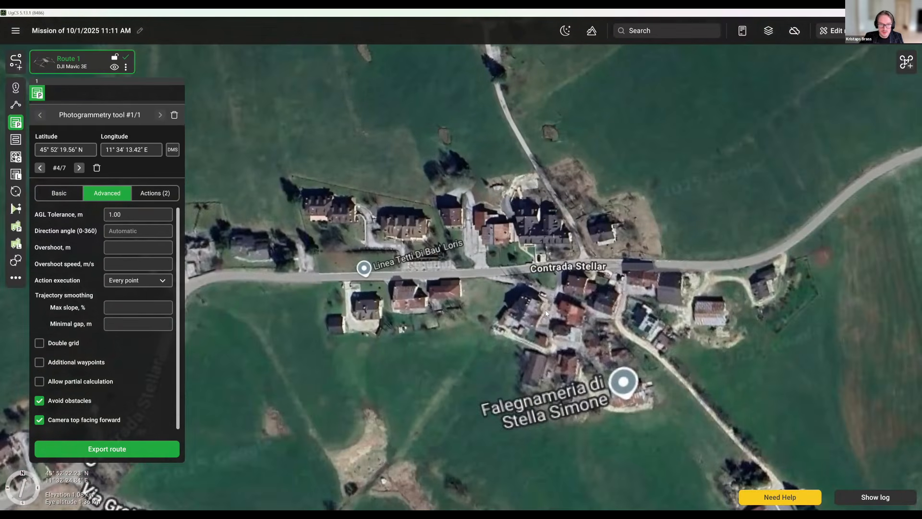
{"action": "left_click_drag", "start_coordinate": [546, 309], "coordinate": [545, 321]}
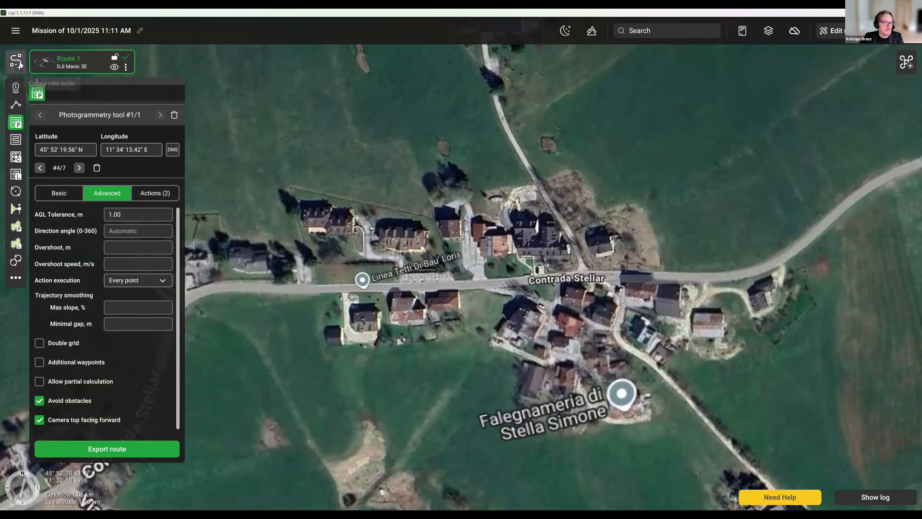
Step: Create a new route from scratch for the DJI Mavic 3E with the Photogrammetry Area route type
{"action": "left_click", "coordinate": [19, 63]}
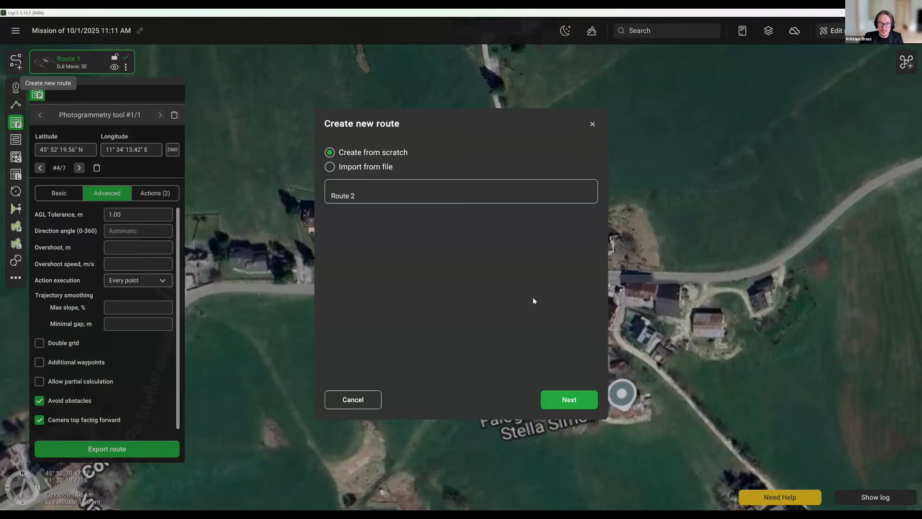
{"action": "left_click", "coordinate": [569, 400]}
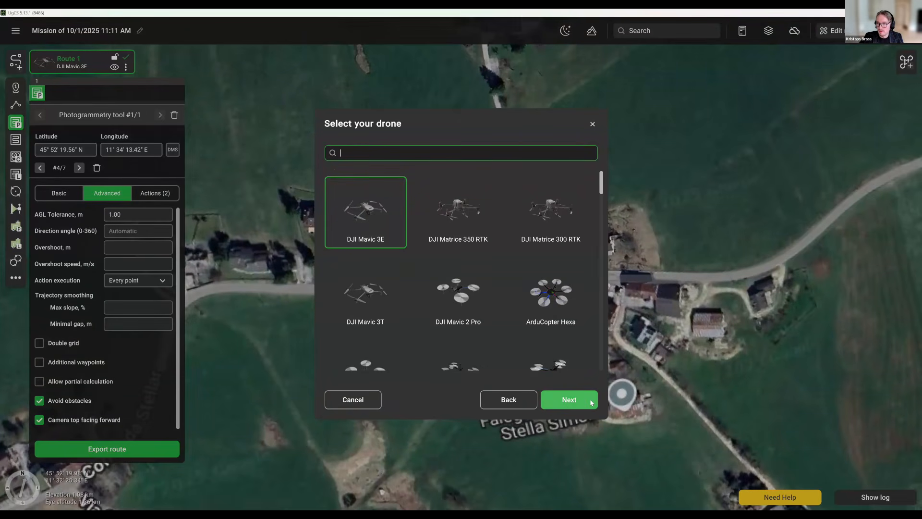
{"action": "left_click", "coordinate": [569, 400]}
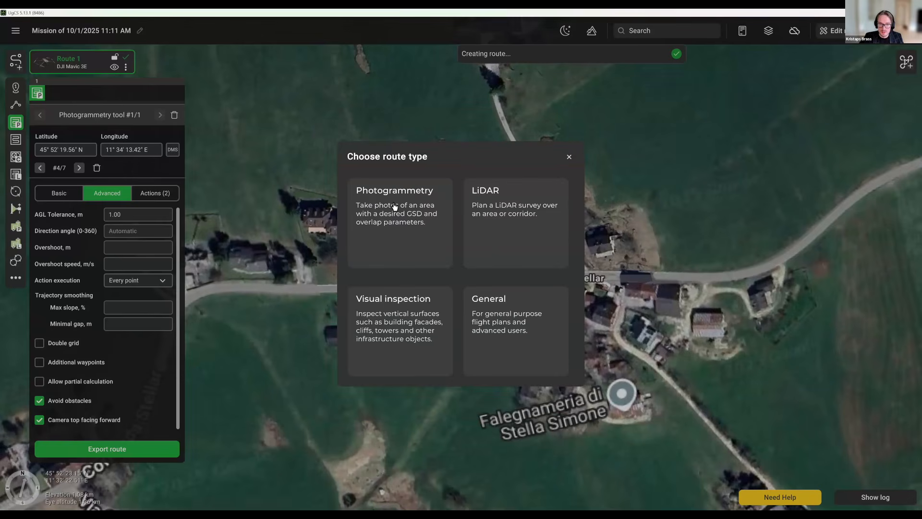
{"action": "left_click", "coordinate": [417, 259]}
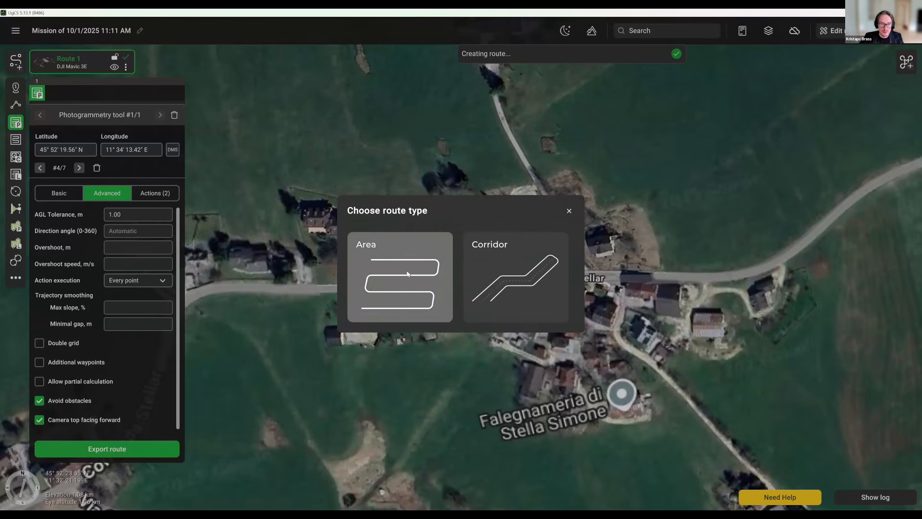
{"action": "left_click", "coordinate": [401, 271]}
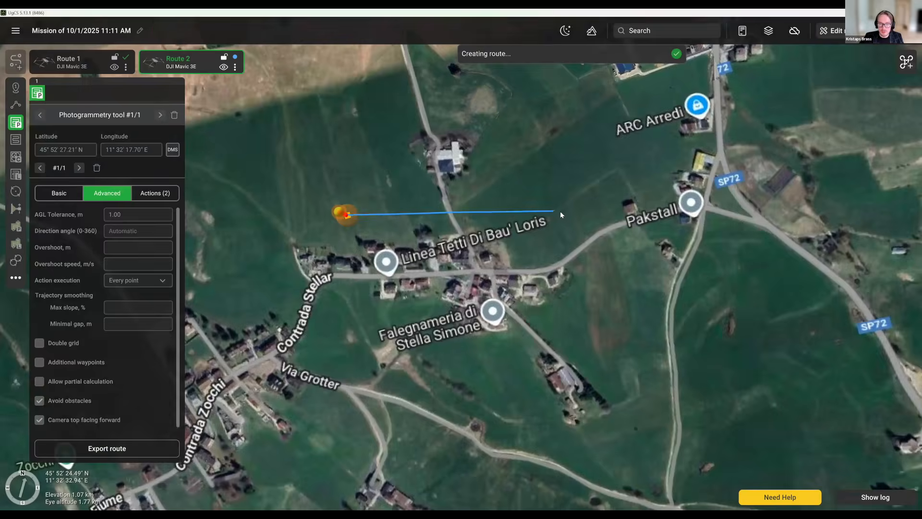
Step: Outline a rectangular four-corner photogrammetry area around the houses along Contrada Stellar
{"action": "left_click", "coordinate": [560, 212], "text": "shift"}
{"action": "left_click", "coordinate": [564, 345], "text": "shift"}
{"action": "left_click", "coordinate": [344, 343], "text": "shift"}
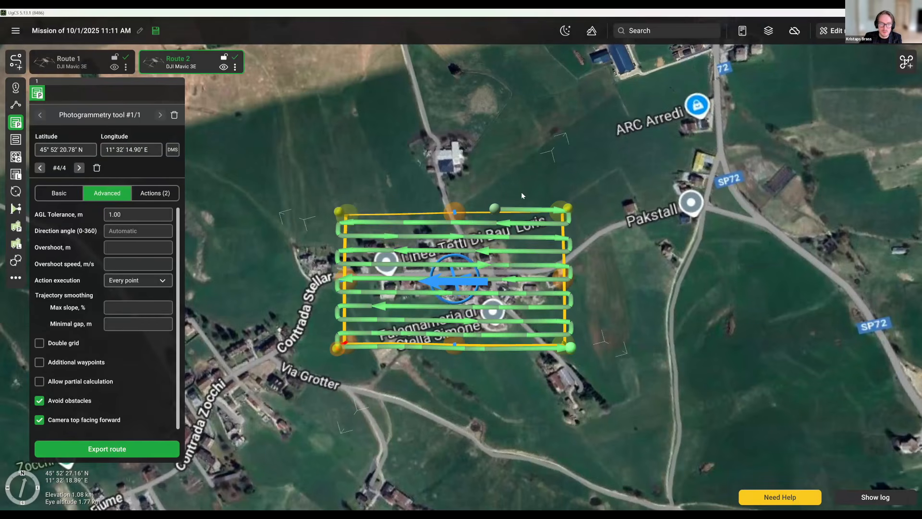
Step: Move the two northern corners of the survey area so it spans about 348 by 220 m around the Contrada Stellar houses
{"action": "left_click_drag", "start_coordinate": [442, 196], "coordinate": [498, 228]}
{"action": "scroll", "coordinate": [441, 193], "scroll_direction": "up", "scroll_amount": 4}
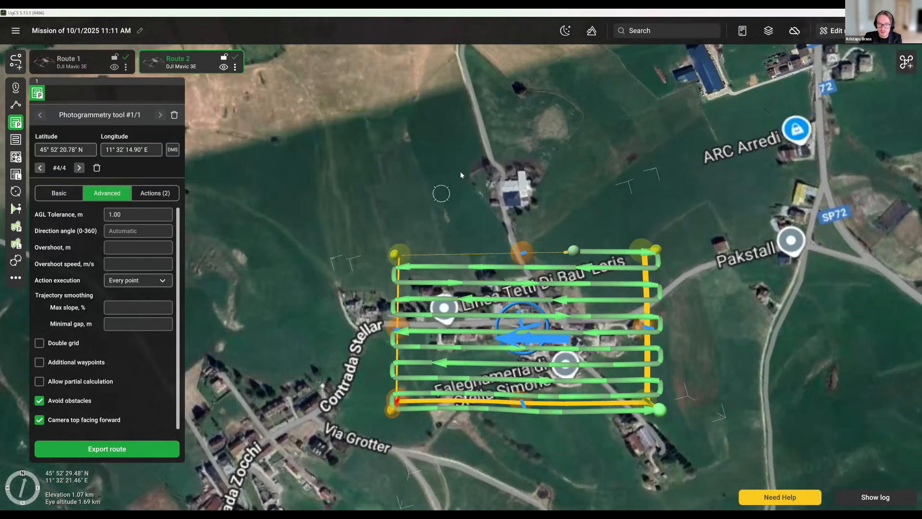
{"action": "left_click_drag", "start_coordinate": [599, 275], "coordinate": [574, 218]}
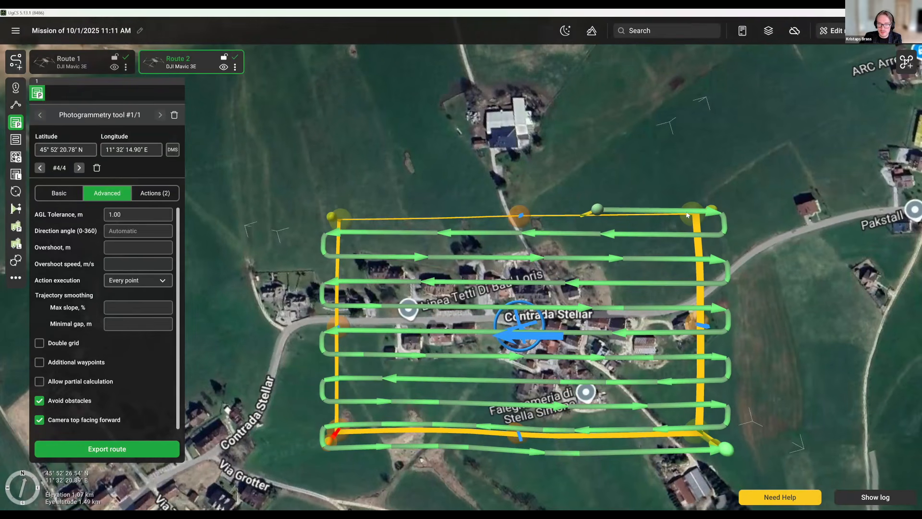
{"action": "mouse_move", "coordinate": [342, 214]}
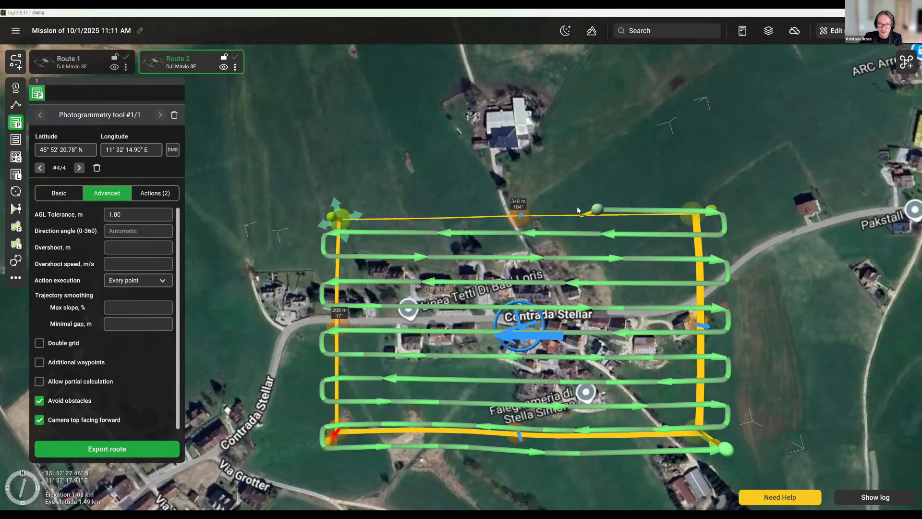
{"action": "mouse_move", "coordinate": [689, 226]}
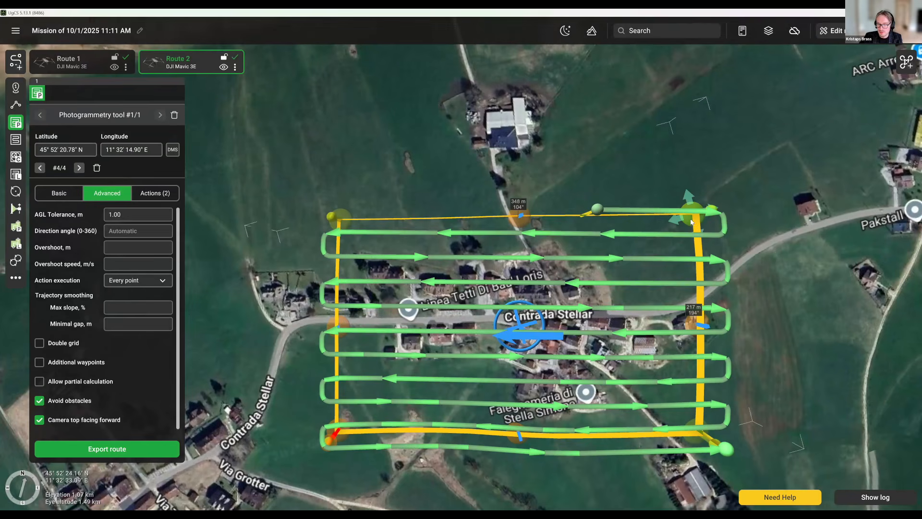
{"action": "left_click_drag", "start_coordinate": [692, 221], "coordinate": [692, 228]}
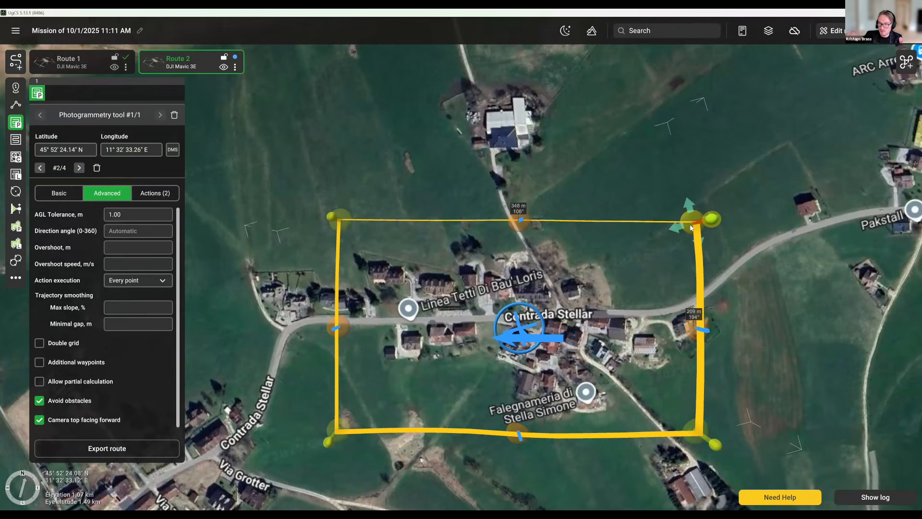
{"action": "left_click_drag", "start_coordinate": [698, 207], "coordinate": [694, 203]}
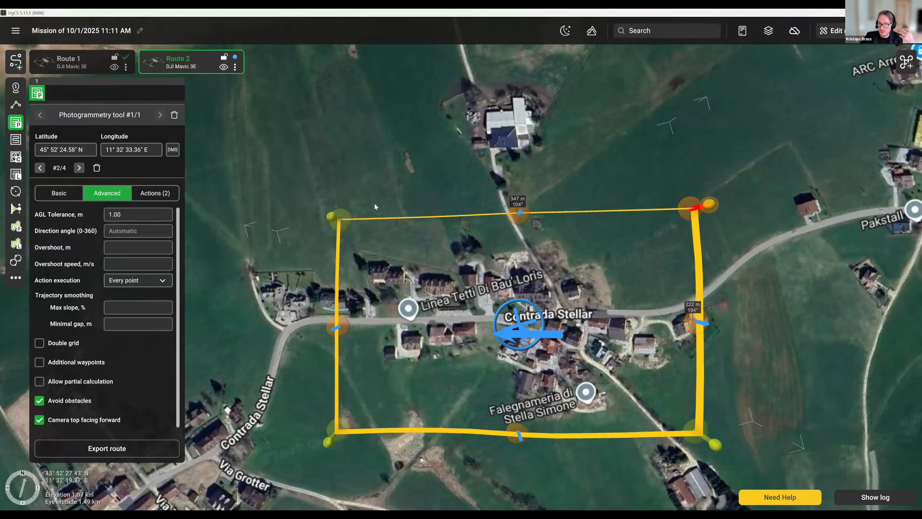
{"action": "left_click_drag", "start_coordinate": [344, 214], "coordinate": [344, 201]}
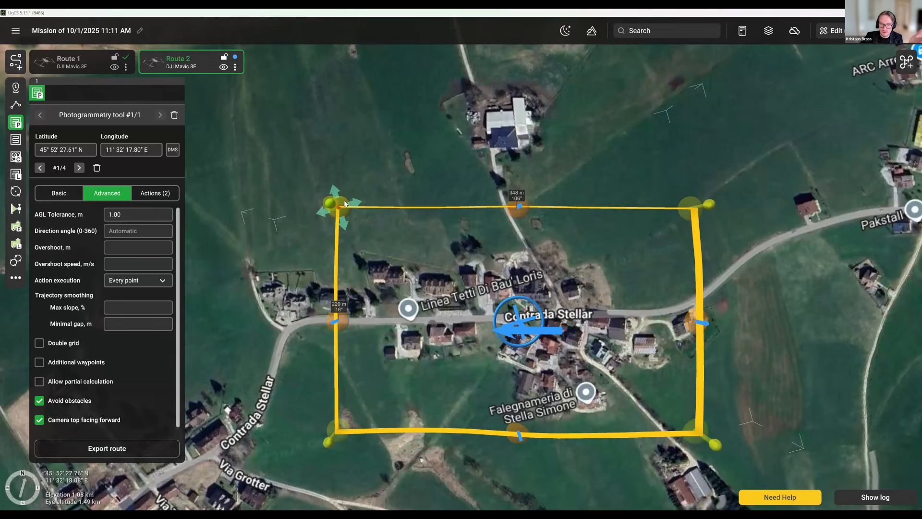
{"action": "right_click_drag", "start_coordinate": [801, 250], "coordinate": [717, 250]}
{"action": "right_click_drag", "start_coordinate": [693, 331], "coordinate": [351, 292]}
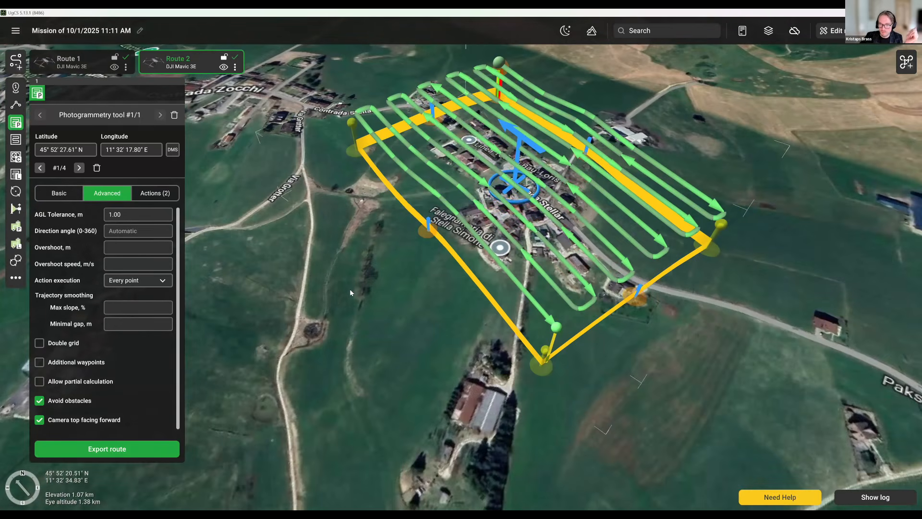
Step: Review the survey's basic and advanced parameters and the tilt of its Set camera attitude action
{"action": "left_click_drag", "start_coordinate": [236, 261], "coordinate": [222, 275]}
{"action": "left_click", "coordinate": [66, 195]}
{"action": "left_click", "coordinate": [111, 195]}
{"action": "left_click", "coordinate": [60, 193]}
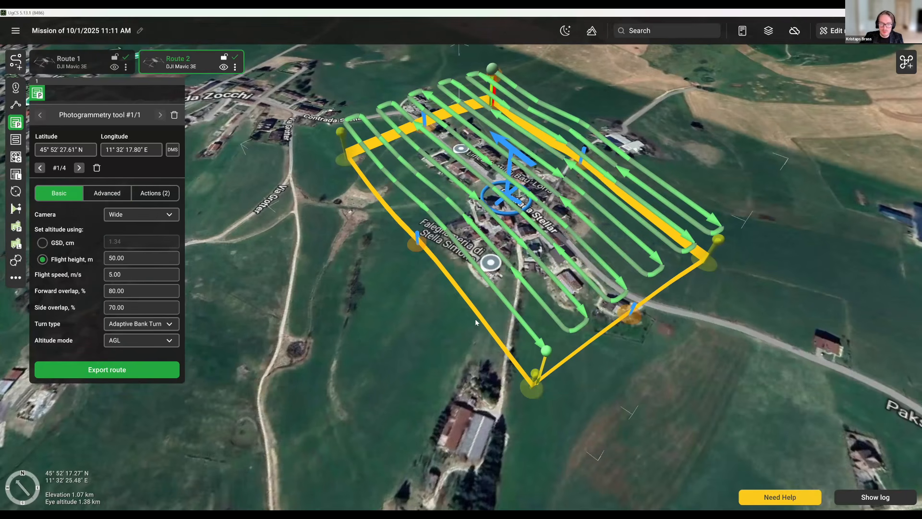
{"action": "scroll", "coordinate": [474, 318], "scroll_direction": "down", "scroll_amount": 1}
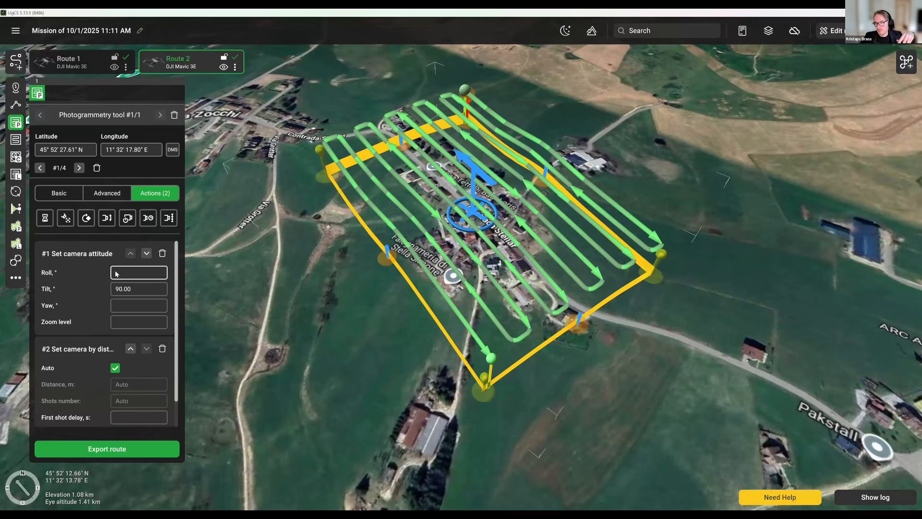
{"action": "left_click", "coordinate": [144, 285]}
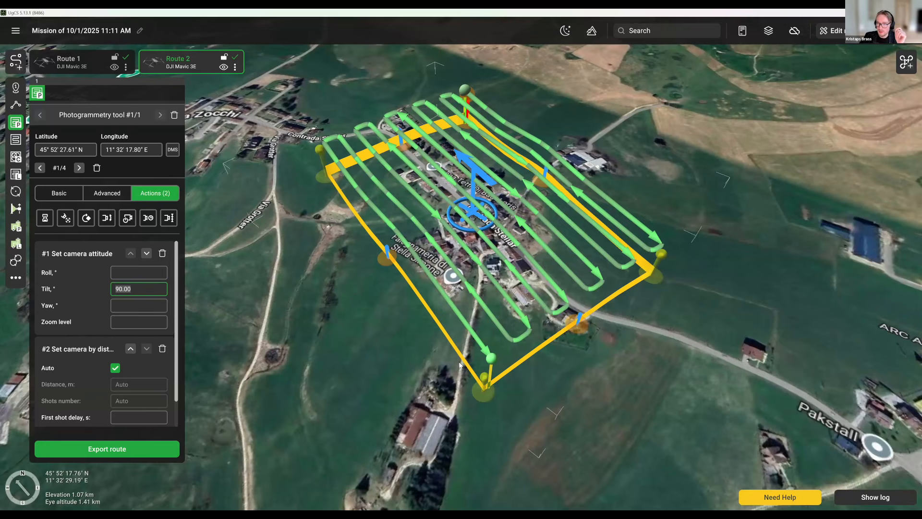
Step: Read the processing report for Route 2, including its warnings and camera triggering details, and close it
{"action": "left_click", "coordinate": [235, 58]}
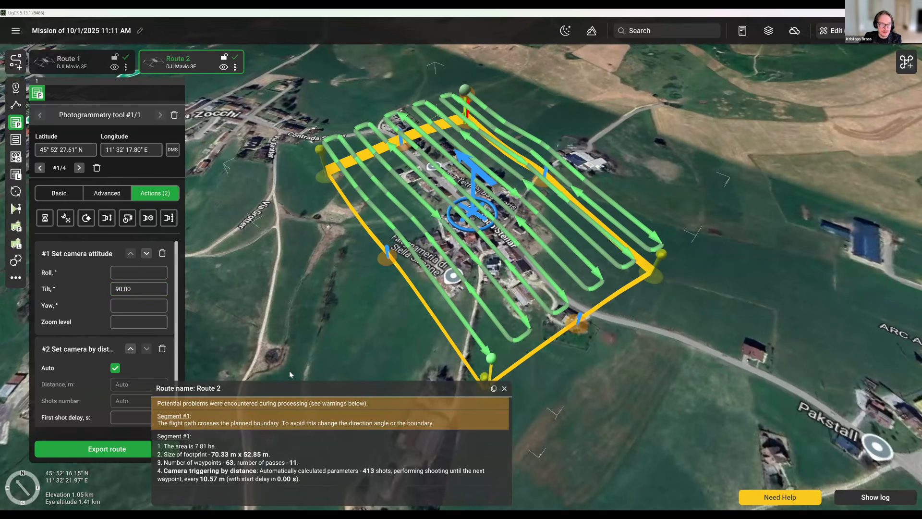
{"action": "left_click_drag", "start_coordinate": [288, 391], "coordinate": [328, 385]}
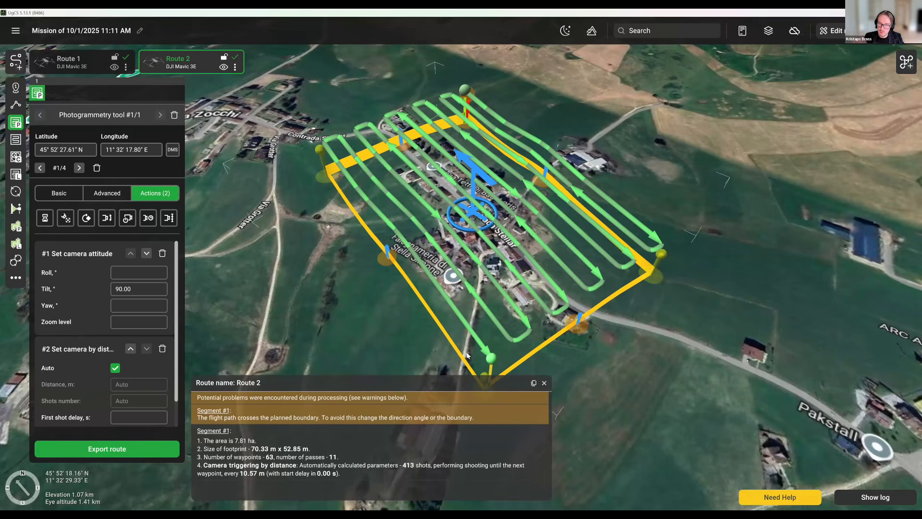
{"action": "left_click", "coordinate": [545, 383]}
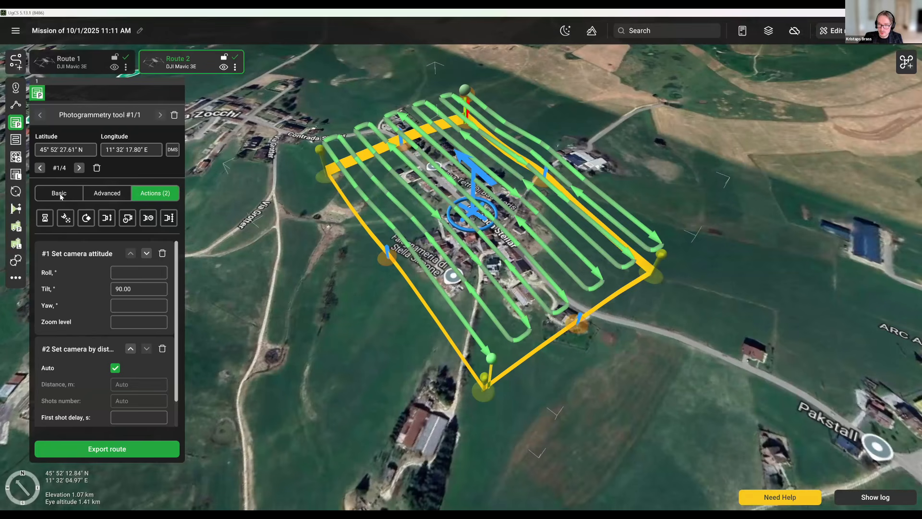
Step: Enable the Double grid option for the Contrada Stellar survey and view the crossing flight lines from the south
{"action": "left_click", "coordinate": [98, 195]}
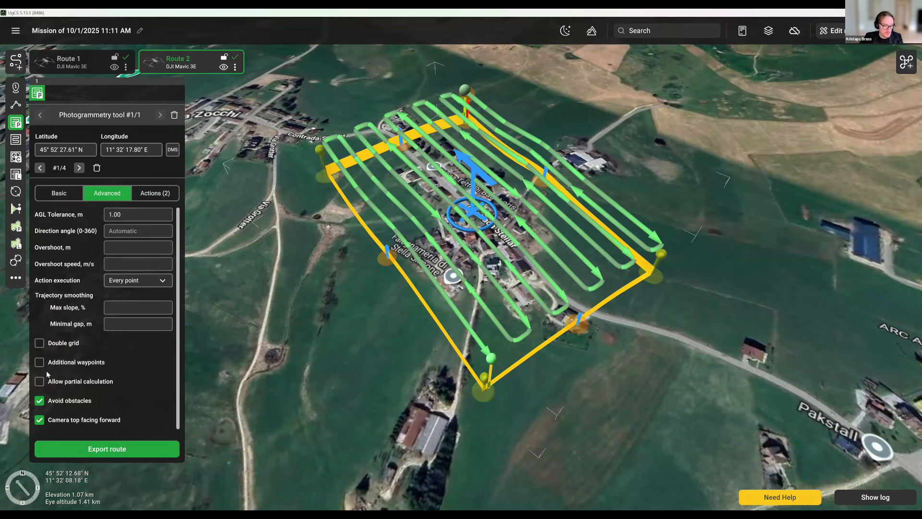
{"action": "left_click", "coordinate": [39, 343]}
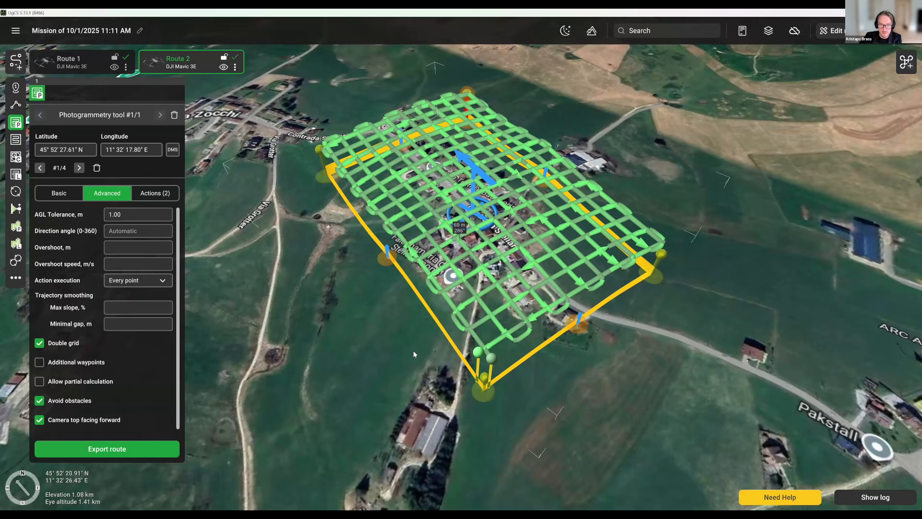
{"action": "right_click_drag", "start_coordinate": [661, 365], "coordinate": [757, 299]}
{"action": "left_click_drag", "start_coordinate": [577, 264], "coordinate": [750, 298]}
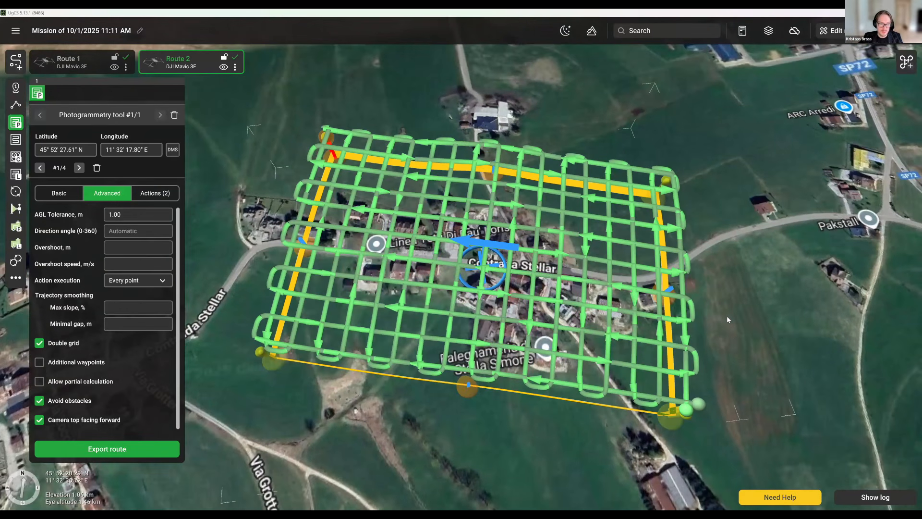
Step: Try a tilt of 70° in the Set camera attitude action and settle on 65°
{"action": "left_click", "coordinate": [168, 196]}
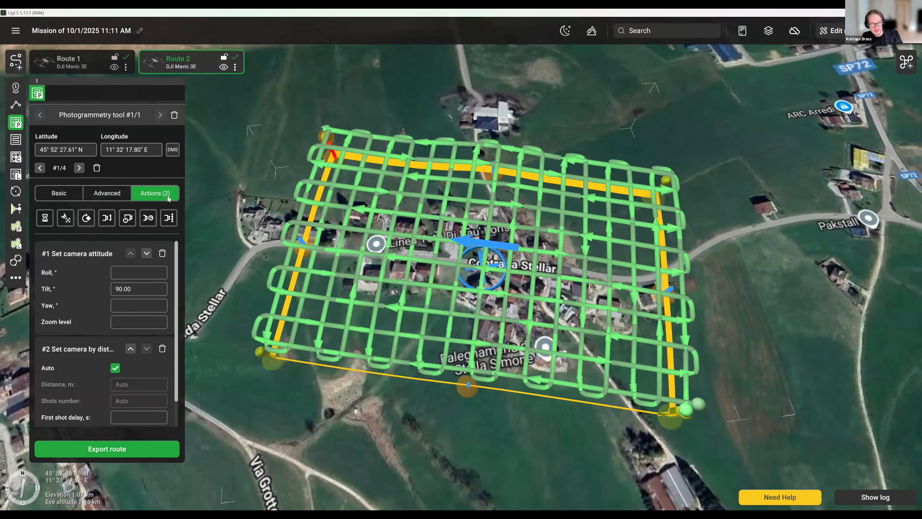
{"action": "left_click", "coordinate": [140, 289]}
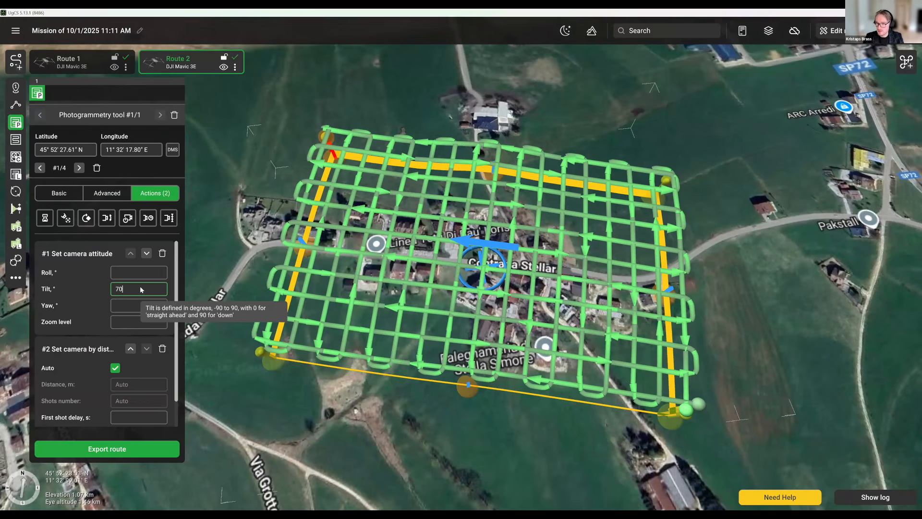
{"action": "key", "text": "Return"}
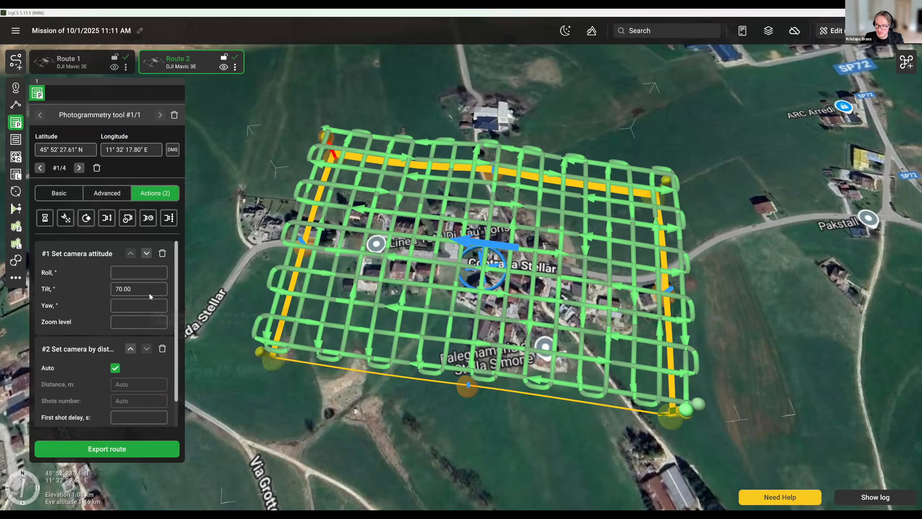
{"action": "left_click", "coordinate": [129, 290]}
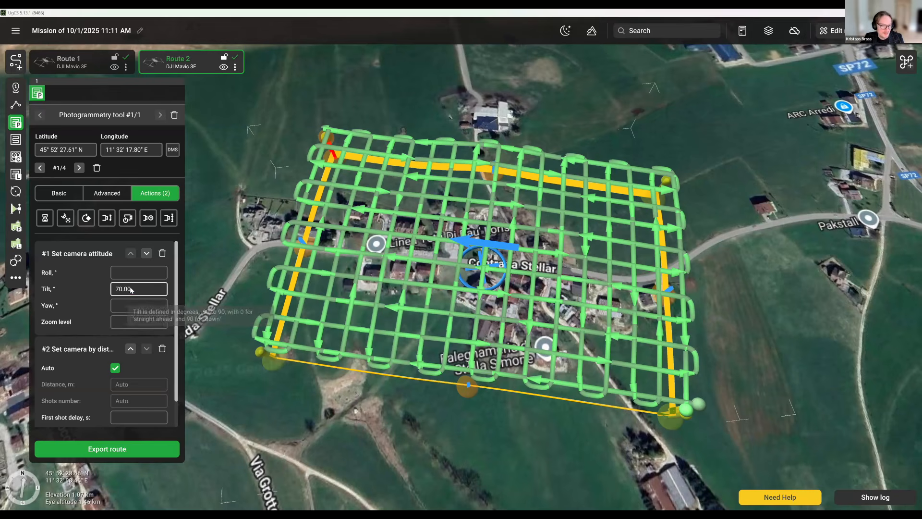
{"action": "type", "text": "65"}
{"action": "key", "text": "Return"}
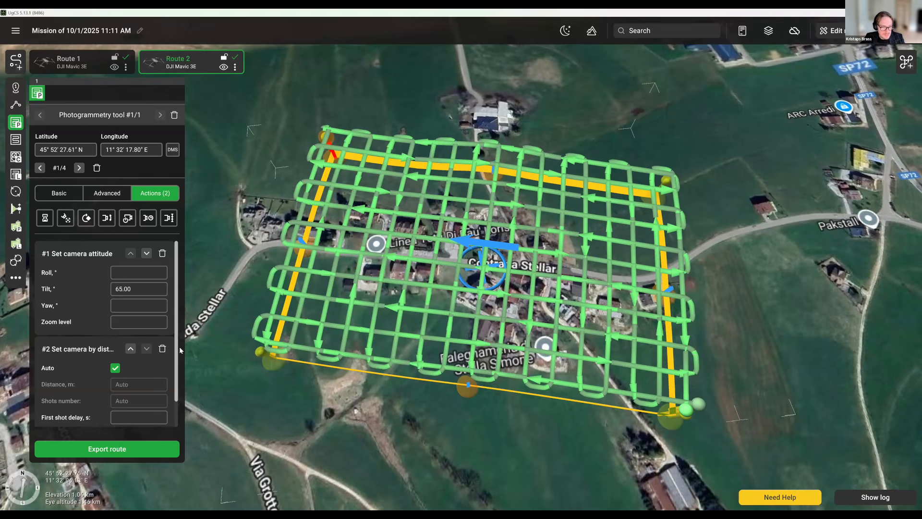
Step: Shrink the survey area to about 84 by 79 m around the buildings at the eastern end of Contrada Stellar by moving its four corners
{"action": "left_click", "coordinate": [263, 356]}
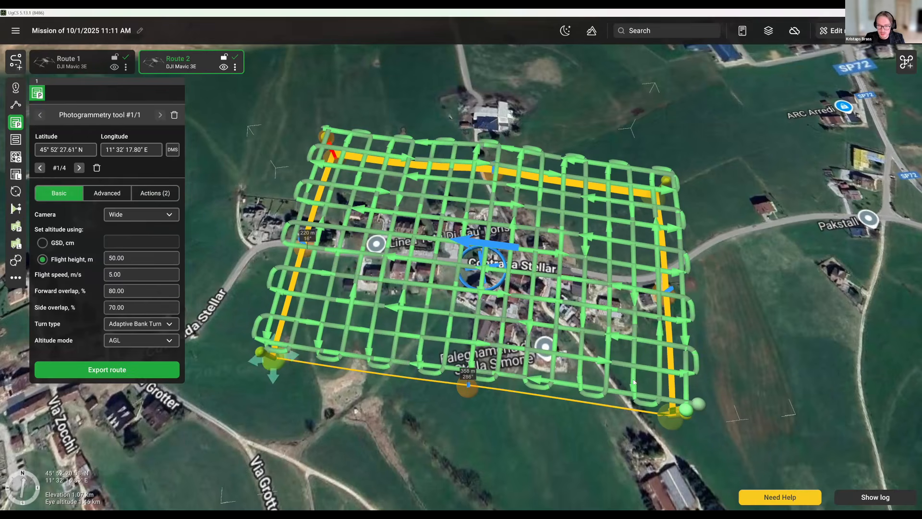
{"action": "left_click_drag", "start_coordinate": [273, 360], "coordinate": [575, 364]}
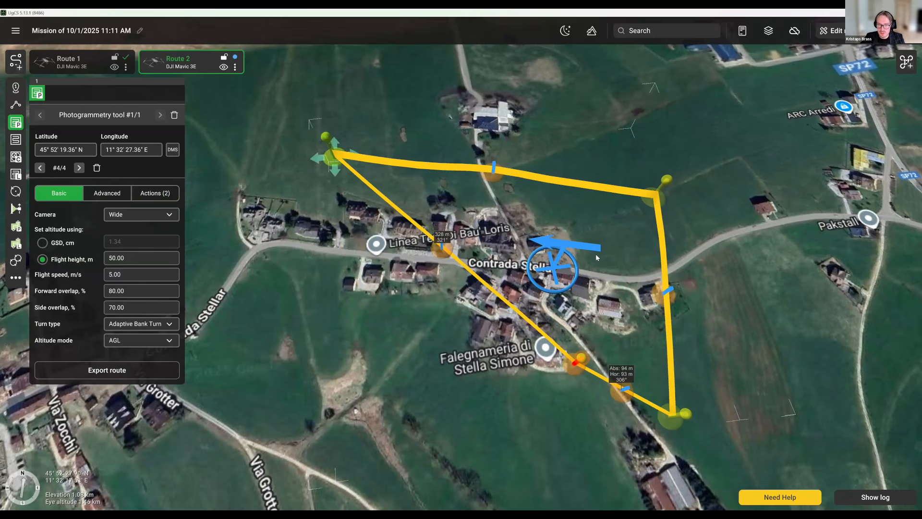
{"action": "left_click_drag", "start_coordinate": [333, 158], "coordinate": [596, 256]}
{"action": "scroll", "coordinate": [653, 275], "scroll_direction": "up", "scroll_amount": 3}
{"action": "left_click_drag", "start_coordinate": [653, 278], "coordinate": [638, 254]}
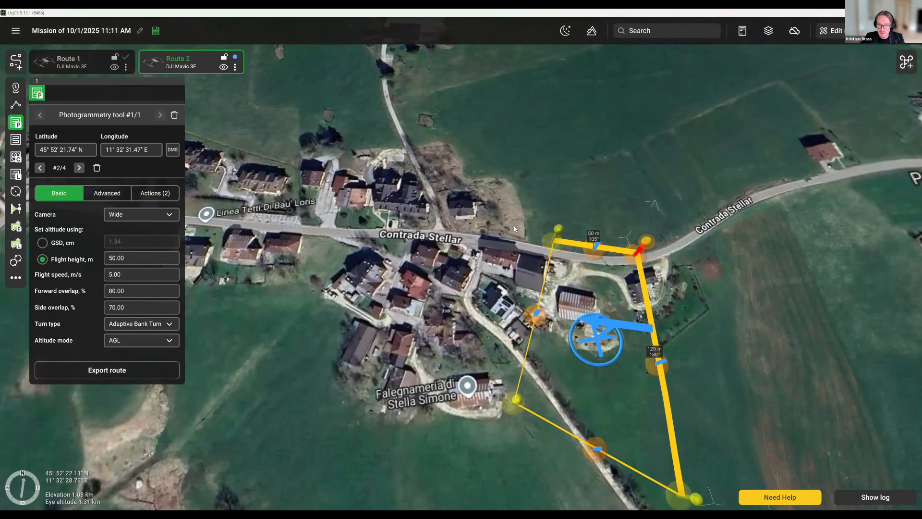
{"action": "left_click_drag", "start_coordinate": [554, 241], "coordinate": [514, 226]}
{"action": "left_click_drag", "start_coordinate": [515, 399], "coordinate": [496, 350]}
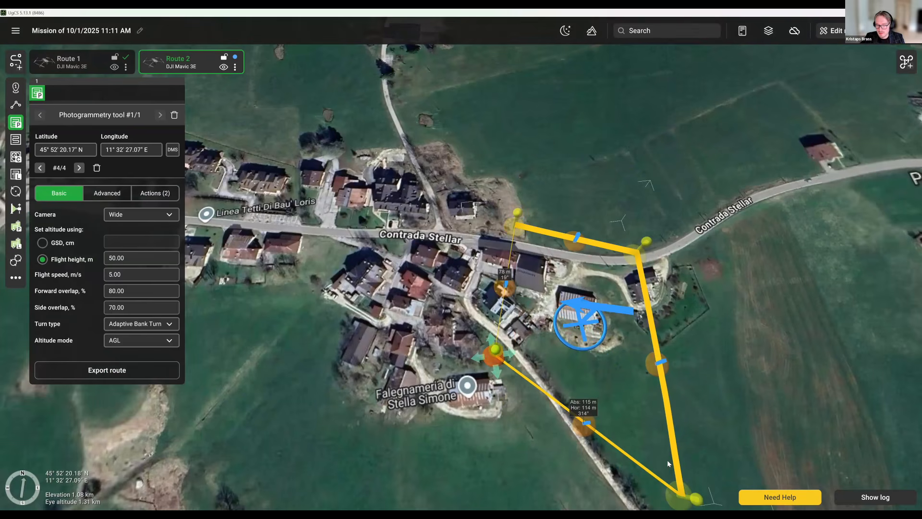
{"action": "left_click_drag", "start_coordinate": [682, 495], "coordinate": [656, 377]}
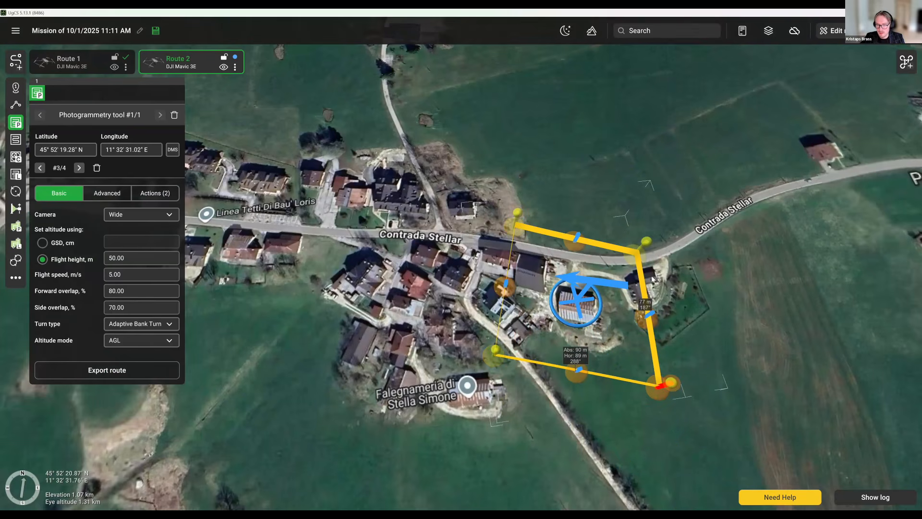
{"action": "left_click_drag", "start_coordinate": [652, 256], "coordinate": [664, 253]}
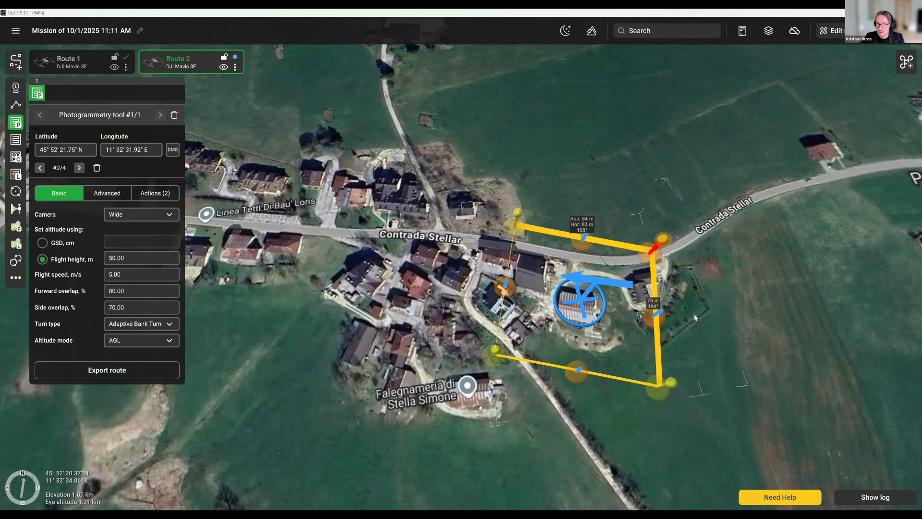
{"action": "left_click_drag", "start_coordinate": [465, 314], "coordinate": [429, 326]}
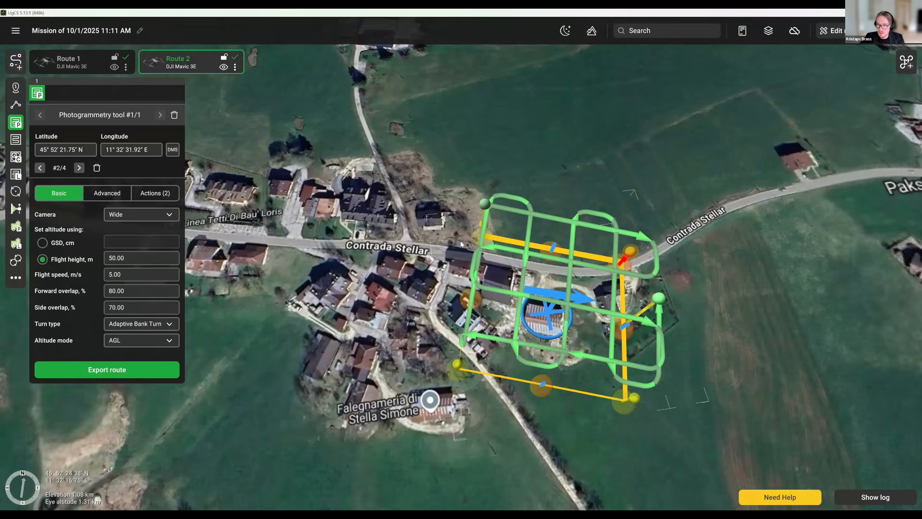
Step: Create a route from scratch named Circlegrammetry for the DJI Mavic 3E, with the group of houses south of Via Grotter in view
{"action": "right_click_drag", "start_coordinate": [754, 317], "coordinate": [616, 321]}
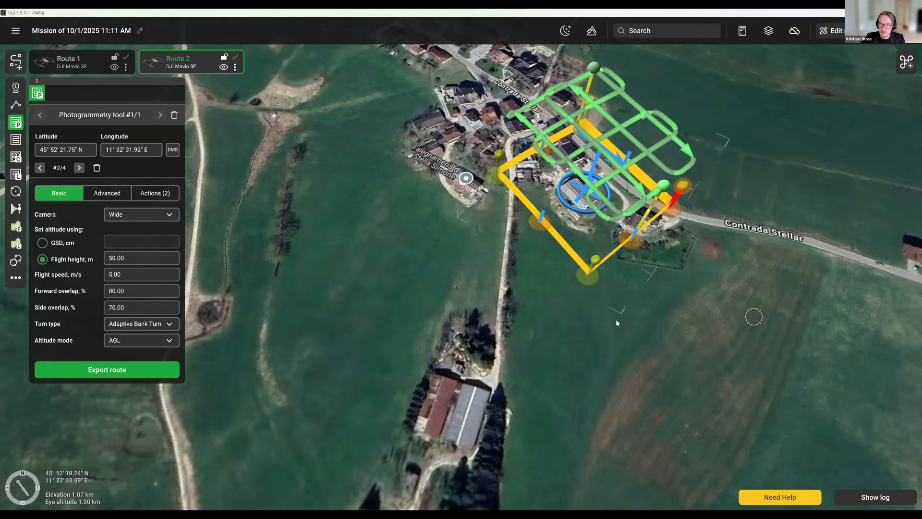
{"action": "scroll", "coordinate": [598, 309], "scroll_direction": "down", "scroll_amount": 5}
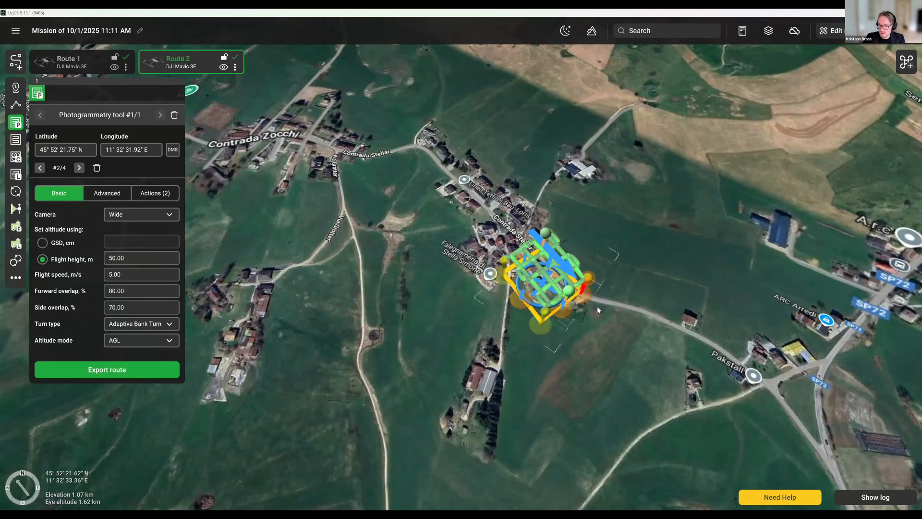
{"action": "left_click_drag", "start_coordinate": [365, 323], "coordinate": [569, 353]}
{"action": "right_click_drag", "start_coordinate": [453, 377], "coordinate": [596, 372]}
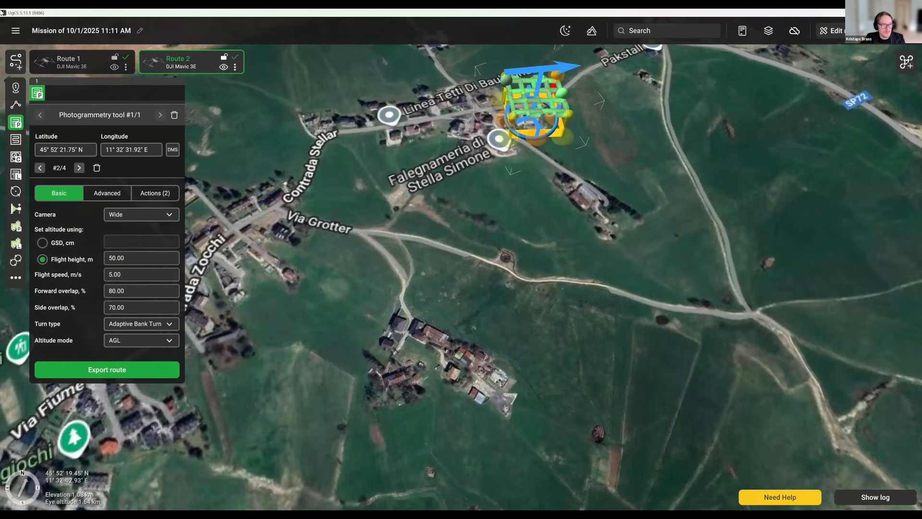
{"action": "left_click", "coordinate": [16, 61]}
{"action": "type", "text": "Circlegrammetr"}
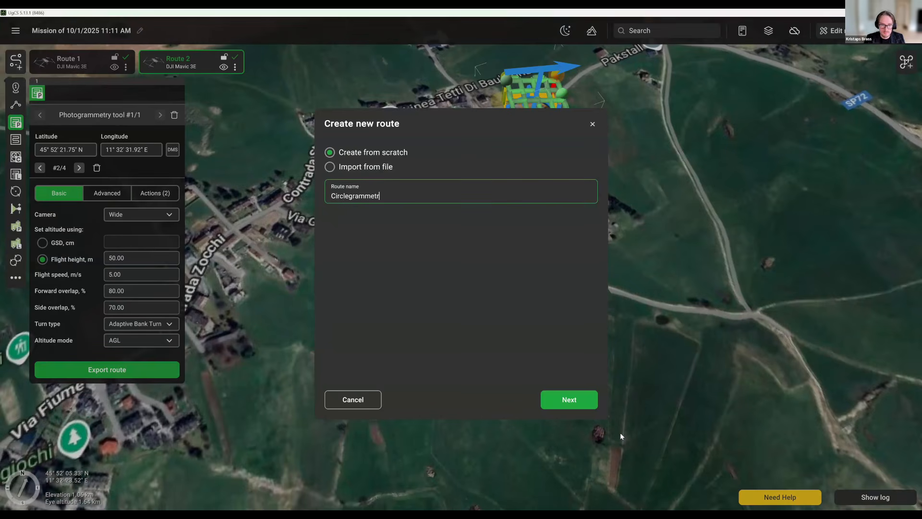
{"action": "type", "text": "y"}
{"action": "key", "text": "Return"}
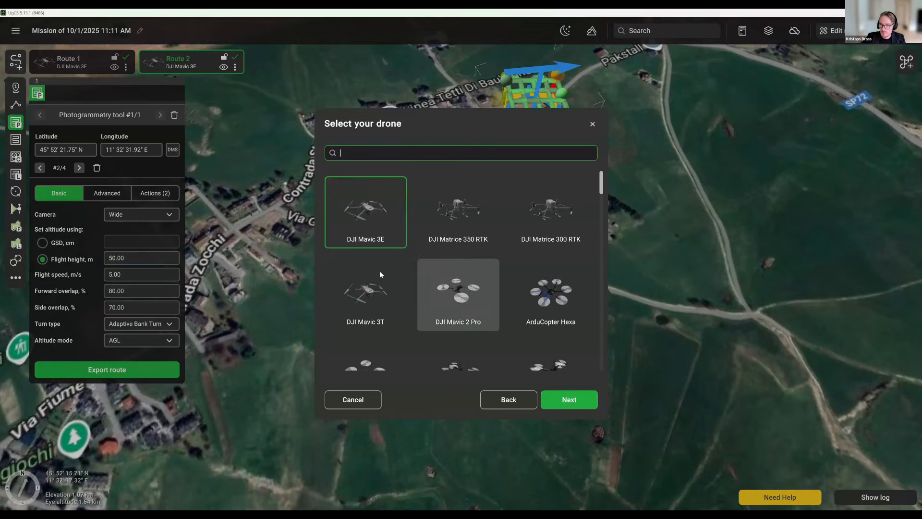
{"action": "left_click", "coordinate": [568, 399]}
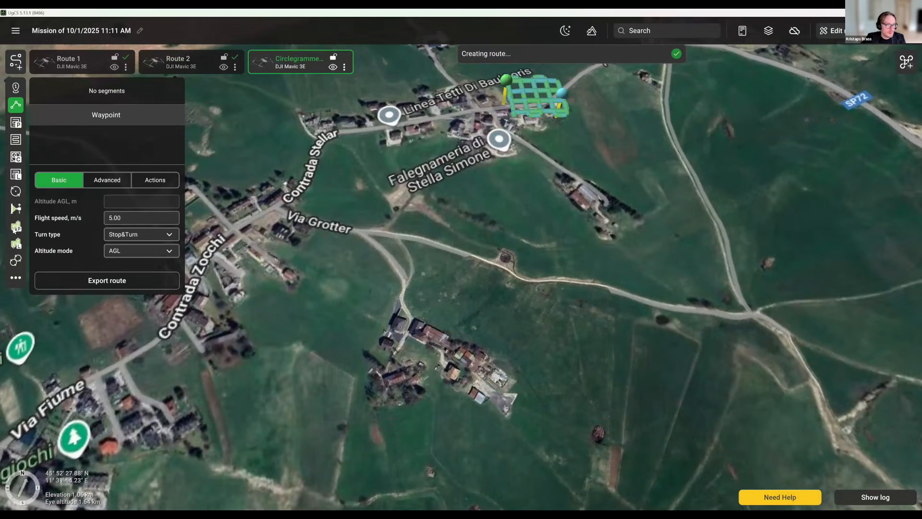
Step: Draw a four-corner Circlegrammetry area about 332 by 325 m around the buildings along Contrada Zocchi and Via Zocchi
{"action": "left_click", "coordinate": [16, 156]}
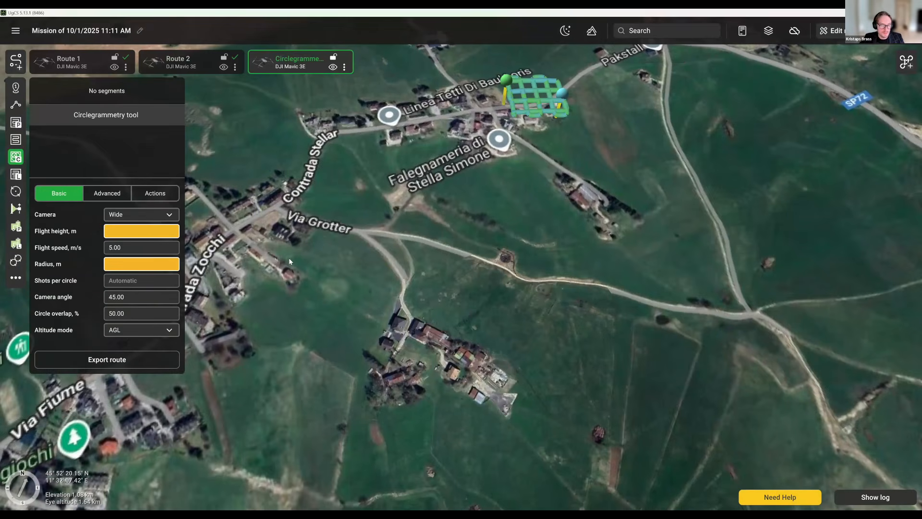
{"action": "left_click_drag", "start_coordinate": [416, 346], "coordinate": [505, 379]}
{"action": "right_click_drag", "start_coordinate": [504, 379], "coordinate": [443, 328]}
{"action": "left_click_drag", "start_coordinate": [443, 328], "coordinate": [472, 312]}
{"action": "left_click_drag", "start_coordinate": [357, 327], "coordinate": [401, 300]}
{"action": "scroll", "coordinate": [397, 284], "scroll_direction": "up", "scroll_amount": 5}
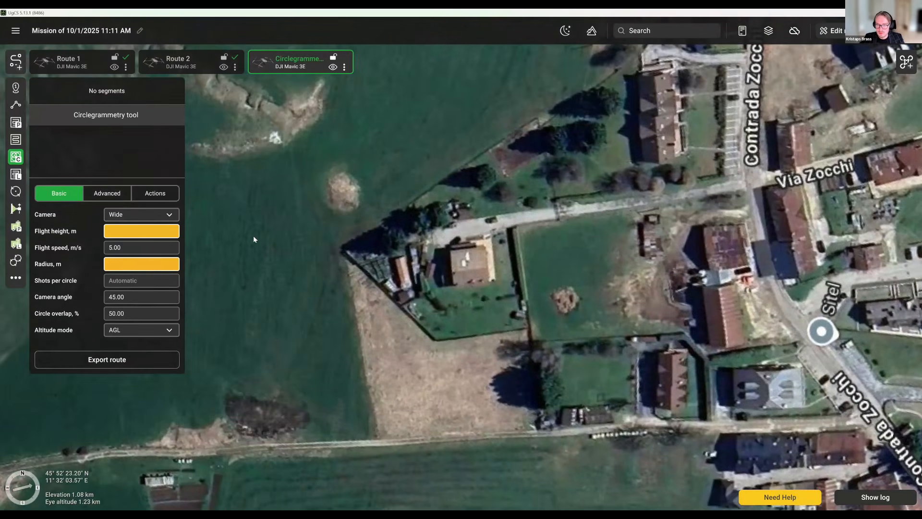
{"action": "right_click_drag", "start_coordinate": [608, 219], "coordinate": [552, 224]}
{"action": "left_click_drag", "start_coordinate": [491, 261], "coordinate": [235, 251]}
{"action": "left_click_drag", "start_coordinate": [633, 188], "coordinate": [535, 232]}
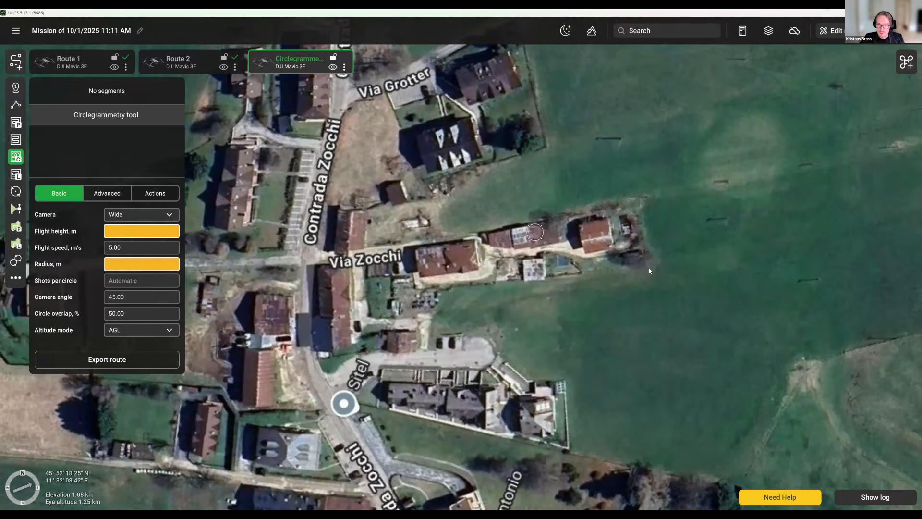
{"action": "scroll", "coordinate": [576, 303], "scroll_direction": "up", "scroll_amount": 3}
{"action": "left_click_drag", "start_coordinate": [612, 285], "coordinate": [594, 290]}
{"action": "scroll", "coordinate": [584, 316], "scroll_direction": "down", "scroll_amount": 3}
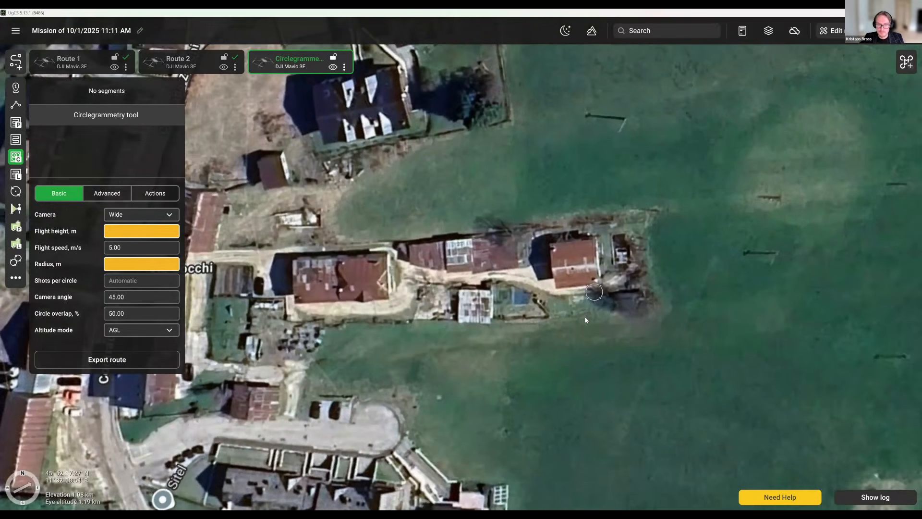
{"action": "scroll", "coordinate": [452, 224], "scroll_direction": "down", "scroll_amount": 2}
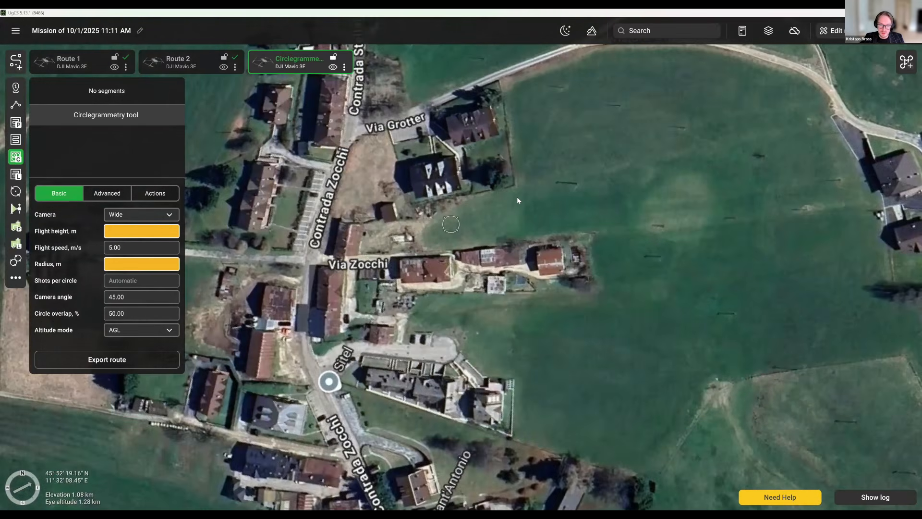
{"action": "scroll", "coordinate": [518, 258], "scroll_direction": "down", "scroll_amount": 2}
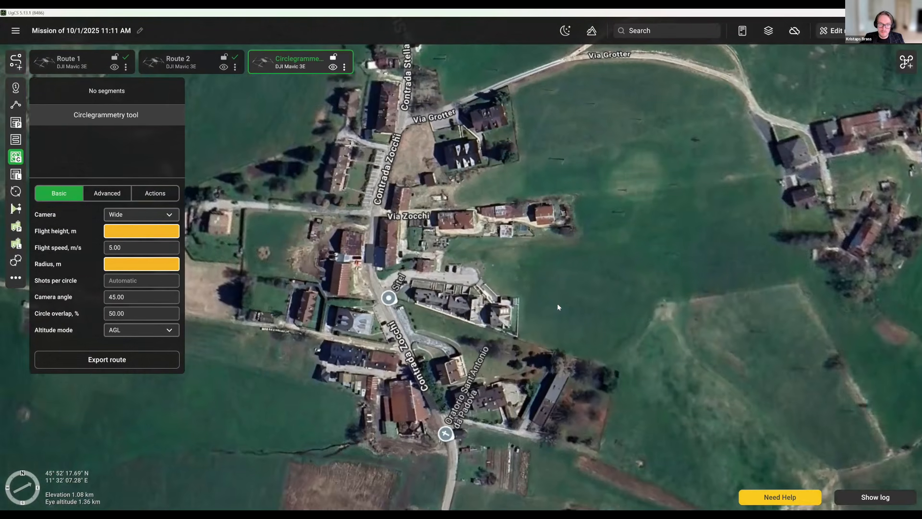
{"action": "scroll", "coordinate": [558, 307], "scroll_direction": "down", "scroll_amount": 2}
{"action": "left_click", "coordinate": [330, 147]}
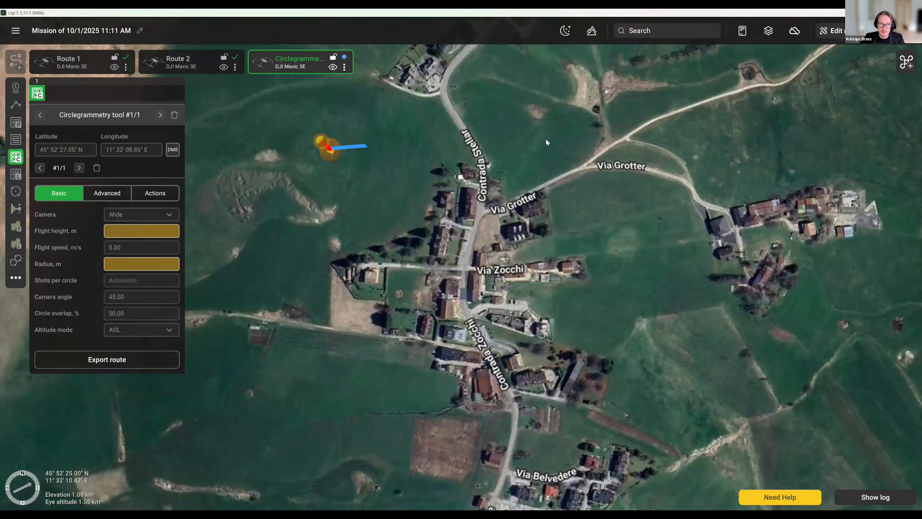
{"action": "left_click", "coordinate": [621, 138]}
{"action": "left_click", "coordinate": [630, 430]}
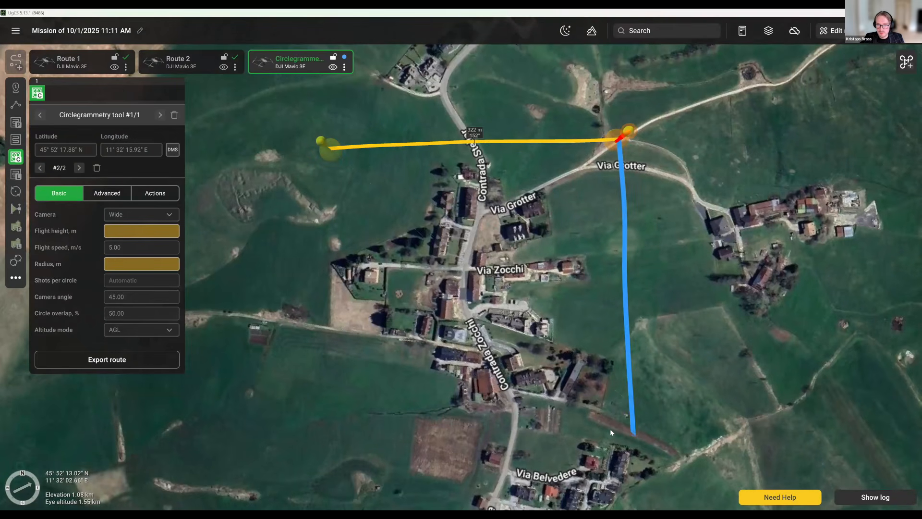
{"action": "left_click", "coordinate": [317, 435]}
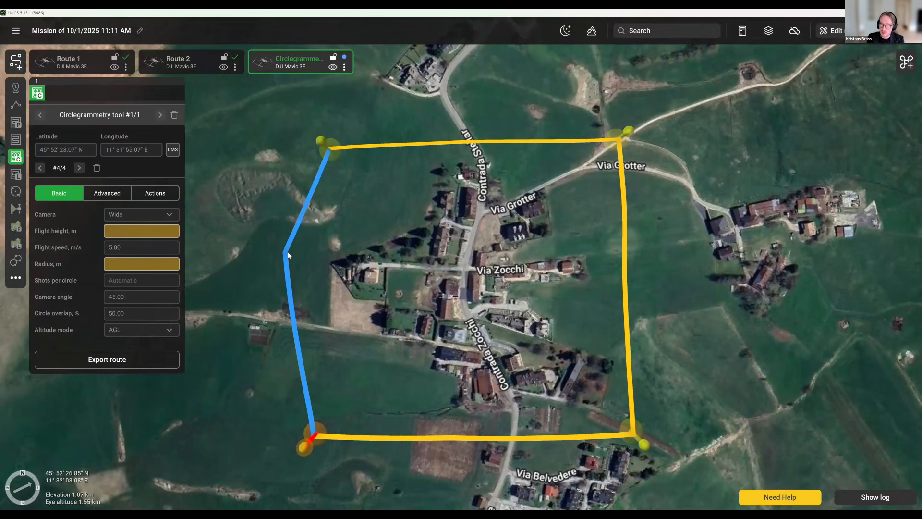
{"action": "right_click", "coordinate": [288, 255]}
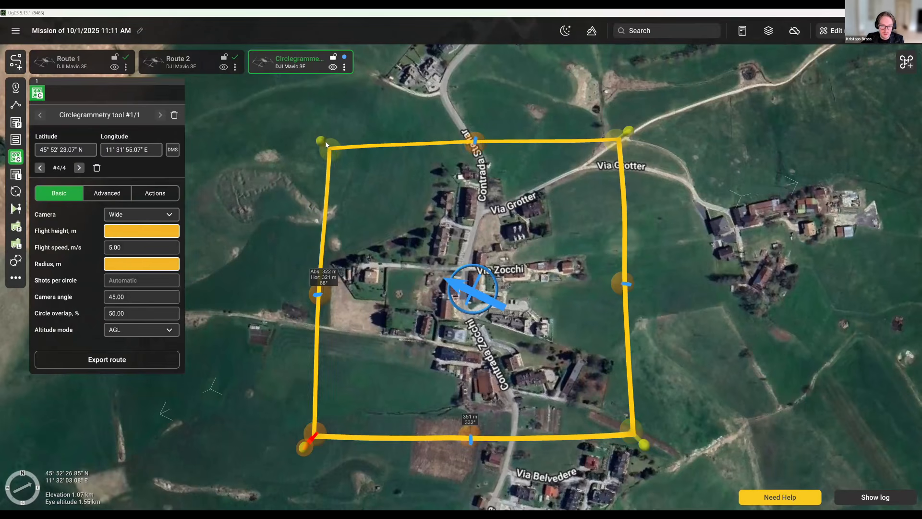
{"action": "left_click_drag", "start_coordinate": [323, 151], "coordinate": [320, 149]}
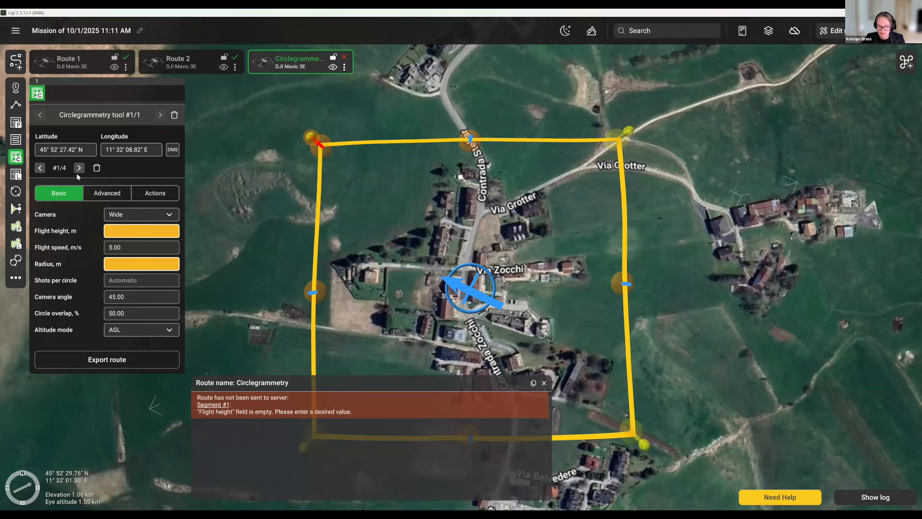
Step: Set the Circlegrammetry segment's flight height to 35 m and circle radius to 30 m
{"action": "left_click", "coordinate": [141, 228]}
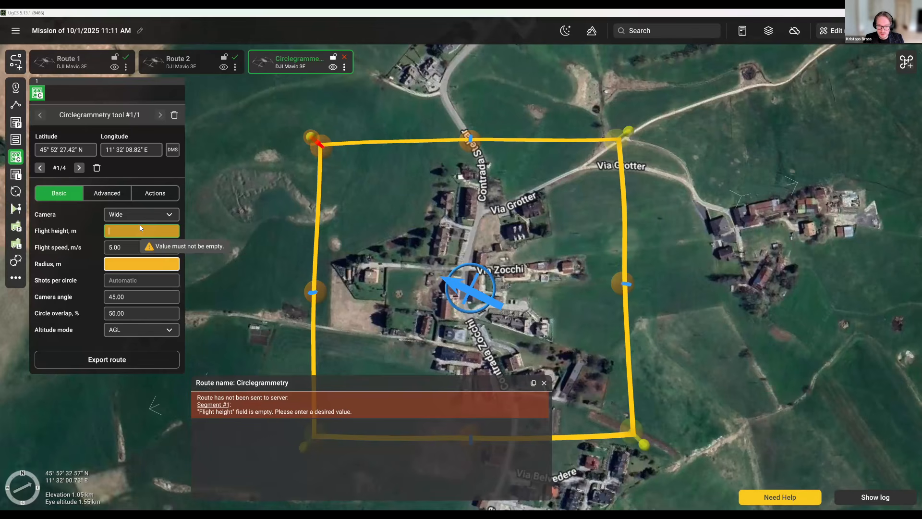
{"action": "type", "text": "35"}
{"action": "key", "text": "Return"}
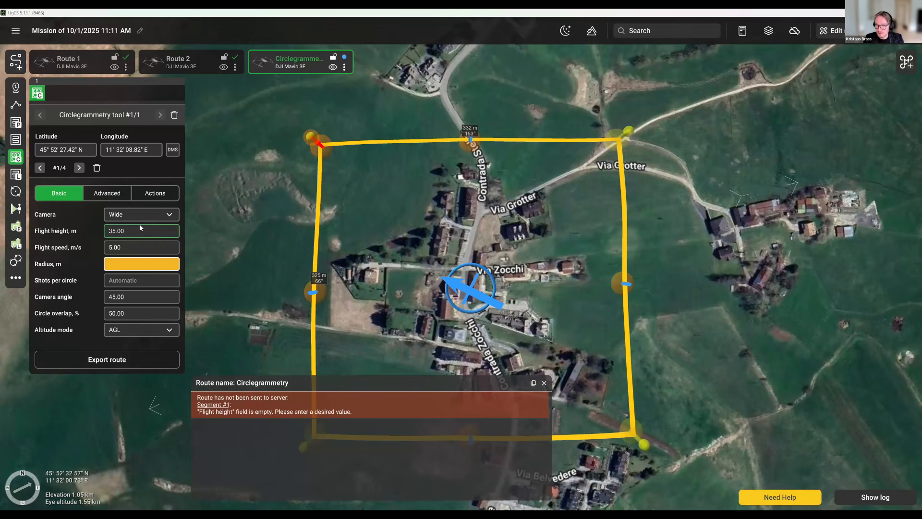
{"action": "left_click", "coordinate": [131, 246]}
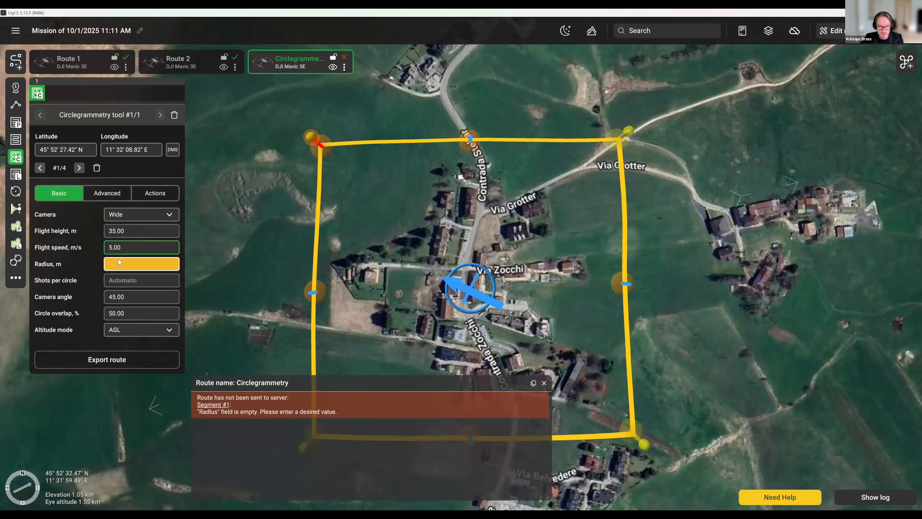
{"action": "left_click", "coordinate": [129, 265]}
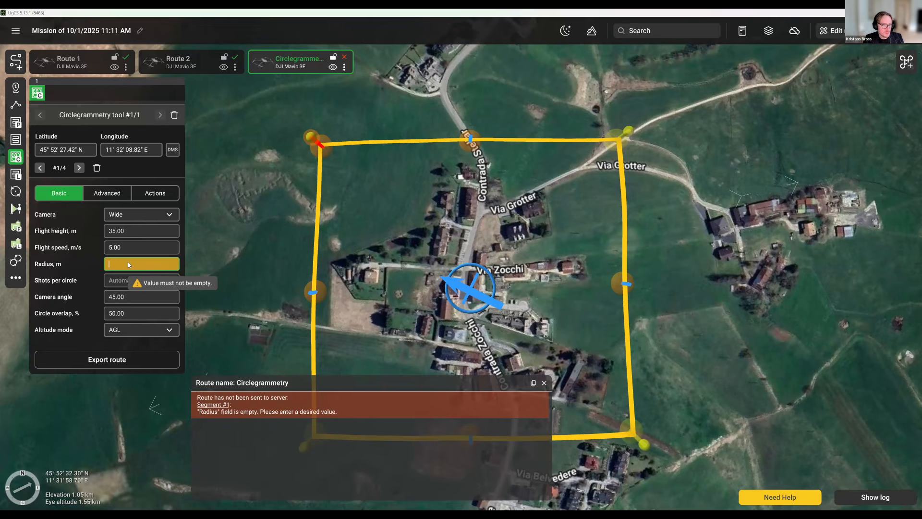
{"action": "type", "text": "30"}
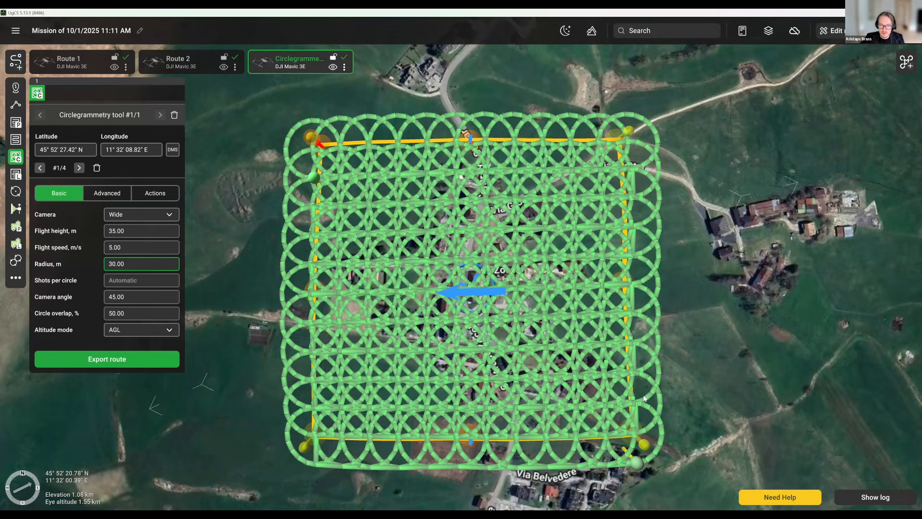
Step: Set the circle overlap of the Circlegrammetry segment to 25%
{"action": "right_click_drag", "start_coordinate": [698, 344], "coordinate": [653, 383]}
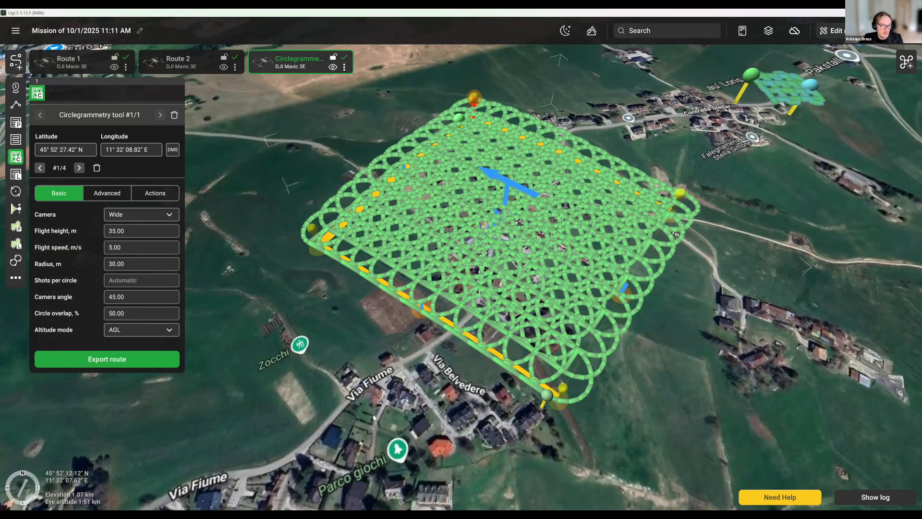
{"action": "left_click", "coordinate": [147, 312]}
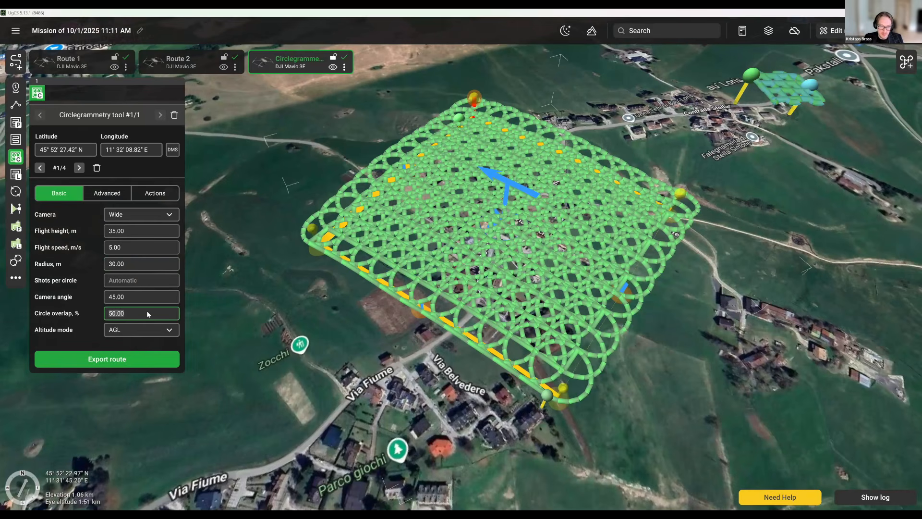
{"action": "type", "text": "25"}
{"action": "key", "text": "Return"}
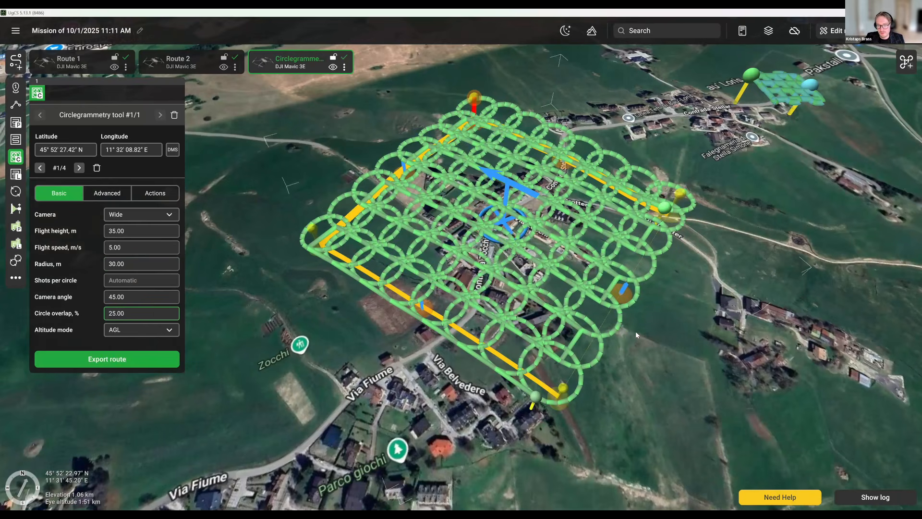
Step: Examine the overlapping circles up close near Via Belvedere and open the Circlegrammetry route's calculation report
{"action": "right_click_drag", "start_coordinate": [658, 367], "coordinate": [635, 440]}
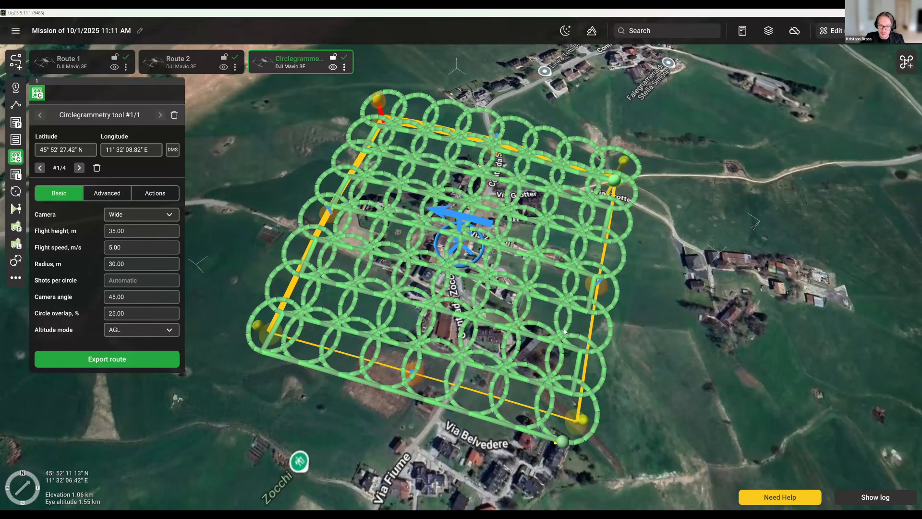
{"action": "scroll", "coordinate": [542, 324], "scroll_direction": "up", "scroll_amount": 3}
{"action": "right_click_drag", "start_coordinate": [586, 341], "coordinate": [584, 331]}
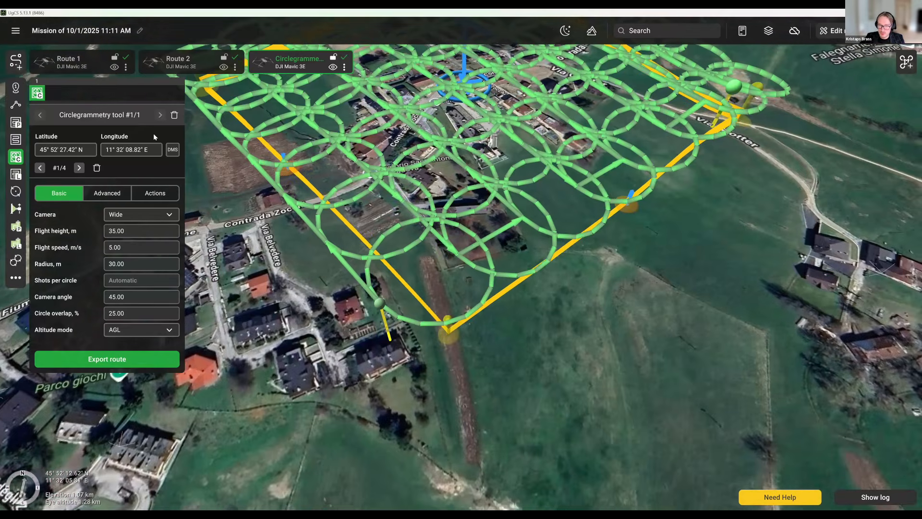
{"action": "left_click", "coordinate": [345, 59]}
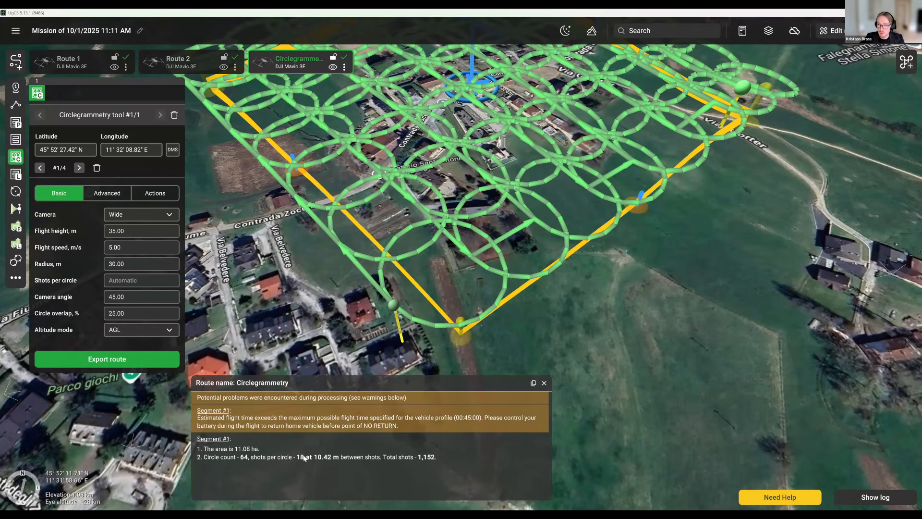
Step: Try 10 shots per circle for the Circlegrammetry segment and return the setting to Automatic
{"action": "left_click", "coordinate": [138, 283]}
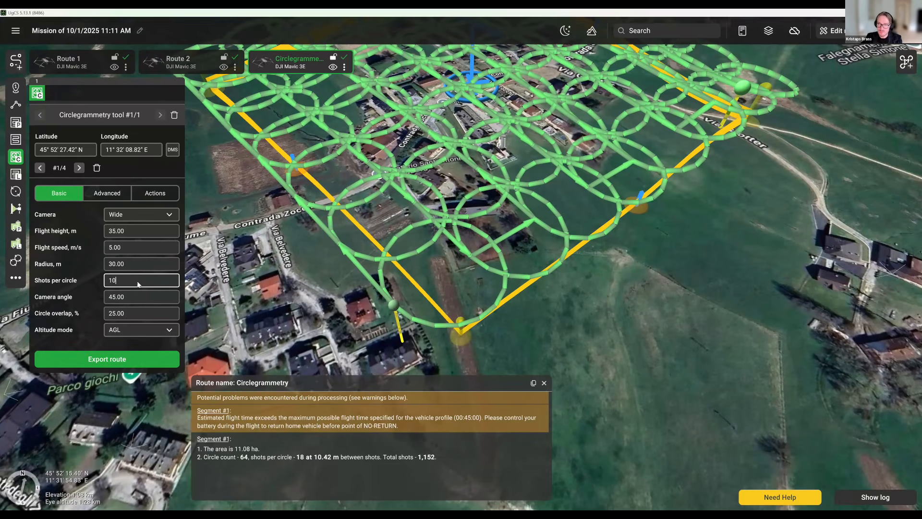
{"action": "key", "text": "Return"}
{"action": "left_click", "coordinate": [122, 280]}
{"action": "double_click", "coordinate": [123, 281]}
{"action": "key", "text": "BackSpace"}
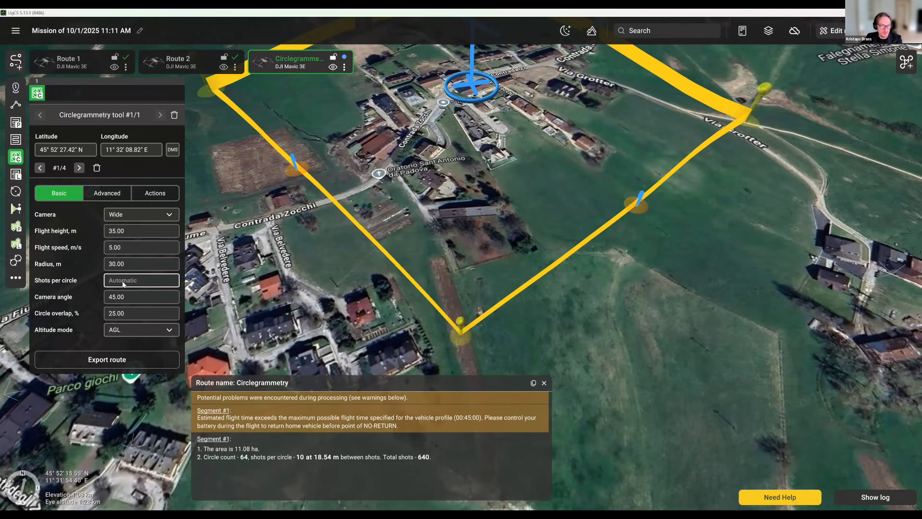
{"action": "left_click", "coordinate": [383, 303]}
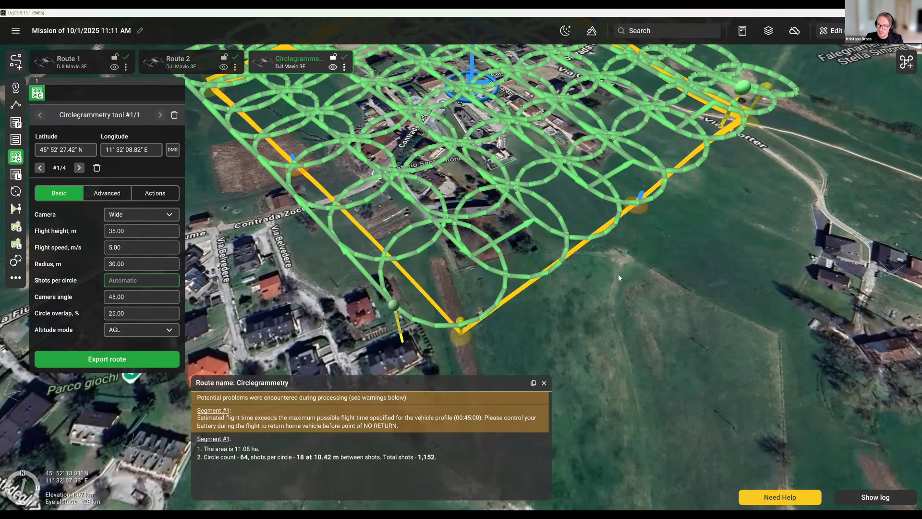
{"action": "left_click", "coordinate": [141, 252]}
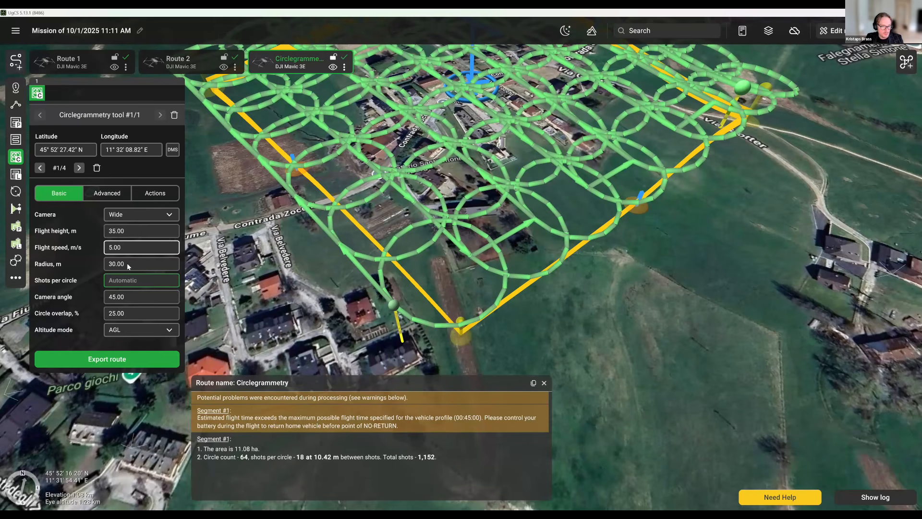
{"action": "left_click", "coordinate": [128, 263]}
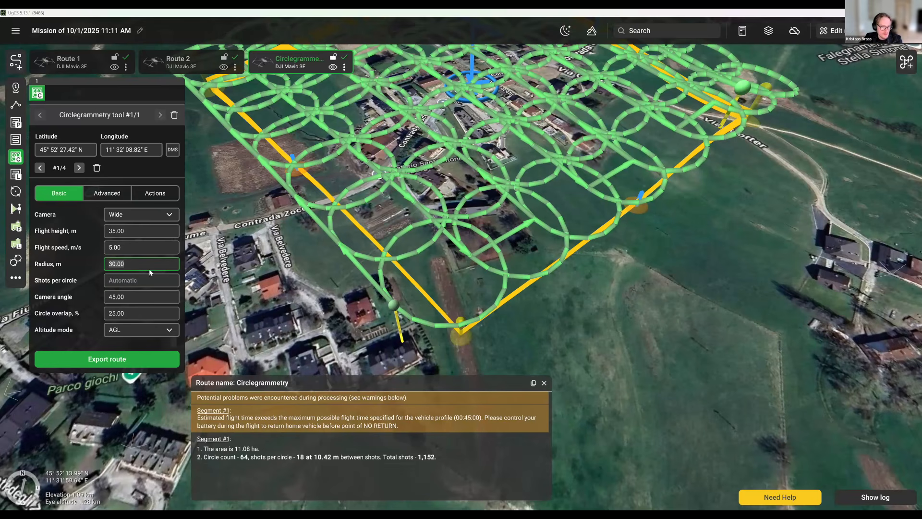
{"action": "type", "text": "30"}
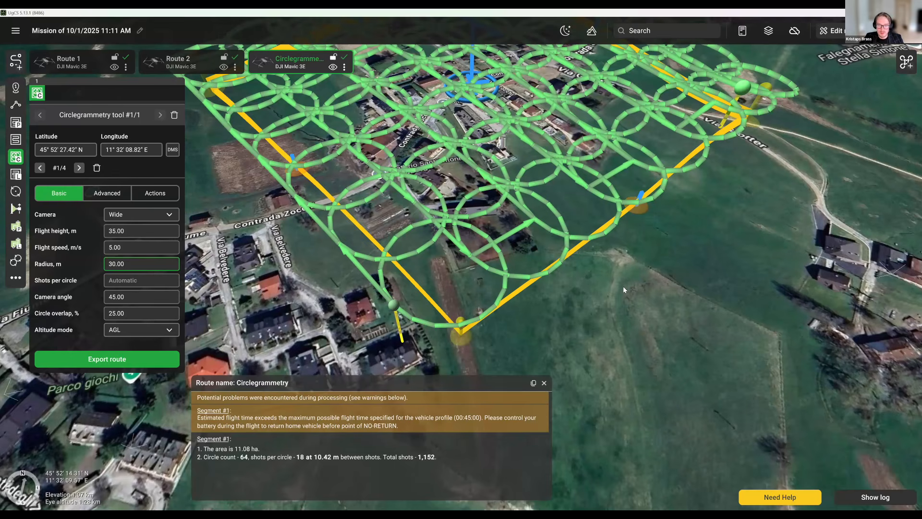
Step: Examine the complete circle pattern over Contrada Zocchi at an angle and from directly above, with the route report closed
{"action": "left_click_drag", "start_coordinate": [623, 285], "coordinate": [594, 315]}
{"action": "scroll", "coordinate": [586, 342], "scroll_direction": "down", "scroll_amount": 3}
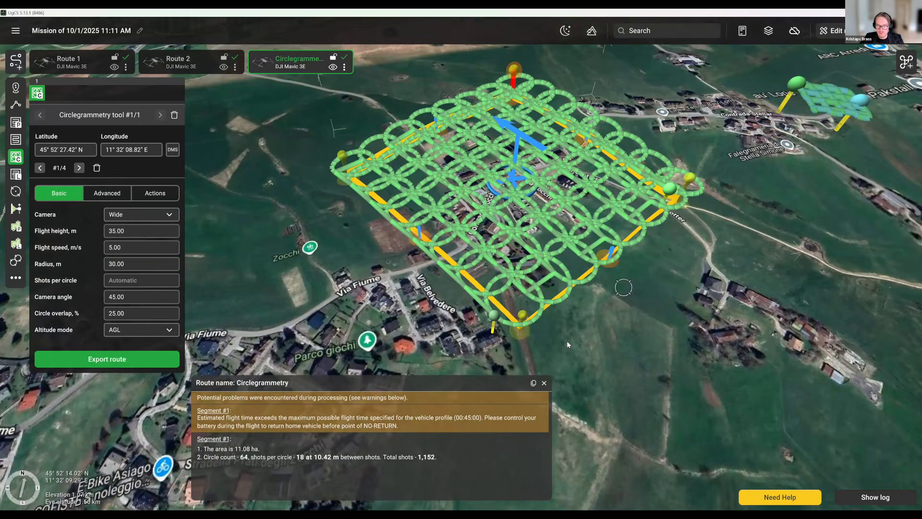
{"action": "middle_click_drag", "start_coordinate": [567, 341], "coordinate": [567, 341]}
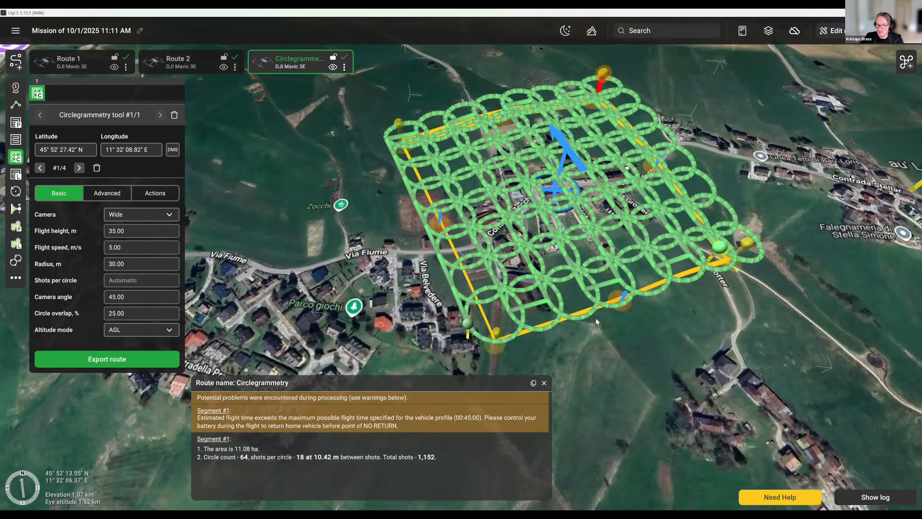
{"action": "scroll", "coordinate": [387, 211], "scroll_direction": "up", "scroll_amount": 2}
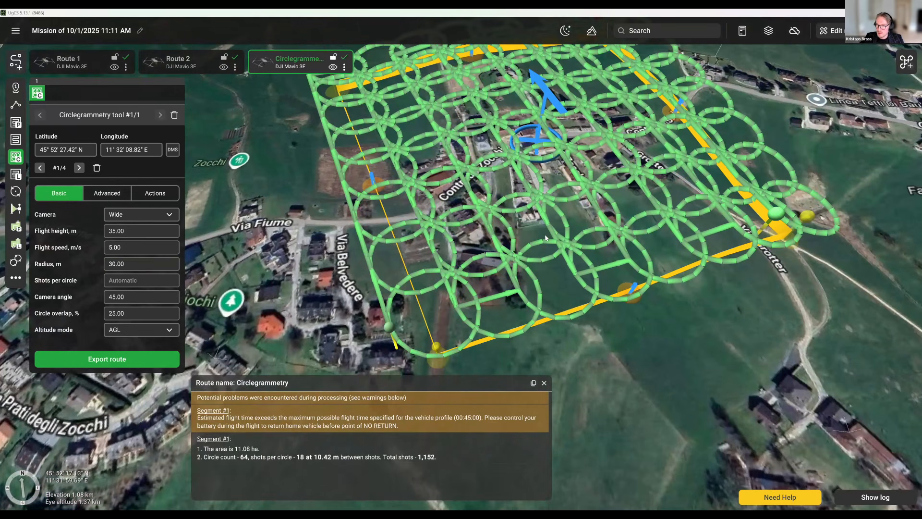
{"action": "left_click", "coordinate": [545, 383]}
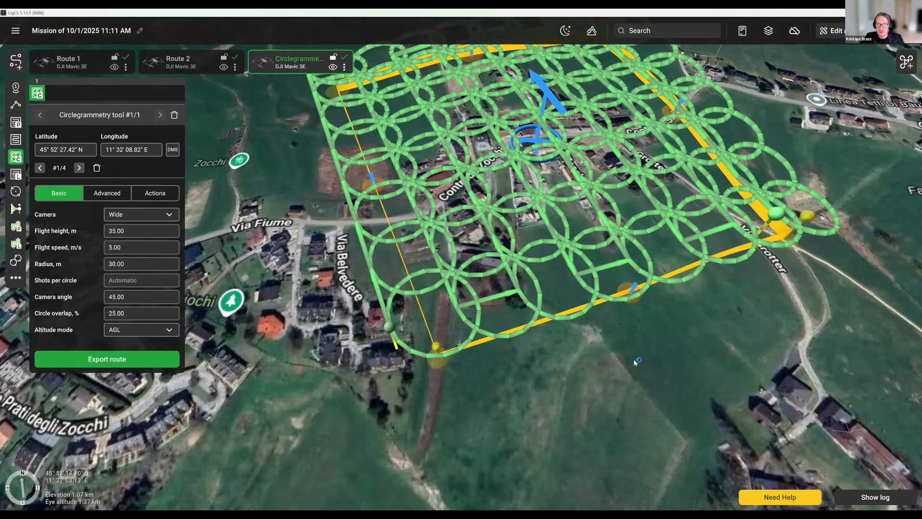
{"action": "scroll", "coordinate": [616, 364], "scroll_direction": "down", "scroll_amount": 2}
{"action": "scroll", "coordinate": [539, 397], "scroll_direction": "down", "scroll_amount": 2}
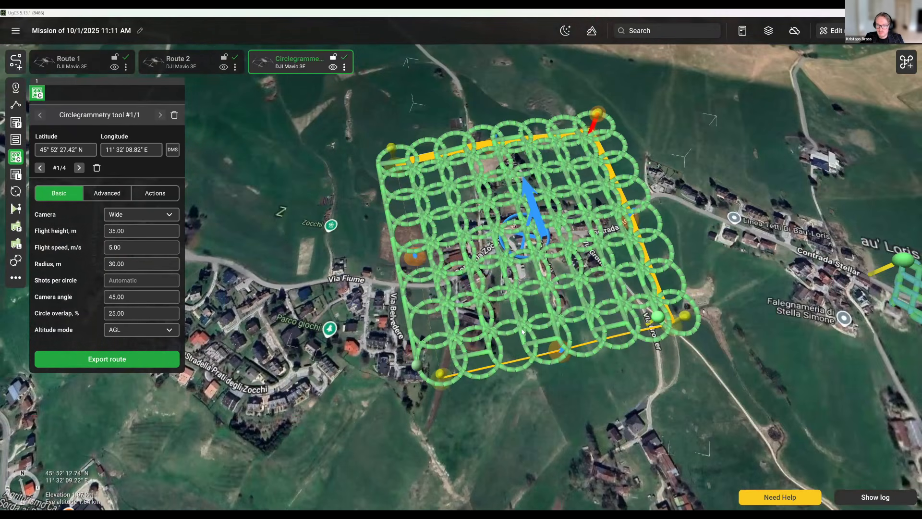
{"action": "middle_click_drag", "start_coordinate": [519, 457], "coordinate": [509, 477]}
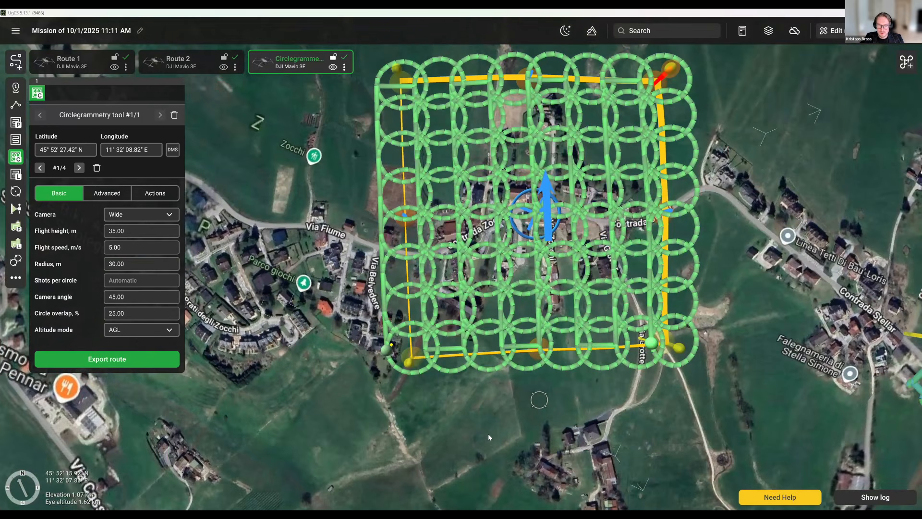
{"action": "left_click_drag", "start_coordinate": [518, 186], "coordinate": [475, 272]}
{"action": "middle_click_drag", "start_coordinate": [476, 272], "coordinate": [534, 262]}
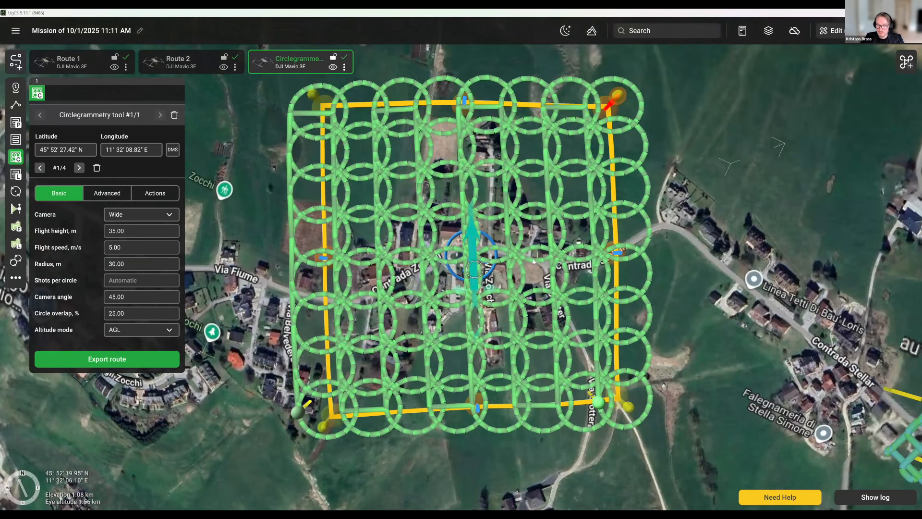
Step: Create a new route from scratch named Route 3 for the DJI Mavic 3E
{"action": "scroll", "coordinate": [691, 267], "scroll_direction": "down", "scroll_amount": 1}
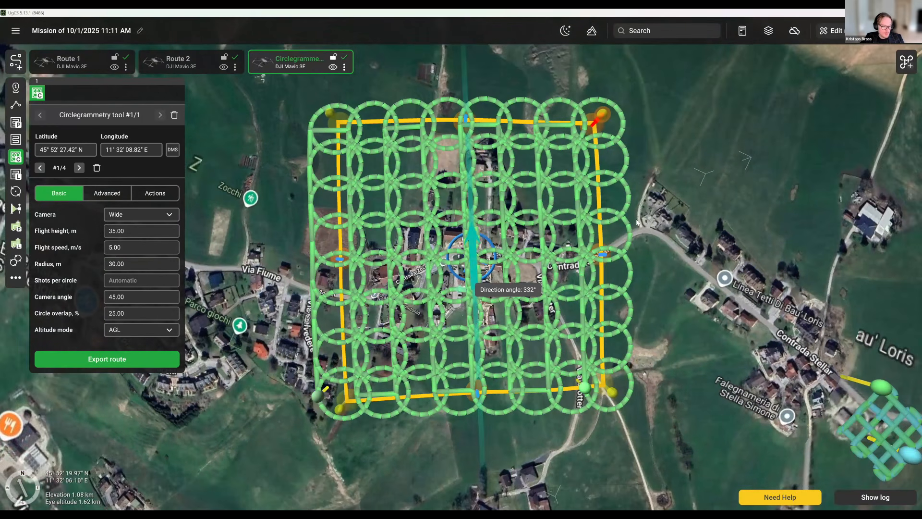
{"action": "middle_click_drag", "start_coordinate": [637, 222], "coordinate": [569, 180]}
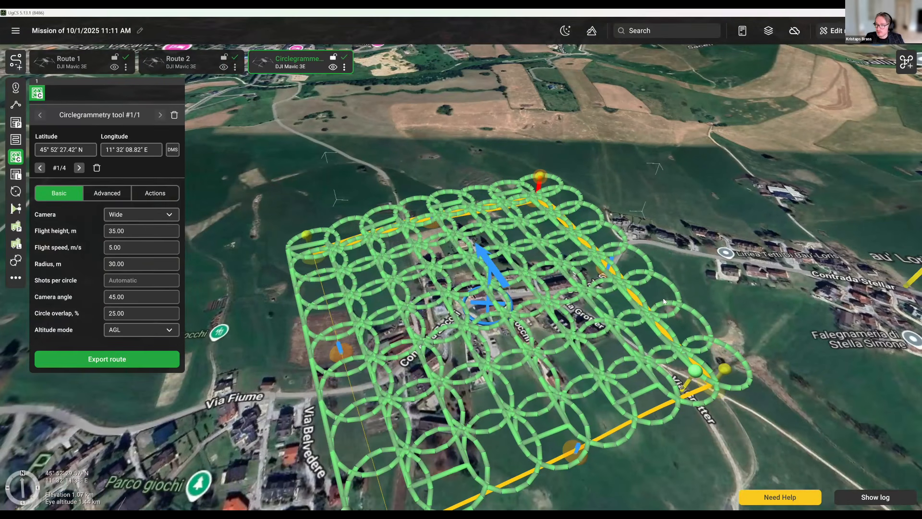
{"action": "scroll", "coordinate": [664, 302], "scroll_direction": "down", "scroll_amount": 3}
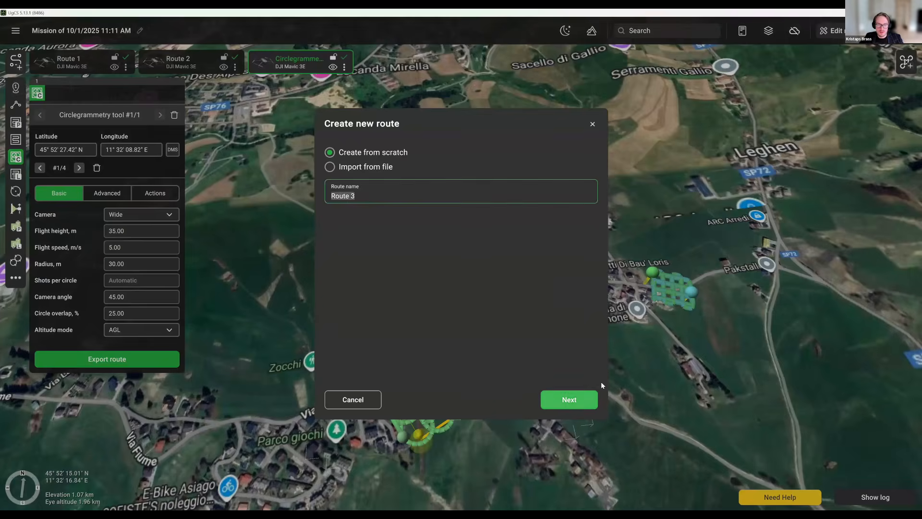
{"action": "left_click", "coordinate": [569, 399]}
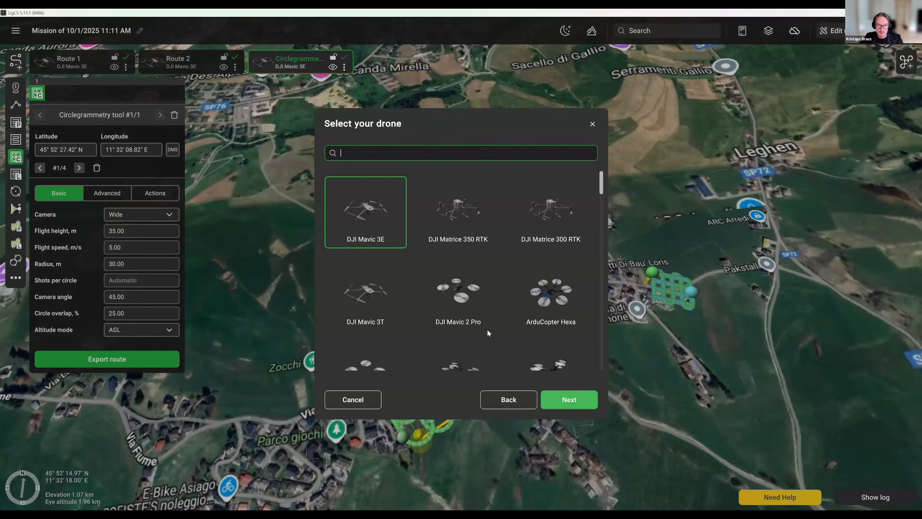
{"action": "left_click", "coordinate": [569, 399]}
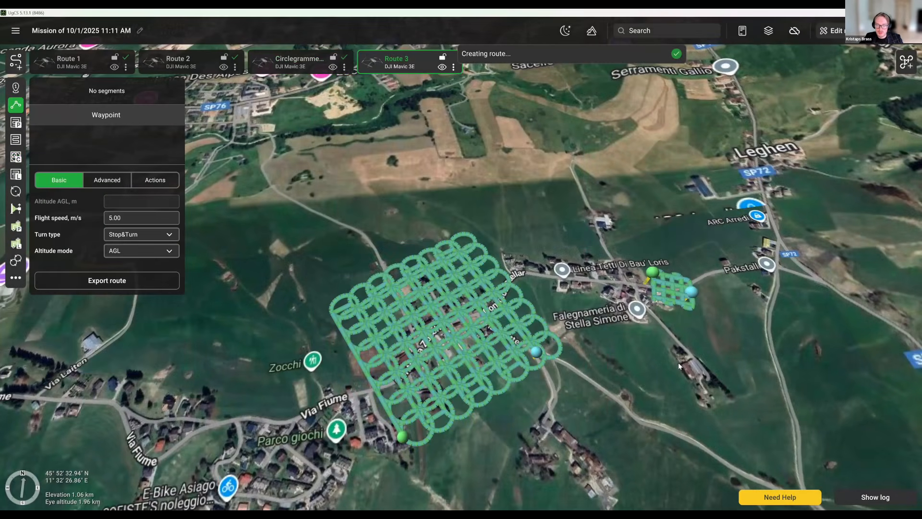
Step: Draw a Vertical scan line in Route 3 along Contrada Stellar, running past the street side of the two adjoining red-roofed houses
{"action": "left_click_drag", "start_coordinate": [712, 383], "coordinate": [675, 389]}
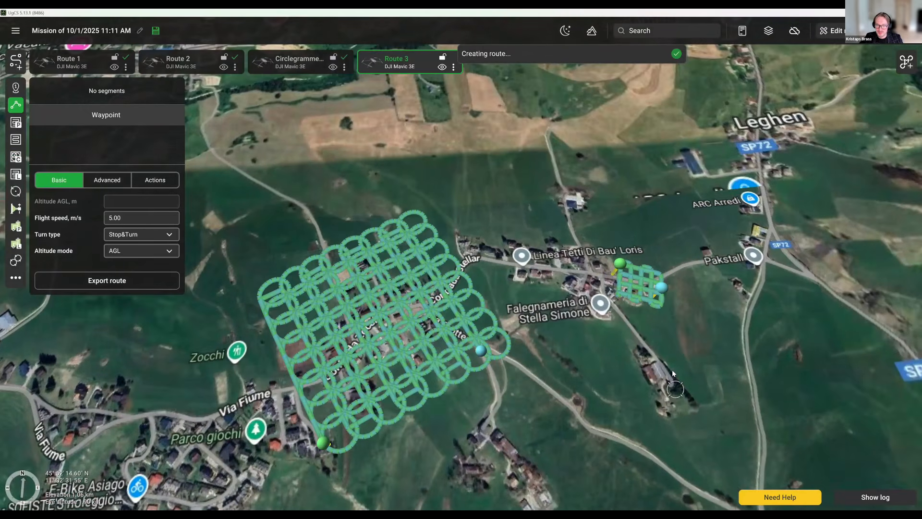
{"action": "scroll", "coordinate": [673, 370], "scroll_direction": "up", "scroll_amount": 3}
{"action": "scroll", "coordinate": [665, 321], "scroll_direction": "up", "scroll_amount": 2}
{"action": "right_click_drag", "start_coordinate": [663, 319], "coordinate": [371, 344]}
{"action": "left_click_drag", "start_coordinate": [709, 149], "coordinate": [579, 245]}
{"action": "scroll", "coordinate": [592, 240], "scroll_direction": "down", "scroll_amount": 2}
{"action": "left_click_drag", "start_coordinate": [456, 321], "coordinate": [269, 366]}
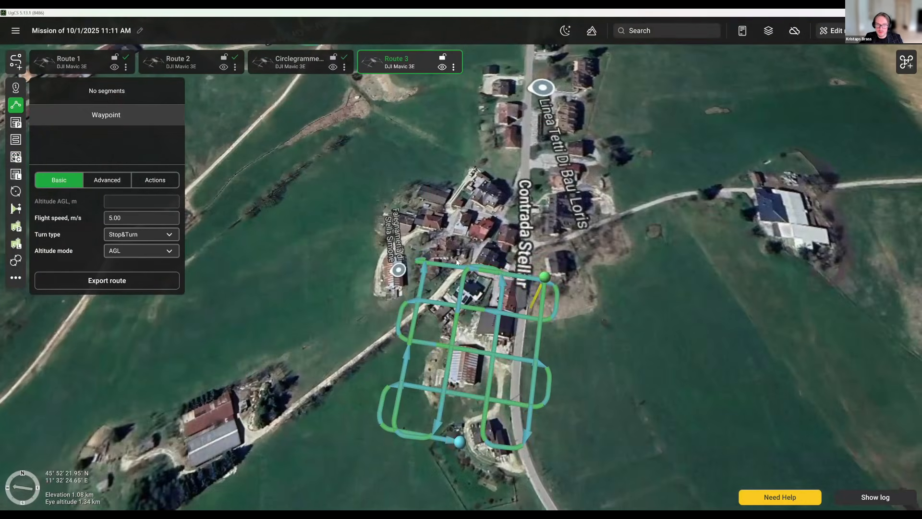
{"action": "left_click_drag", "start_coordinate": [485, 170], "coordinate": [331, 306]}
{"action": "left_click_drag", "start_coordinate": [332, 261], "coordinate": [320, 318]}
{"action": "scroll", "coordinate": [321, 321], "scroll_direction": "up", "scroll_amount": 2}
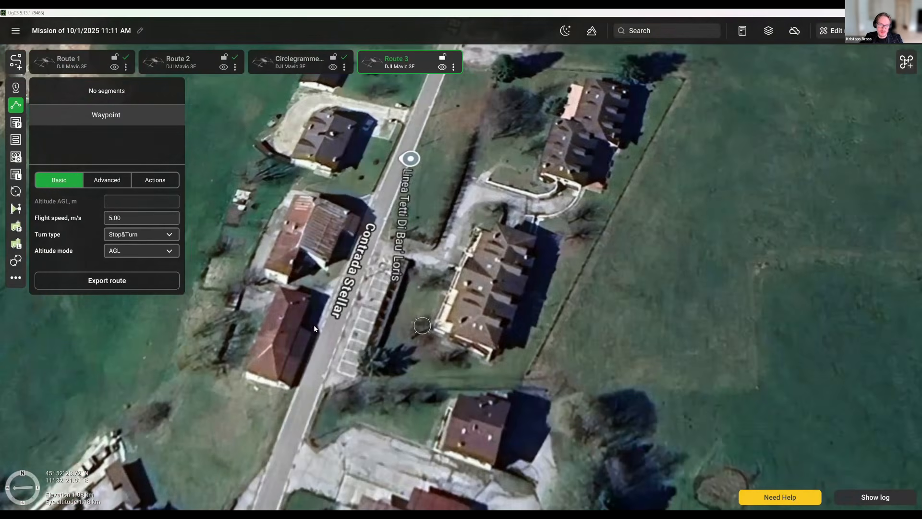
{"action": "right_click_drag", "start_coordinate": [367, 279], "coordinate": [372, 263]}
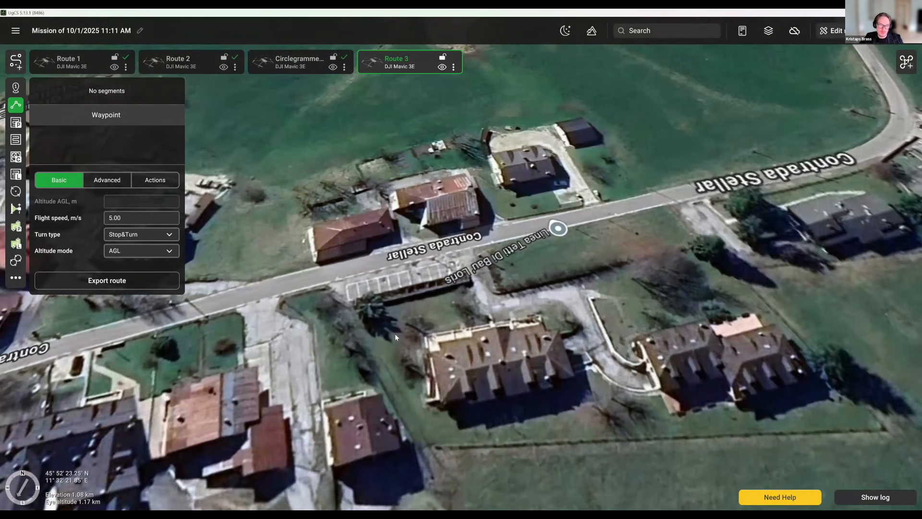
{"action": "left_click_drag", "start_coordinate": [363, 246], "coordinate": [401, 338]}
{"action": "right_click_drag", "start_coordinate": [403, 341], "coordinate": [366, 340]}
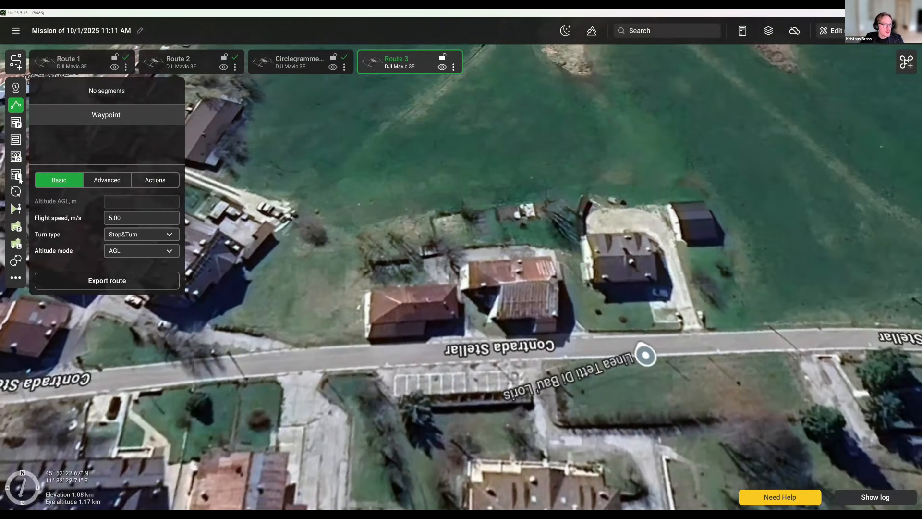
{"action": "left_click", "coordinate": [16, 209]}
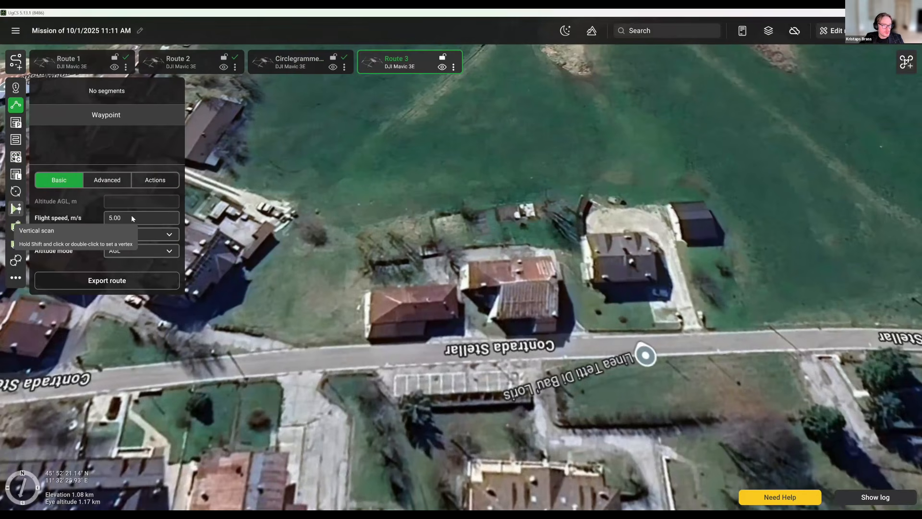
{"action": "left_click", "coordinate": [364, 355], "text": "shift"}
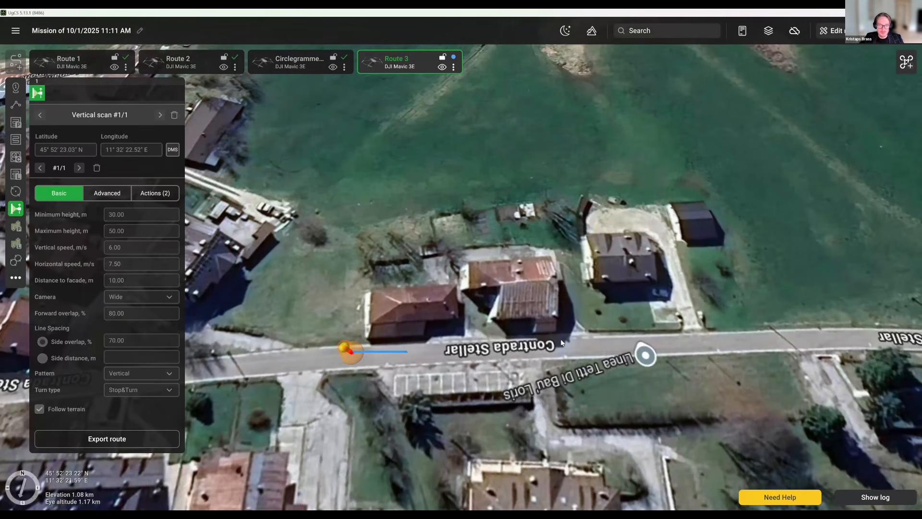
{"action": "left_click", "coordinate": [583, 344], "text": "shift"}
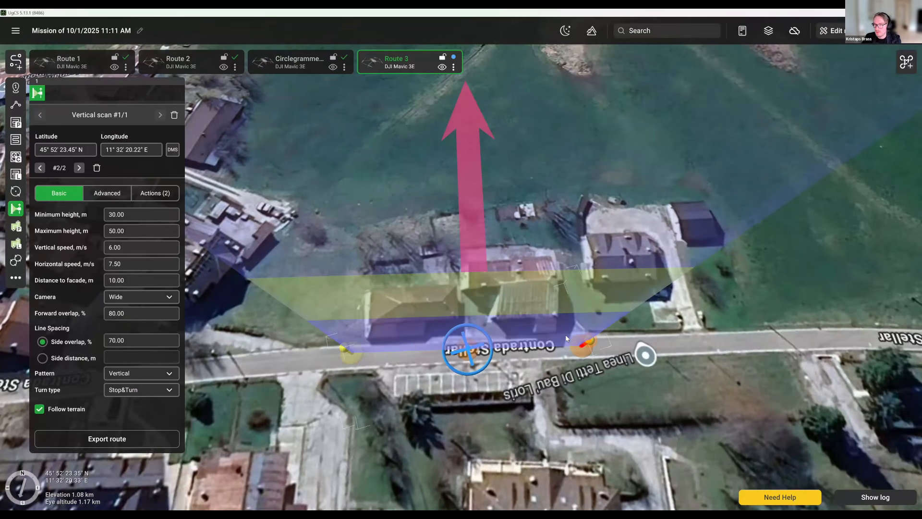
Step: Extend the vertical scan with a third vertex so it wraps around the side of the second house, and adjust the corner between the houses
{"action": "left_click_drag", "start_coordinate": [588, 349], "coordinate": [675, 322]}
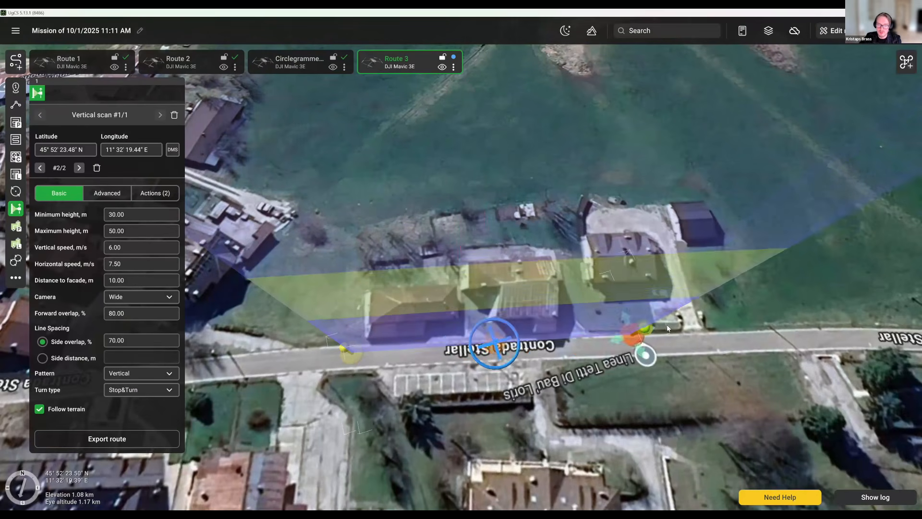
{"action": "left_click_drag", "start_coordinate": [512, 339], "coordinate": [587, 346]}
{"action": "left_click_drag", "start_coordinate": [675, 268], "coordinate": [576, 225]}
{"action": "left_click_drag", "start_coordinate": [590, 344], "coordinate": [620, 342]}
{"action": "left_click_drag", "start_coordinate": [574, 231], "coordinate": [587, 227]}
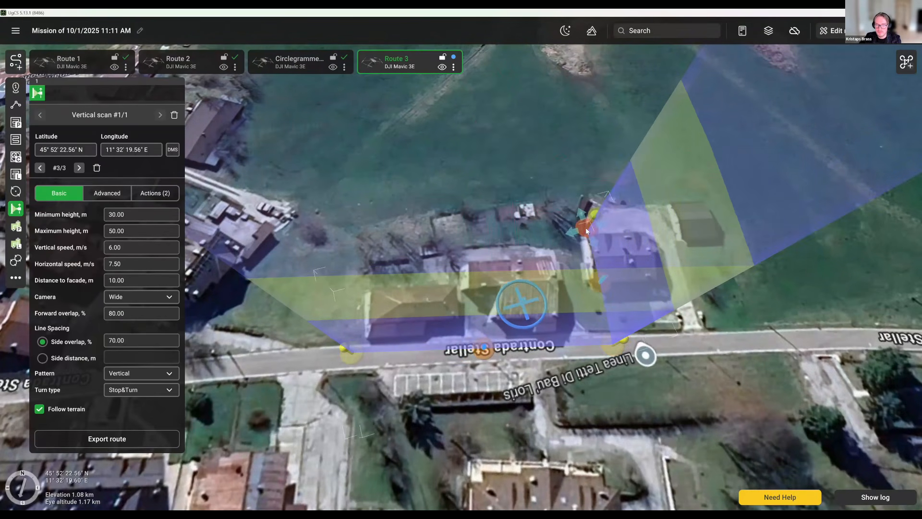
{"action": "left_click_drag", "start_coordinate": [617, 343], "coordinate": [585, 345]}
{"action": "left_click_drag", "start_coordinate": [583, 225], "coordinate": [560, 235]}
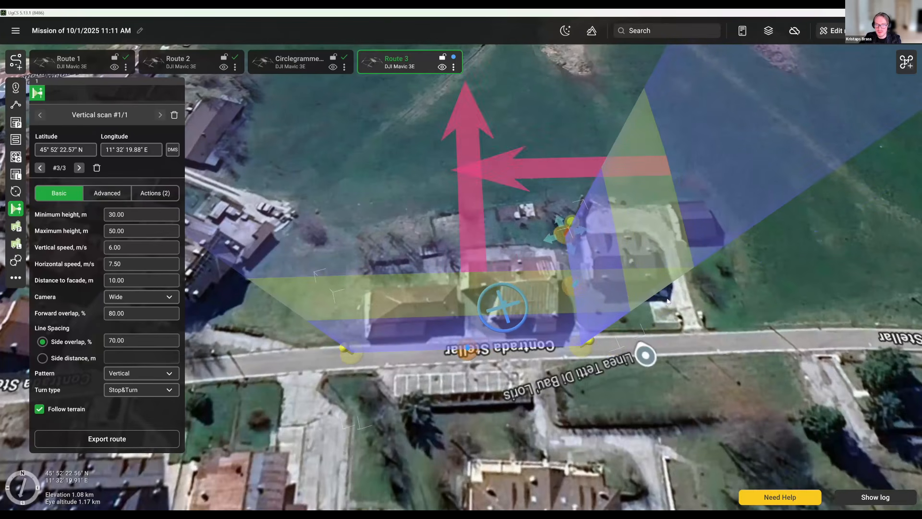
Step: Set the vertical scan's minimum height to 5 m and maximum height to 30 m
{"action": "middle_click_drag", "start_coordinate": [672, 298], "coordinate": [699, 320]}
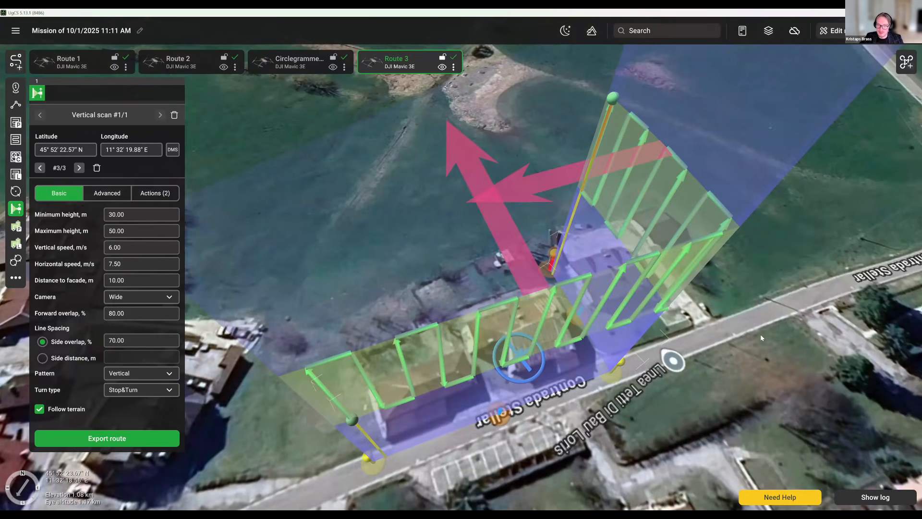
{"action": "scroll", "coordinate": [760, 334], "scroll_direction": "down", "scroll_amount": 3}
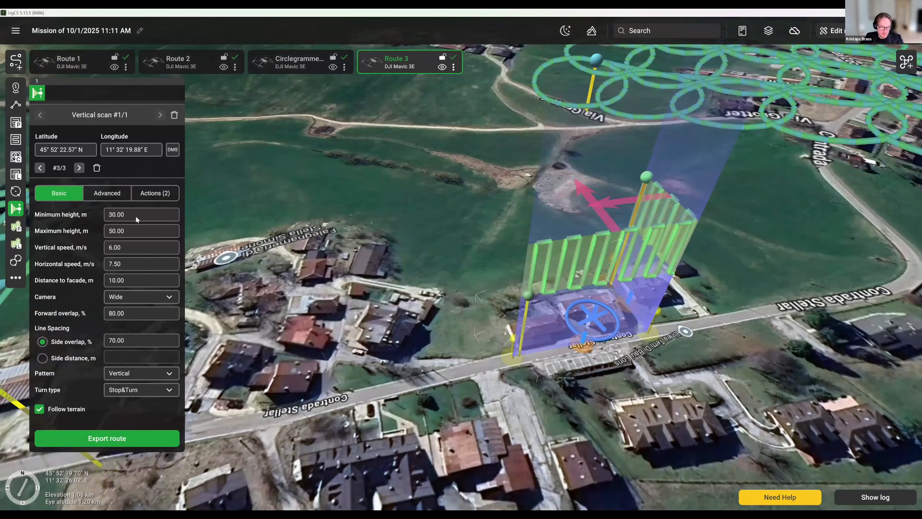
{"action": "left_click", "coordinate": [137, 218]}
{"action": "type", "text": "5"}
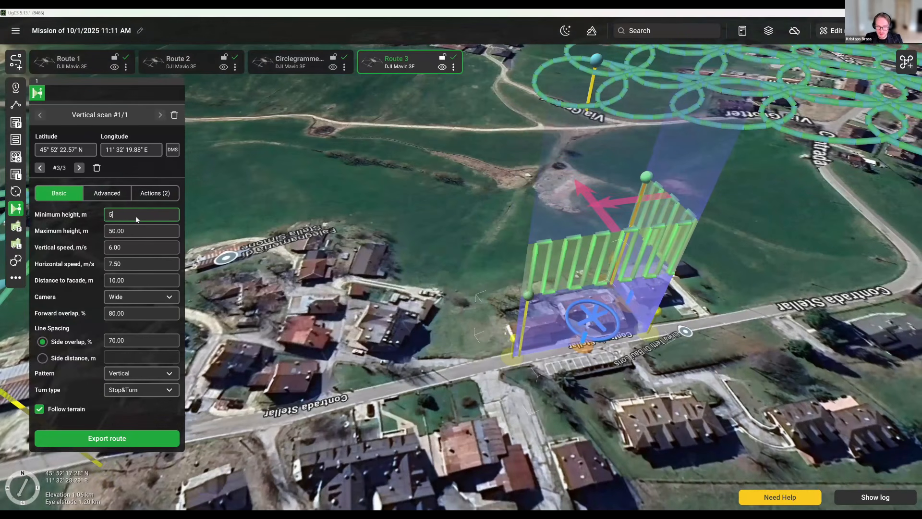
{"action": "key", "text": "Return"}
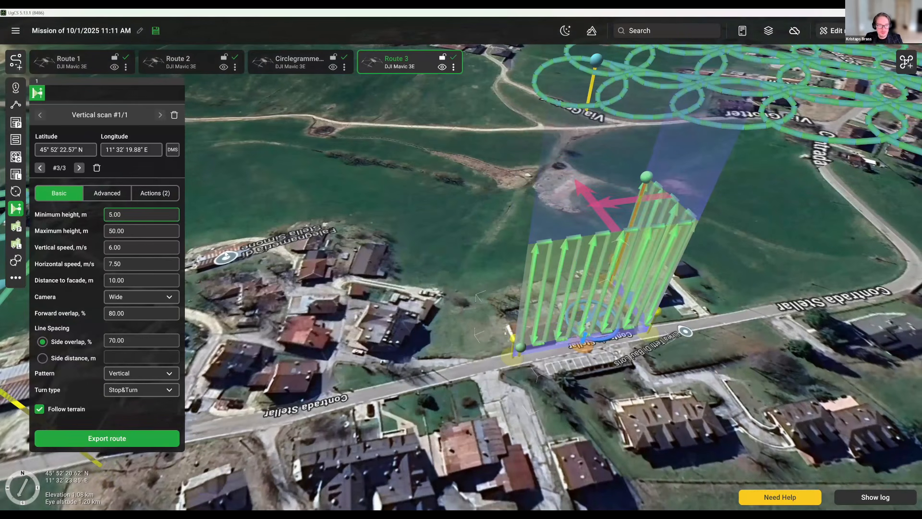
{"action": "left_click", "coordinate": [118, 231]}
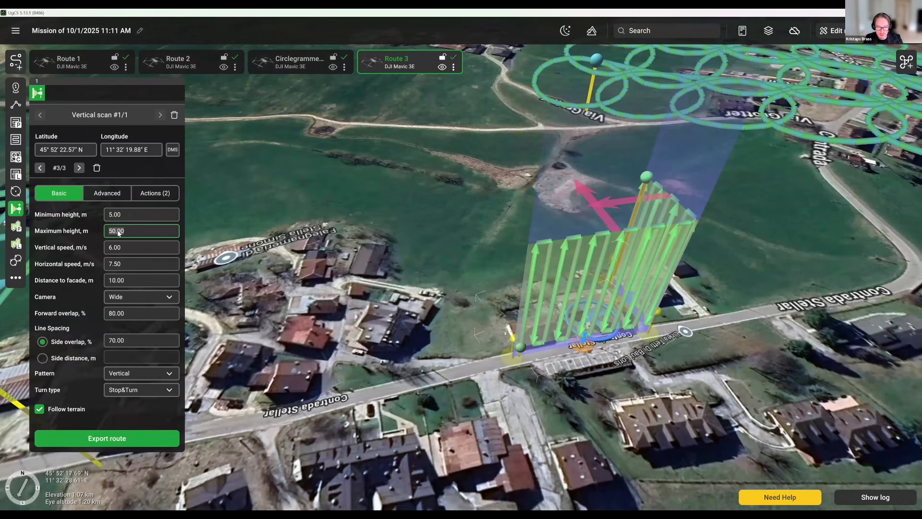
{"action": "type", "text": "30"}
{"action": "key", "text": "Return"}
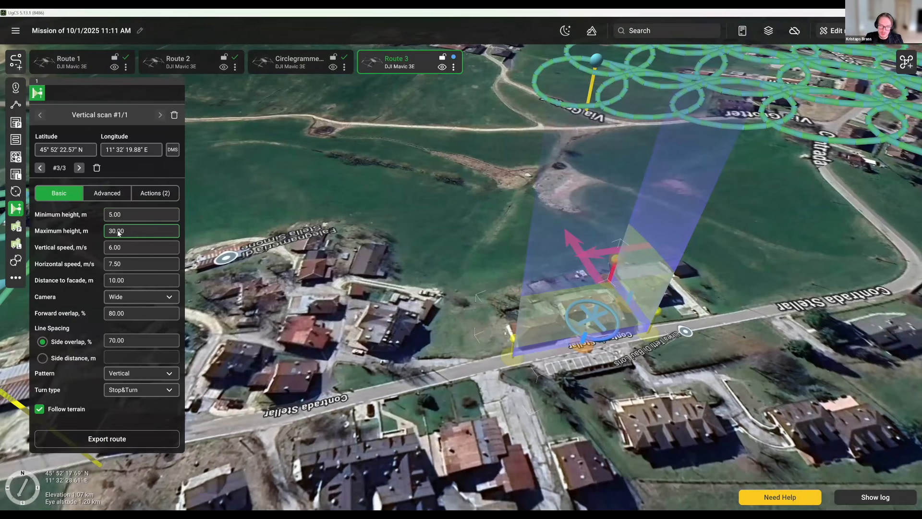
Step: Change the vertical scan's flight pattern to Horizontal
{"action": "scroll", "coordinate": [723, 351], "scroll_direction": "up", "scroll_amount": 3}
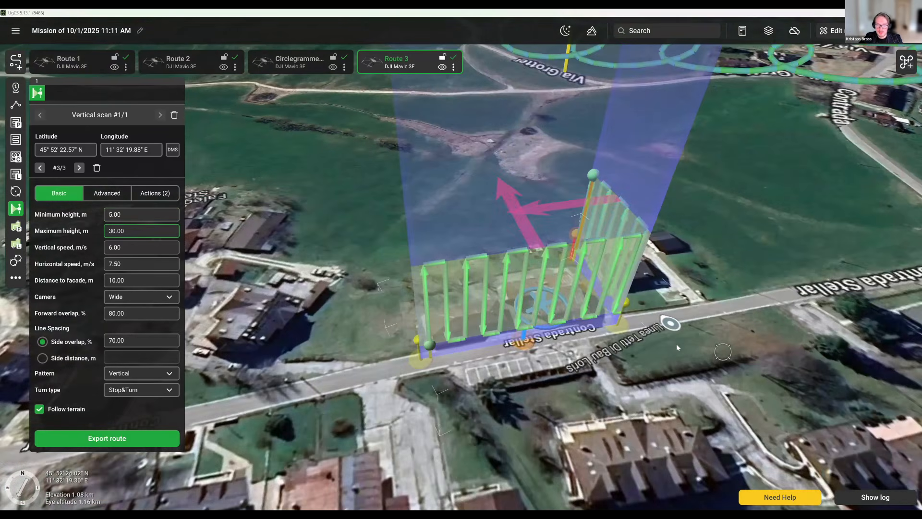
{"action": "right_click_drag", "start_coordinate": [644, 335], "coordinate": [541, 308]}
{"action": "scroll", "coordinate": [541, 307], "scroll_direction": "up", "scroll_amount": 2}
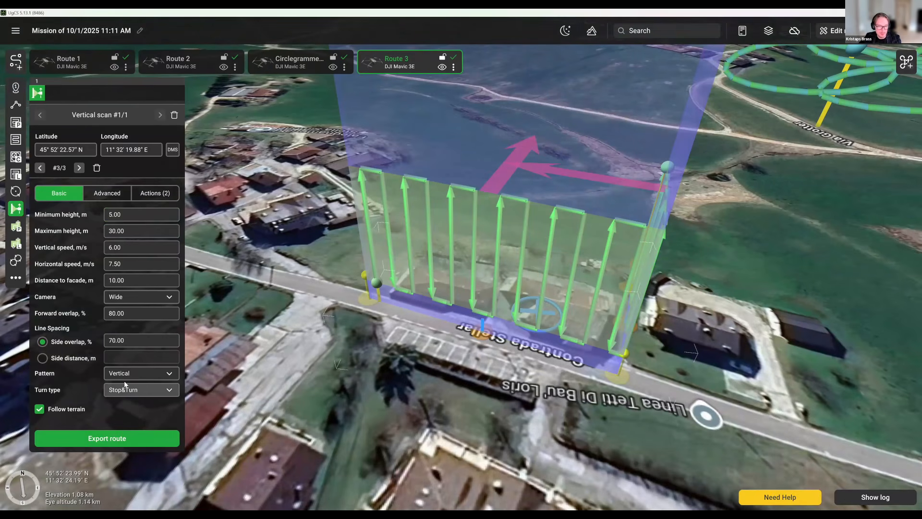
{"action": "right_click_drag", "start_coordinate": [611, 414], "coordinate": [364, 365]}
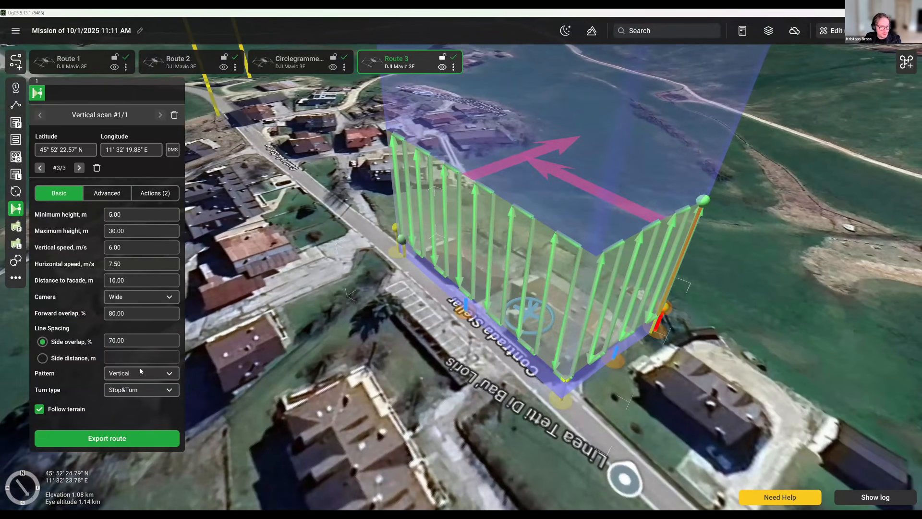
{"action": "left_click", "coordinate": [159, 374]}
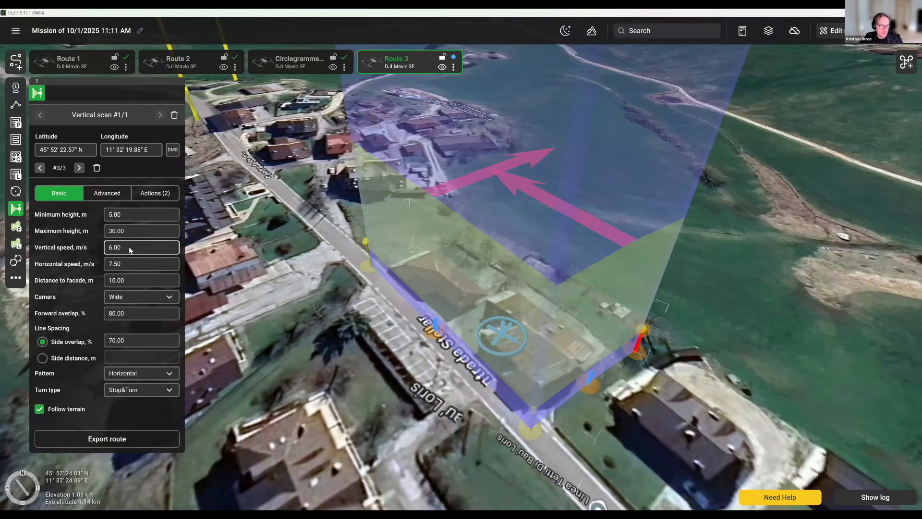
Step: Set the vertical scan's vertical speed to 1 m/s and horizontal speed to 5 m/s
{"action": "left_click", "coordinate": [129, 249]}
{"action": "type", "text": "1"}
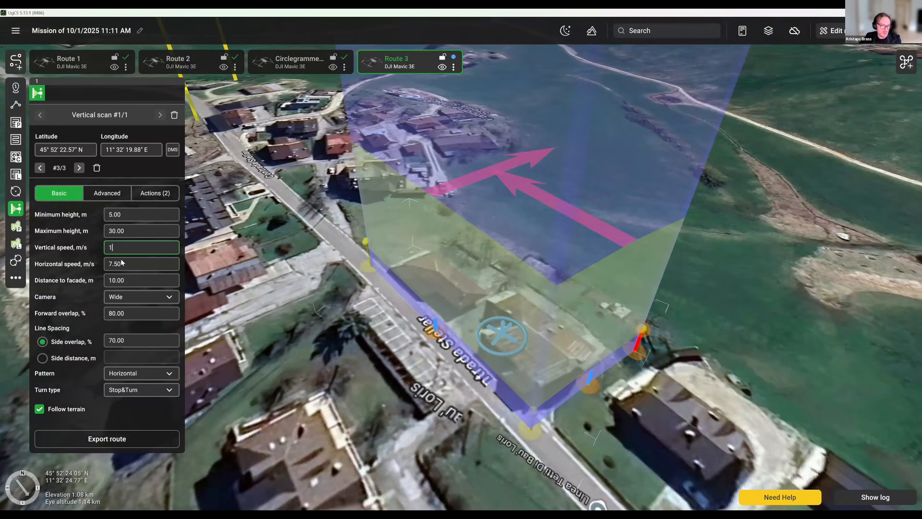
{"action": "left_click", "coordinate": [124, 264]}
{"action": "type", "text": "5"}
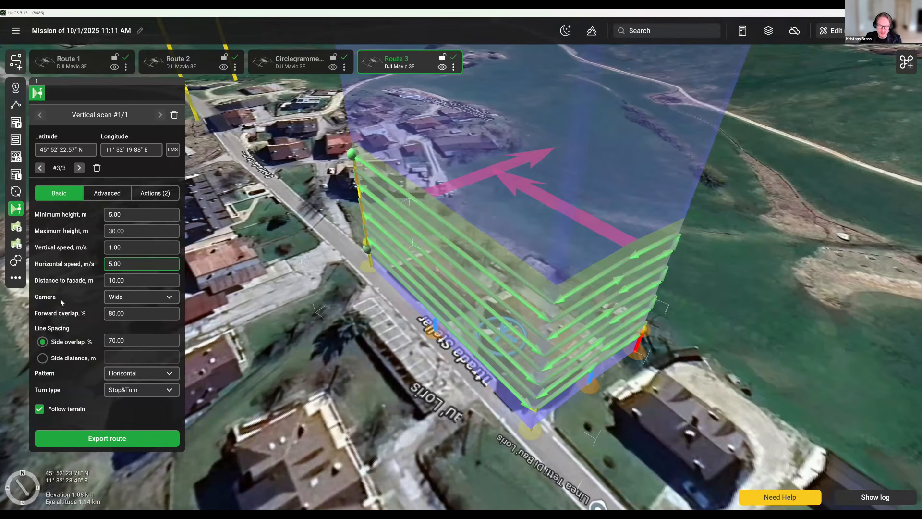
Step: Measure the distance from the first house's street facade to the scan line on Contrada Stellar
{"action": "right_click_drag", "start_coordinate": [366, 342], "coordinate": [612, 334]}
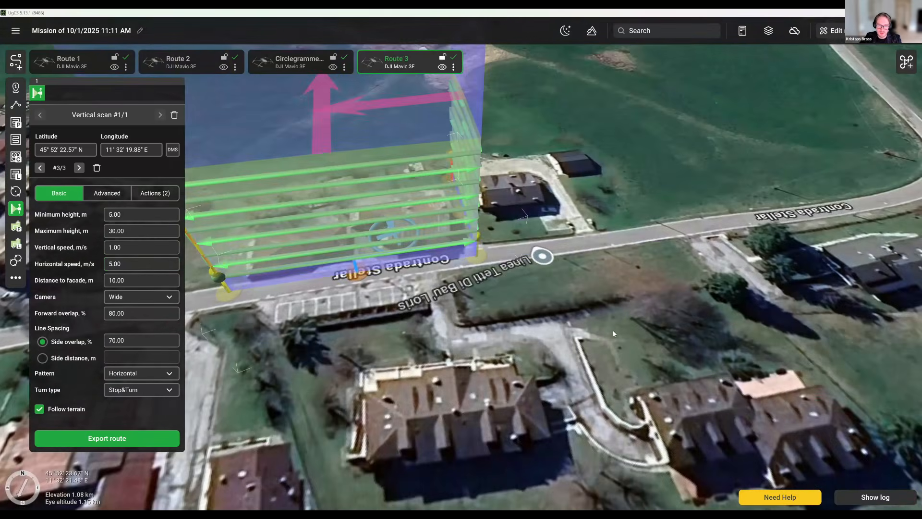
{"action": "right_click_drag", "start_coordinate": [585, 406], "coordinate": [447, 397]}
{"action": "scroll", "coordinate": [512, 328], "scroll_direction": "up", "scroll_amount": 5}
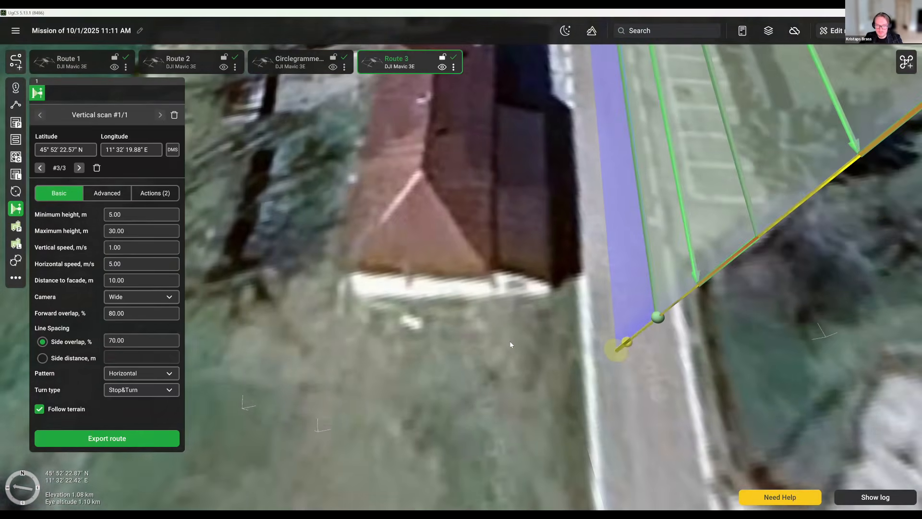
{"action": "left_click", "coordinate": [16, 278]}
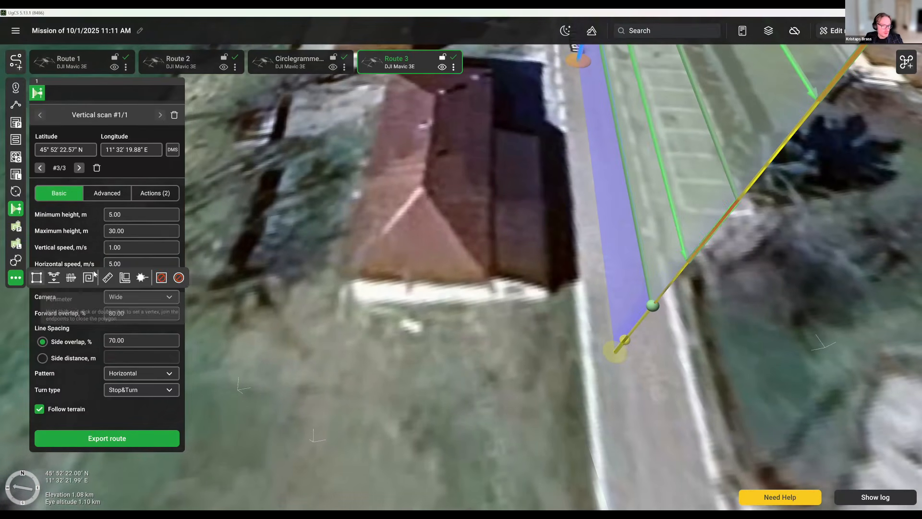
{"action": "left_click", "coordinate": [108, 278]}
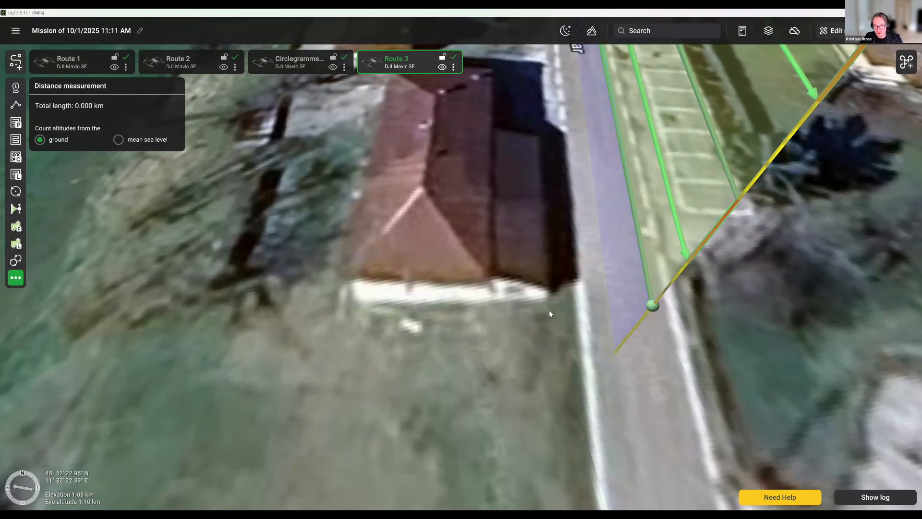
{"action": "left_click", "coordinate": [549, 379]}
{"action": "left_click", "coordinate": [612, 382]}
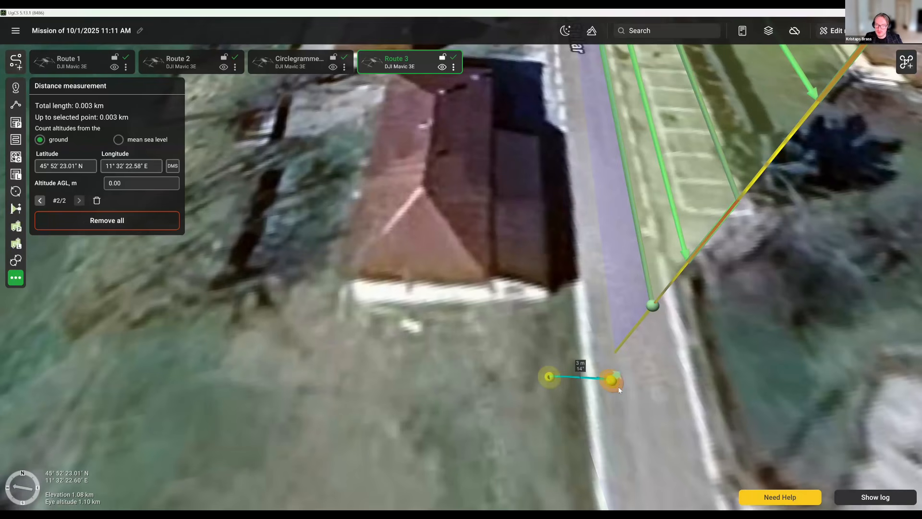
{"action": "scroll", "coordinate": [673, 355], "scroll_direction": "down", "scroll_amount": 3}
{"action": "left_click_drag", "start_coordinate": [638, 371], "coordinate": [661, 378], "text": "shift"}
Step: Move the vertical scan's first vertex across Contrada Stellar, farther from the first house's facade
{"action": "left_click_drag", "start_coordinate": [542, 348], "coordinate": [388, 354]}
{"action": "left_click", "coordinate": [486, 356]}
{"action": "left_click_drag", "start_coordinate": [487, 357], "coordinate": [510, 360]}
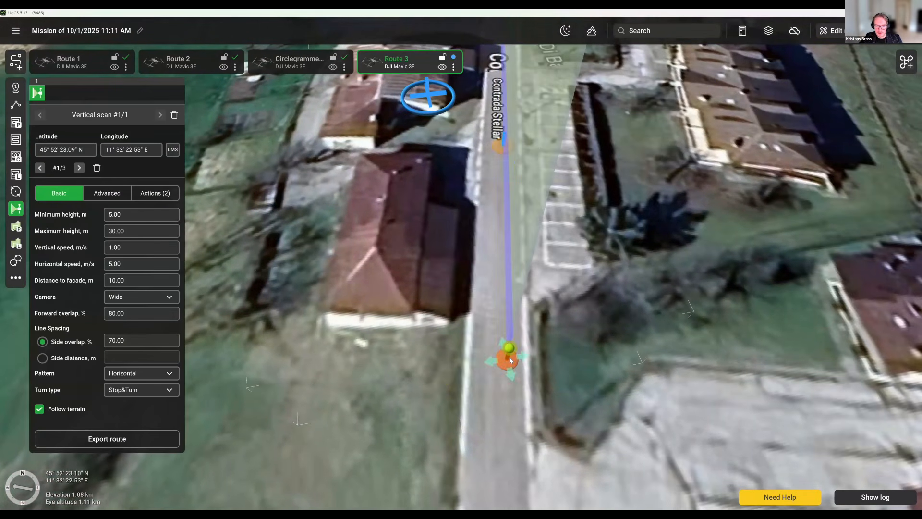
{"action": "left_click_drag", "start_coordinate": [680, 153], "coordinate": [588, 213]}
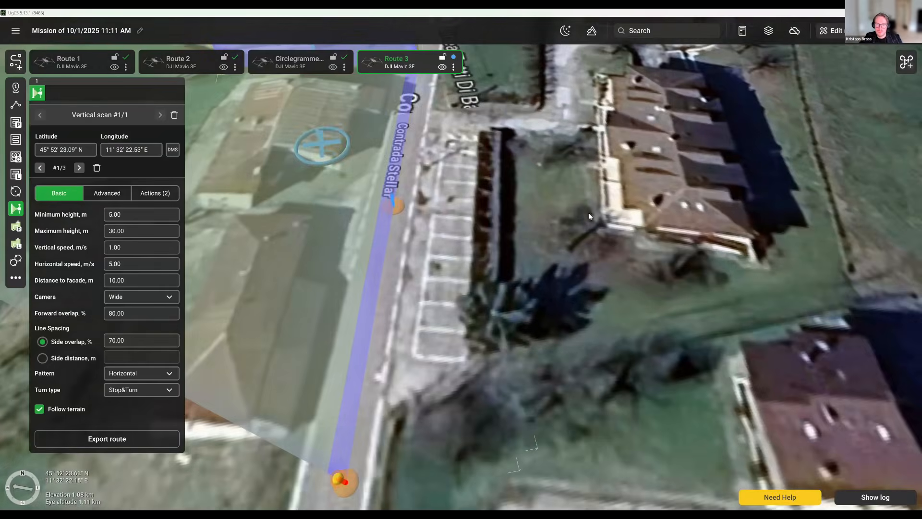
Step: Move the vertical scan's second vertex slightly farther across Contrada Stellar, away from the house facades
{"action": "right_click_drag", "start_coordinate": [589, 213], "coordinate": [442, 274]}
{"action": "left_click_drag", "start_coordinate": [749, 111], "coordinate": [451, 294]}
{"action": "right_click_drag", "start_coordinate": [604, 239], "coordinate": [484, 380]}
{"action": "left_click_drag", "start_coordinate": [501, 147], "coordinate": [520, 268]}
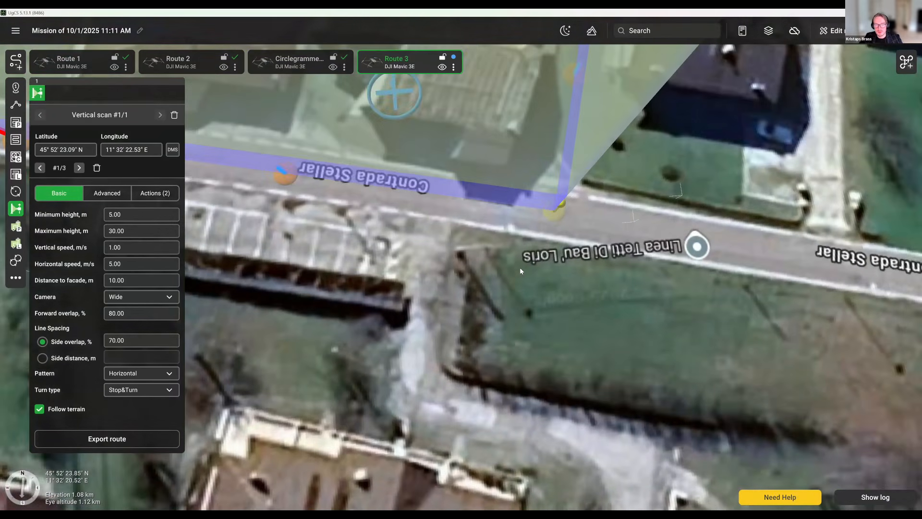
{"action": "left_click", "coordinate": [536, 257]}
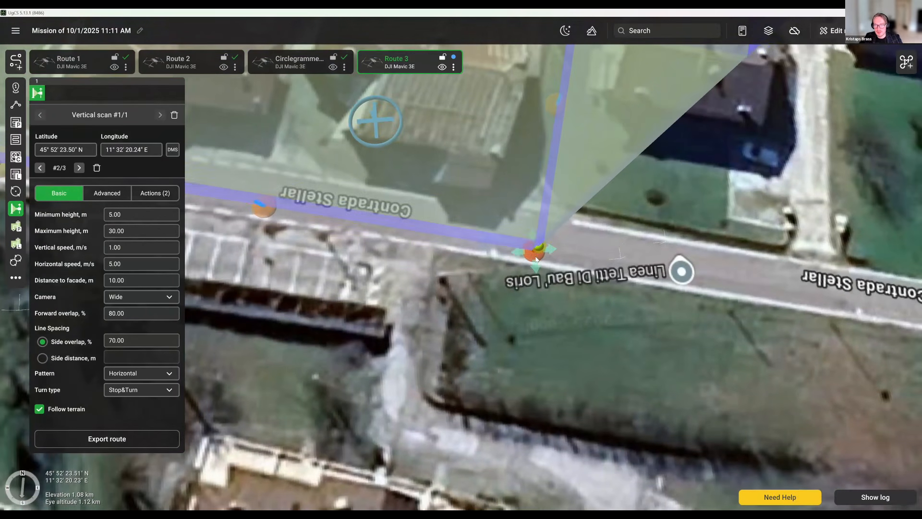
{"action": "left_click_drag", "start_coordinate": [394, 338], "coordinate": [605, 345]}
{"action": "left_click_drag", "start_coordinate": [656, 302], "coordinate": [431, 306]}
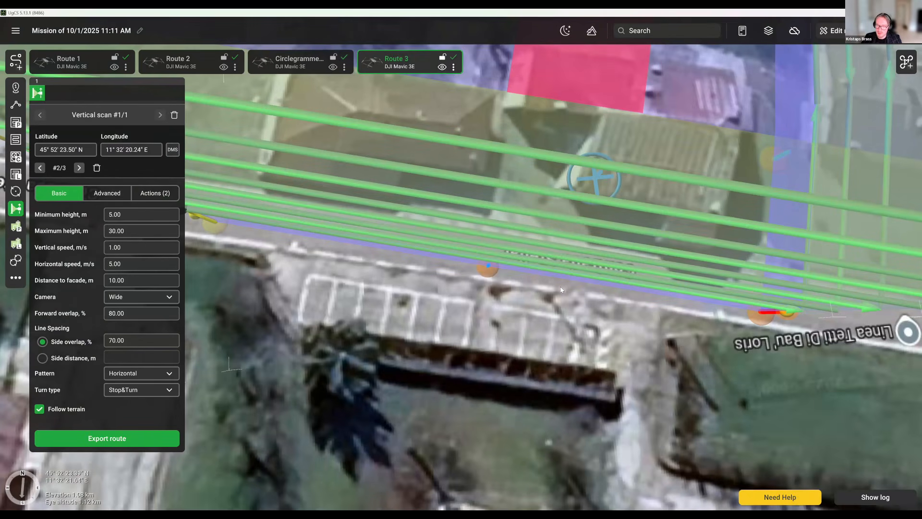
Step: Examine the horizontal scan passes in 3D along Contrada Stellar, from the street end and around the houses
{"action": "right_click_drag", "start_coordinate": [462, 292], "coordinate": [706, 91]}
{"action": "left_click_drag", "start_coordinate": [442, 423], "coordinate": [554, 273]}
{"action": "right_click_drag", "start_coordinate": [539, 270], "coordinate": [578, 286]}
{"action": "left_click_drag", "start_coordinate": [579, 286], "coordinate": [606, 320]}
{"action": "scroll", "coordinate": [519, 277], "scroll_direction": "up", "scroll_amount": 3}
{"action": "right_click_drag", "start_coordinate": [520, 272], "coordinate": [552, 278]}
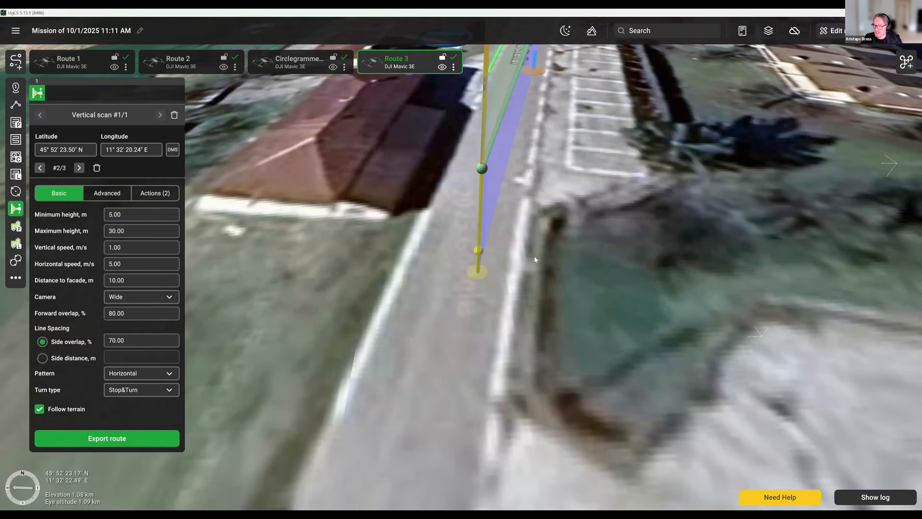
{"action": "mouse_move", "coordinate": [593, 250]}
{"action": "right_mouse_down"}
{"action": "mouse_move", "coordinate": [586, 246]}
{"action": "mouse_move", "coordinate": [608, 239]}
{"action": "mouse_move", "coordinate": [609, 226]}
{"action": "mouse_move", "coordinate": [589, 289]}
{"action": "right_mouse_up"}
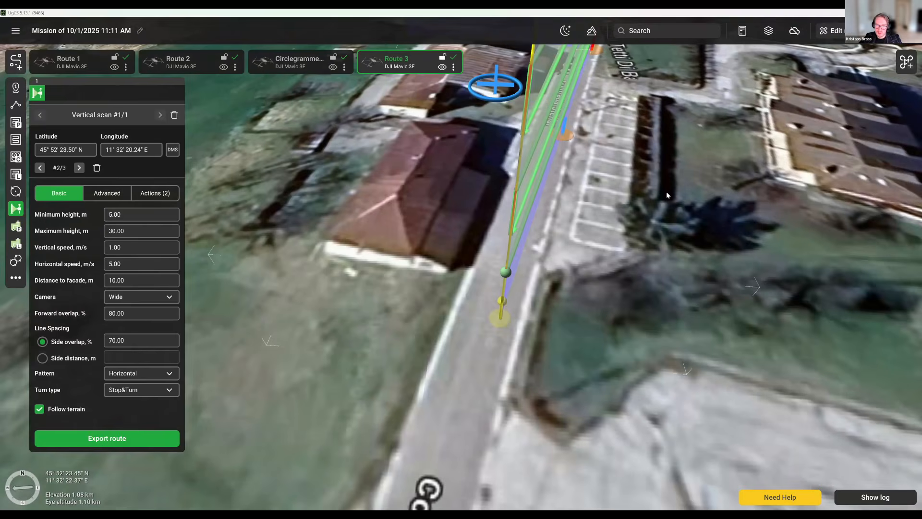
{"action": "right_click_drag", "start_coordinate": [667, 191], "coordinate": [521, 322]}
{"action": "scroll", "coordinate": [663, 212], "scroll_direction": "down", "scroll_amount": 3}
{"action": "left_click_drag", "start_coordinate": [677, 130], "coordinate": [510, 276]}
{"action": "right_click_drag", "start_coordinate": [550, 321], "coordinate": [135, 365]}
Step: Change the vertical scan's flight pattern to Vertical
{"action": "left_click", "coordinate": [163, 376]}
{"action": "left_click", "coordinate": [139, 390]}
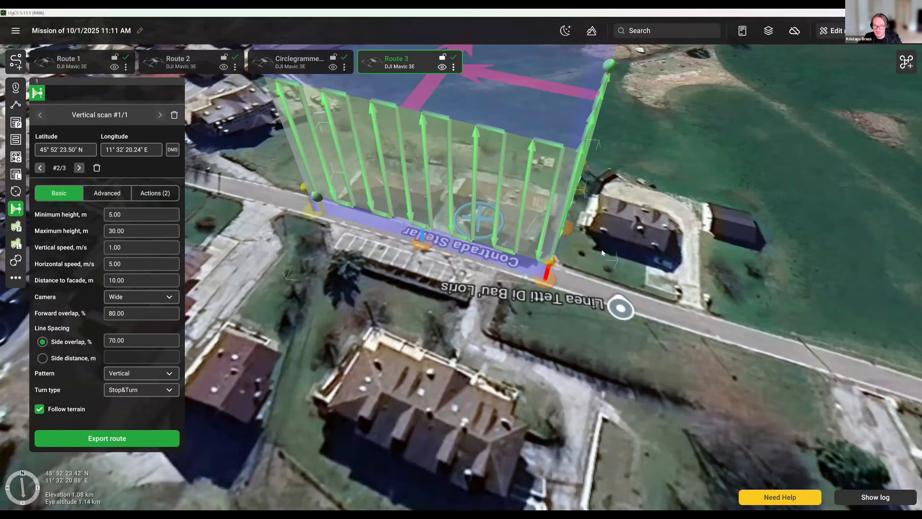
{"action": "right_click_drag", "start_coordinate": [610, 282], "coordinate": [647, 304]}
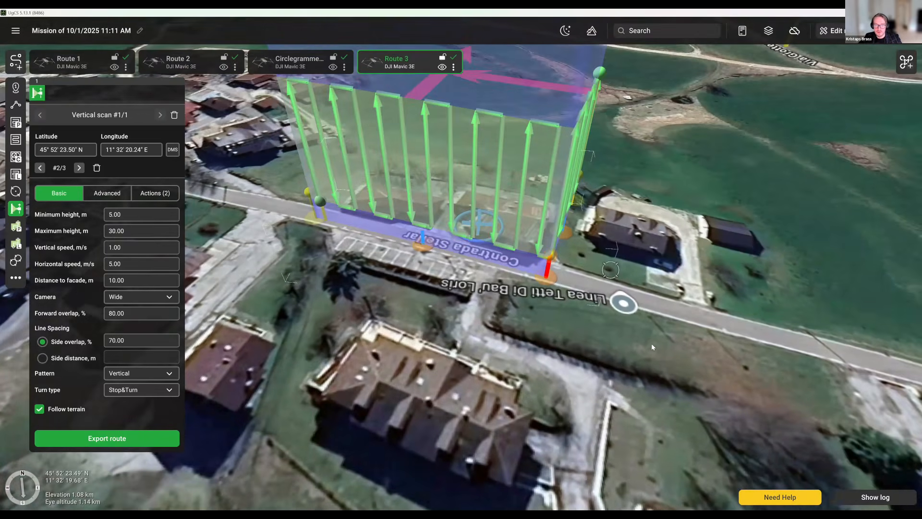
{"action": "right_click_drag", "start_coordinate": [652, 346], "coordinate": [654, 366]}
{"action": "left_click_drag", "start_coordinate": [641, 251], "coordinate": [668, 307]}
Step: Add a four-cornered photogrammetry area to Route 3, enclosing the scanned houses and the adjoining stretch of Contrada Stellar
{"action": "scroll", "coordinate": [679, 268], "scroll_direction": "down", "scroll_amount": 5}
{"action": "mouse_move", "coordinate": [678, 264]}
{"action": "right_mouse_down"}
{"action": "mouse_move", "coordinate": [688, 276]}
{"action": "mouse_move", "coordinate": [612, 222]}
{"action": "right_mouse_up"}
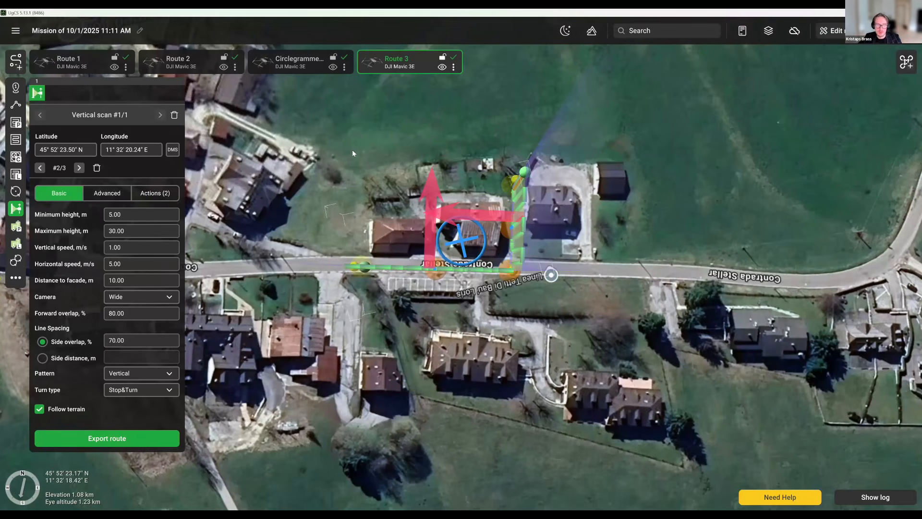
{"action": "left_click", "coordinate": [15, 122]}
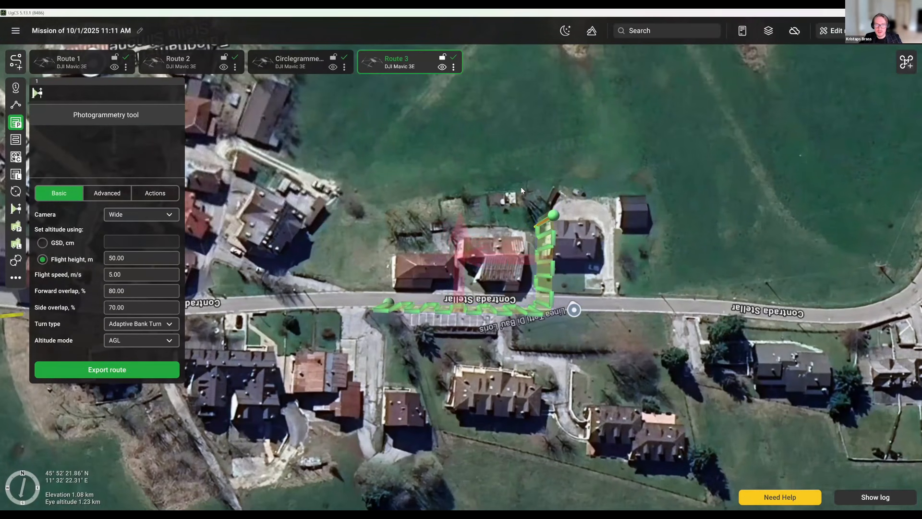
{"action": "left_click", "coordinate": [367, 185]}
{"action": "left_click", "coordinate": [572, 188]}
{"action": "left_click", "coordinate": [567, 334]}
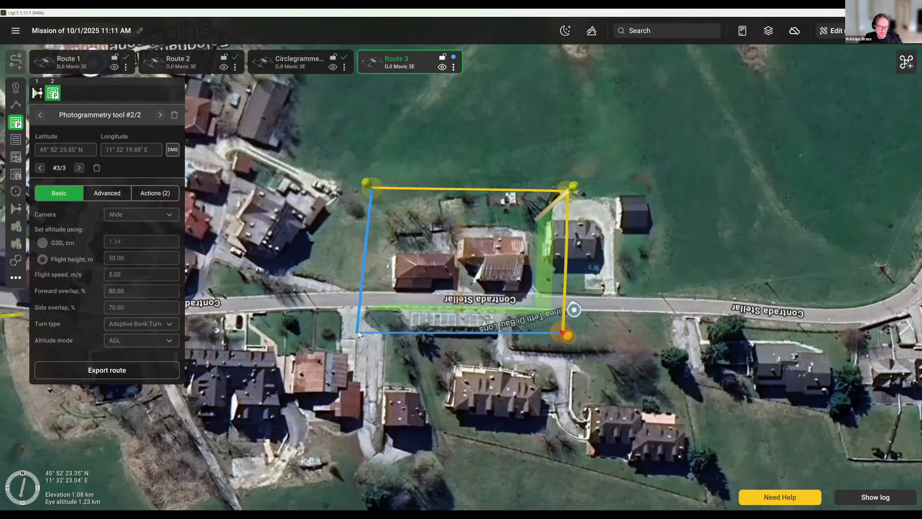
{"action": "left_click", "coordinate": [320, 321]}
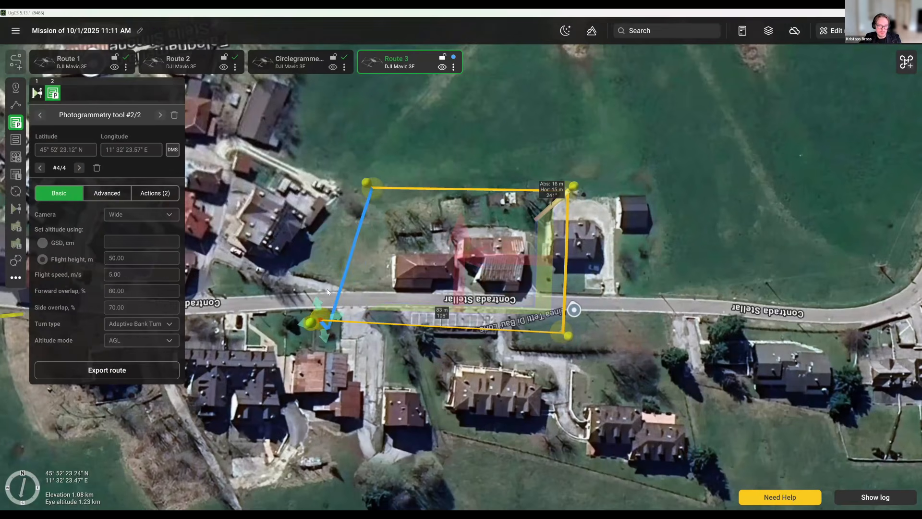
{"action": "left_click", "coordinate": [318, 321]}
{"action": "left_click_drag", "start_coordinate": [367, 325], "coordinate": [370, 315]}
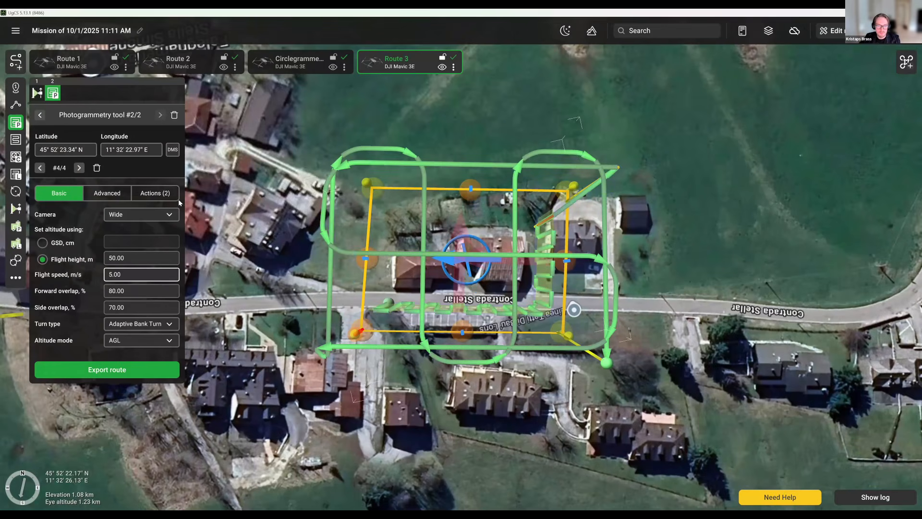
Step: Set the photogrammetry area's side overlap to 80% and its flight height to 35 m
{"action": "left_click", "coordinate": [132, 302]}
{"action": "type", "text": "8"}
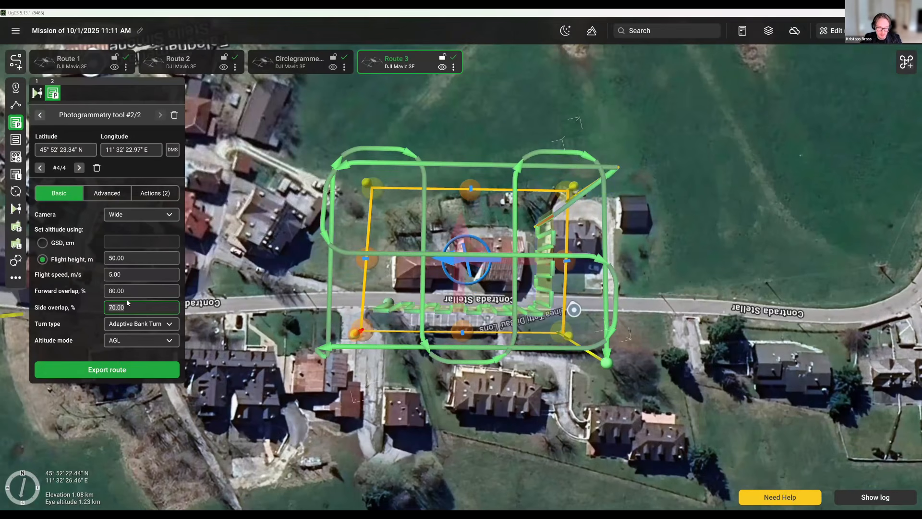
{"action": "left_click", "coordinate": [136, 260]}
{"action": "type", "text": "35"}
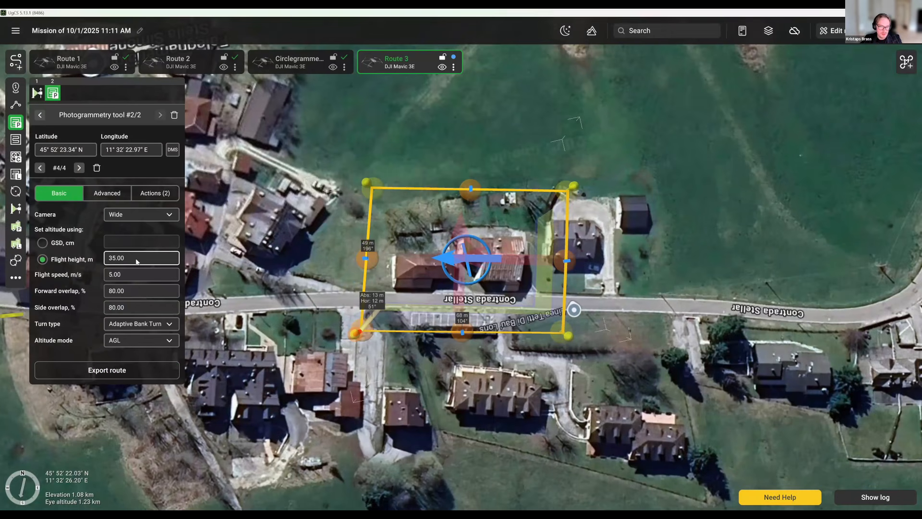
{"action": "key", "text": "Return"}
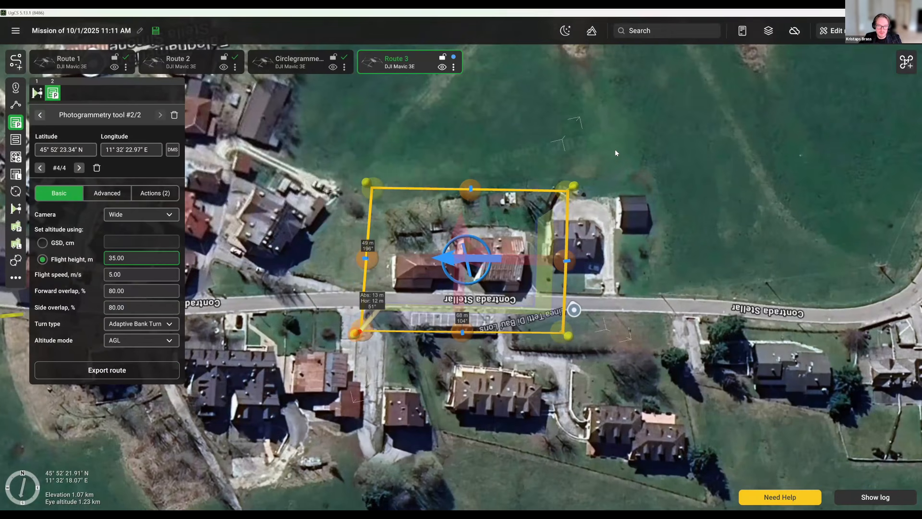
Step: Examine in 3D how the overhead photogrammetry grid combines with the vertical facade scan around the houses
{"action": "middle_click_drag", "start_coordinate": [608, 121], "coordinate": [579, 159]}
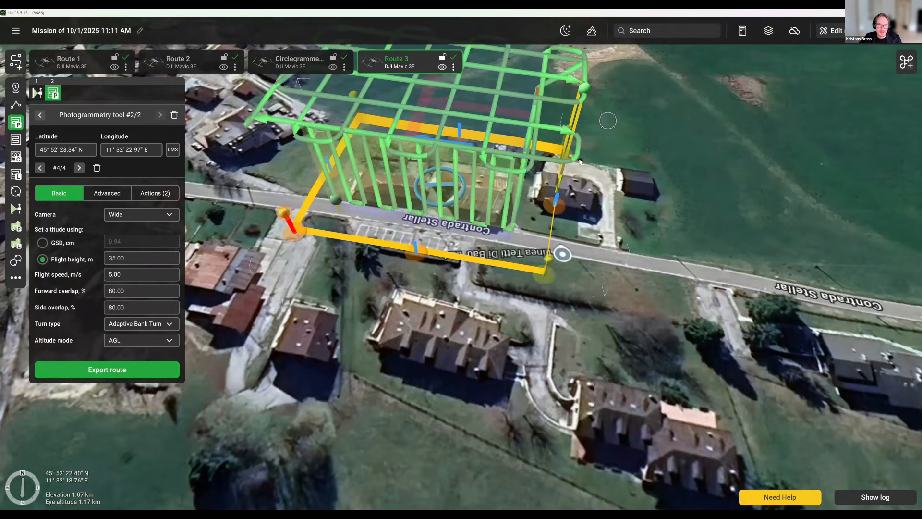
{"action": "middle_click_drag", "start_coordinate": [636, 227], "coordinate": [643, 200]}
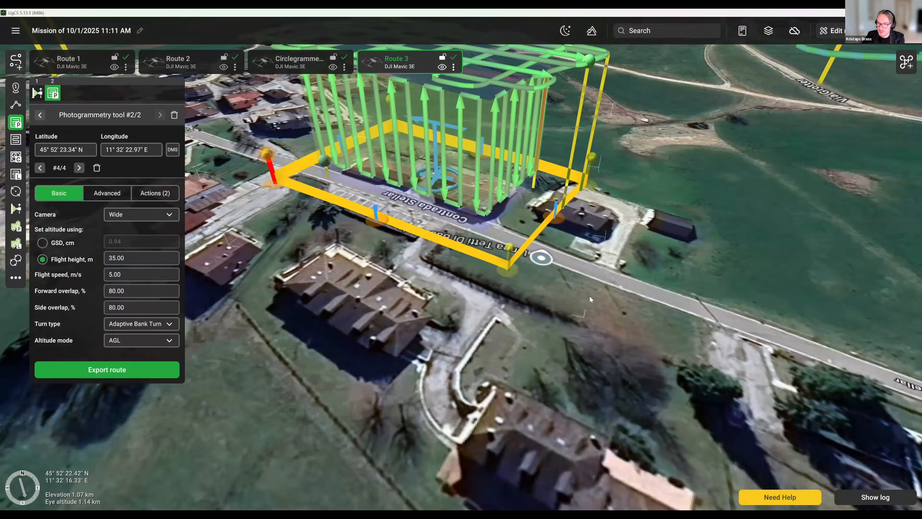
{"action": "middle_click_drag", "start_coordinate": [590, 296], "coordinate": [587, 299]}
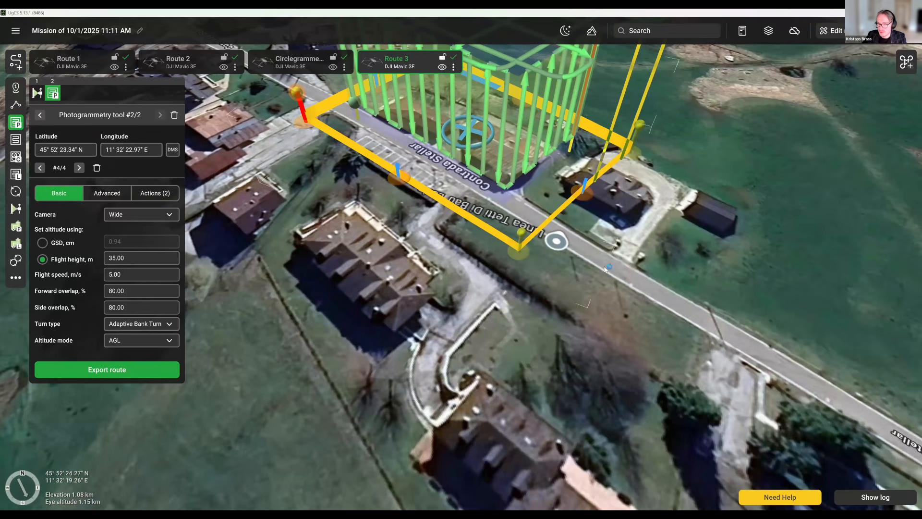
{"action": "left_click_drag", "start_coordinate": [673, 245], "coordinate": [678, 299]}
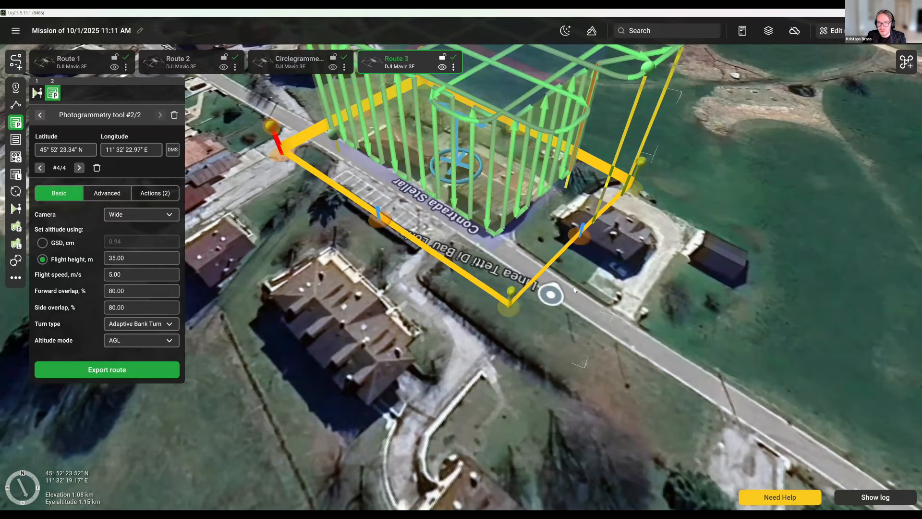
{"action": "scroll", "coordinate": [575, 284], "scroll_direction": "down", "scroll_amount": 4}
{"action": "mouse_move", "coordinate": [676, 294]}
{"action": "right_mouse_down"}
{"action": "mouse_move", "coordinate": [665, 281]}
{"action": "mouse_move", "coordinate": [672, 302]}
{"action": "right_mouse_up"}
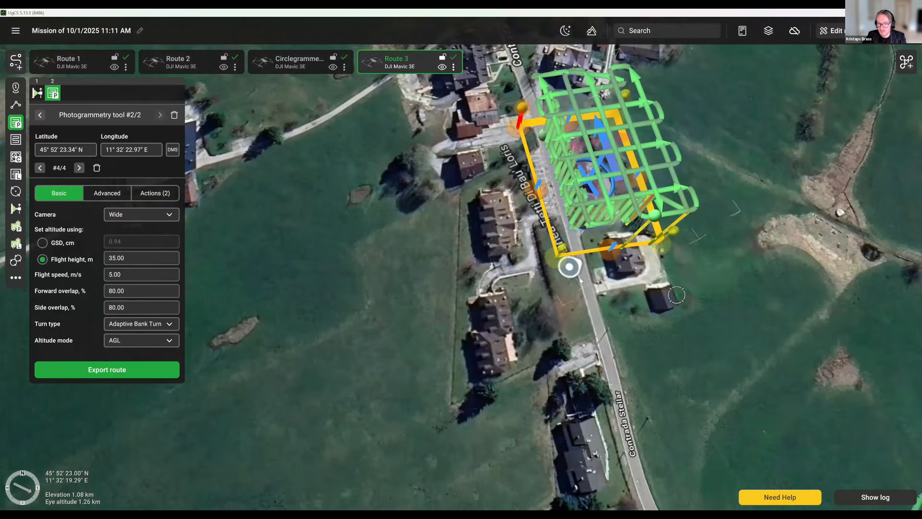
{"action": "right_click_drag", "start_coordinate": [581, 281], "coordinate": [557, 285]}
{"action": "scroll", "coordinate": [535, 255], "scroll_direction": "up", "scroll_amount": 3}
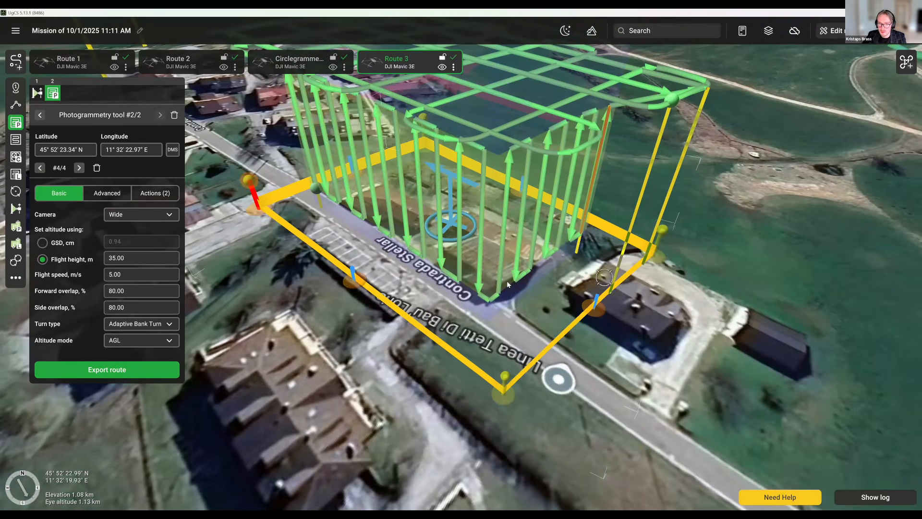
{"action": "scroll", "coordinate": [506, 281], "scroll_direction": "up", "scroll_amount": 1}
{"action": "scroll", "coordinate": [670, 349], "scroll_direction": "down", "scroll_amount": 4}
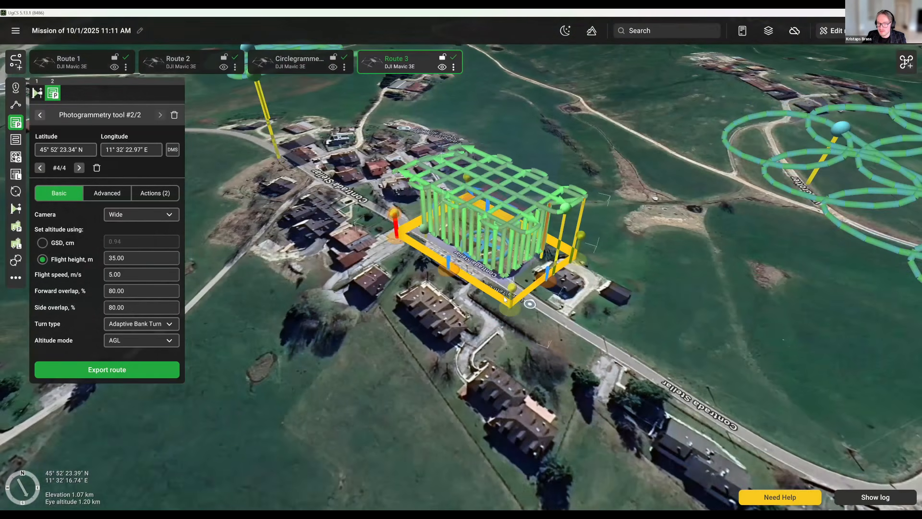
Step: Create a new route of type General for the DJI Mavic 3E
{"action": "left_click_drag", "start_coordinate": [701, 377], "coordinate": [539, 317]}
{"action": "right_click_drag", "start_coordinate": [537, 319], "coordinate": [481, 357]}
{"action": "scroll", "coordinate": [571, 360], "scroll_direction": "down", "scroll_amount": 5}
{"action": "right_click_drag", "start_coordinate": [550, 321], "coordinate": [500, 320]}
{"action": "scroll", "coordinate": [509, 303], "scroll_direction": "up", "scroll_amount": 5}
{"action": "left_click_drag", "start_coordinate": [548, 240], "coordinate": [513, 339]}
{"action": "left_click_drag", "start_coordinate": [570, 281], "coordinate": [534, 332]}
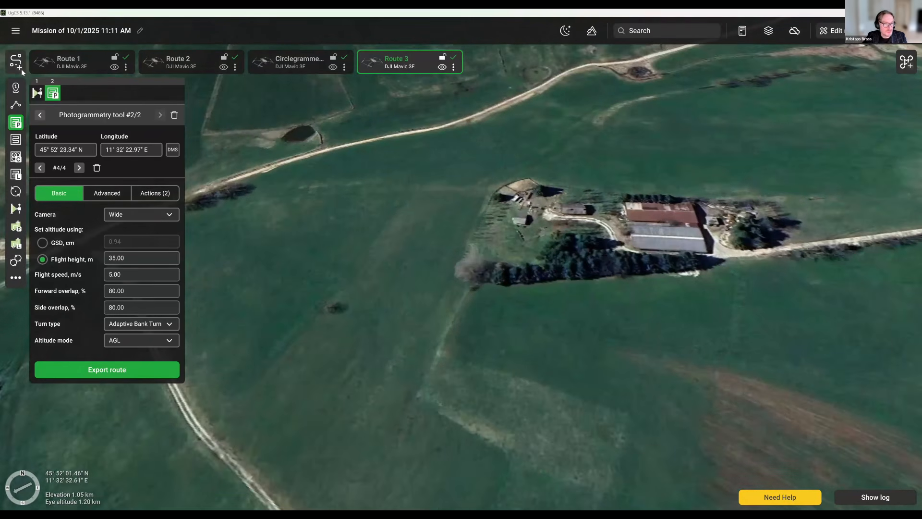
{"action": "left_click", "coordinate": [16, 61]}
{"action": "left_click", "coordinate": [576, 399]}
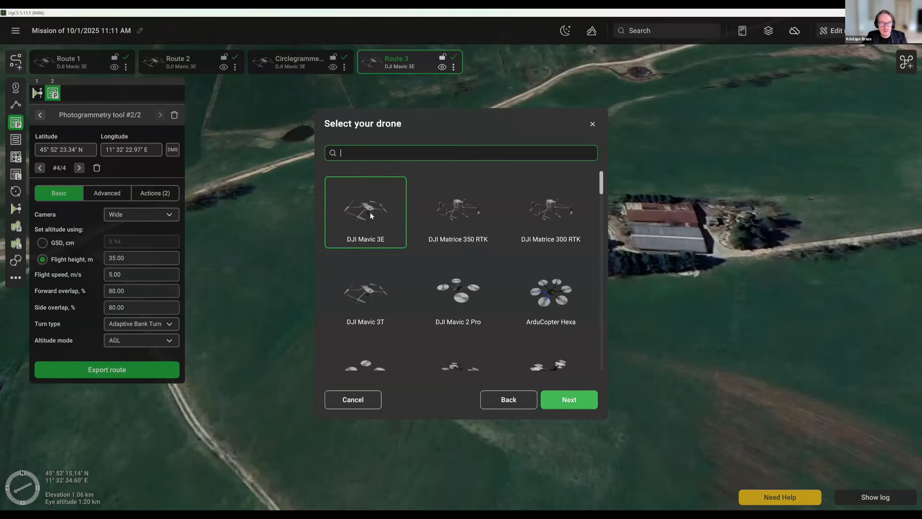
{"action": "left_click", "coordinate": [563, 400]}
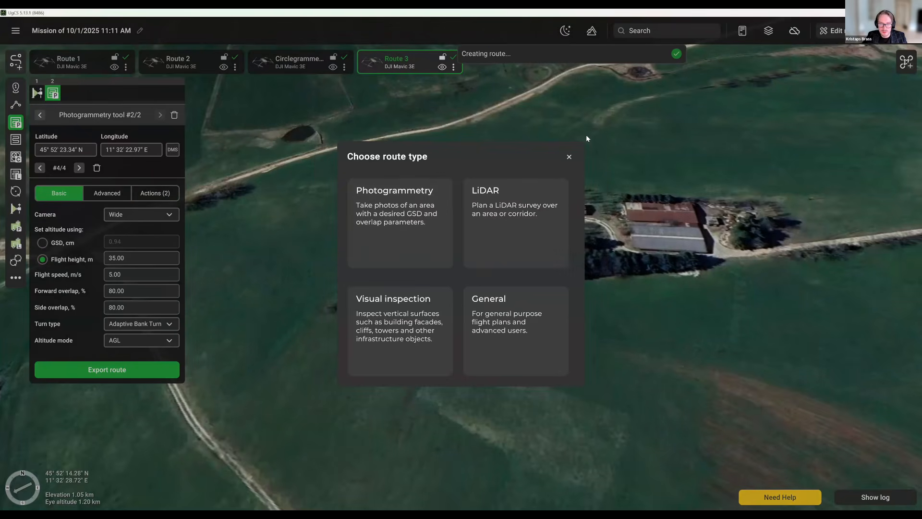
{"action": "left_click", "coordinate": [498, 331]}
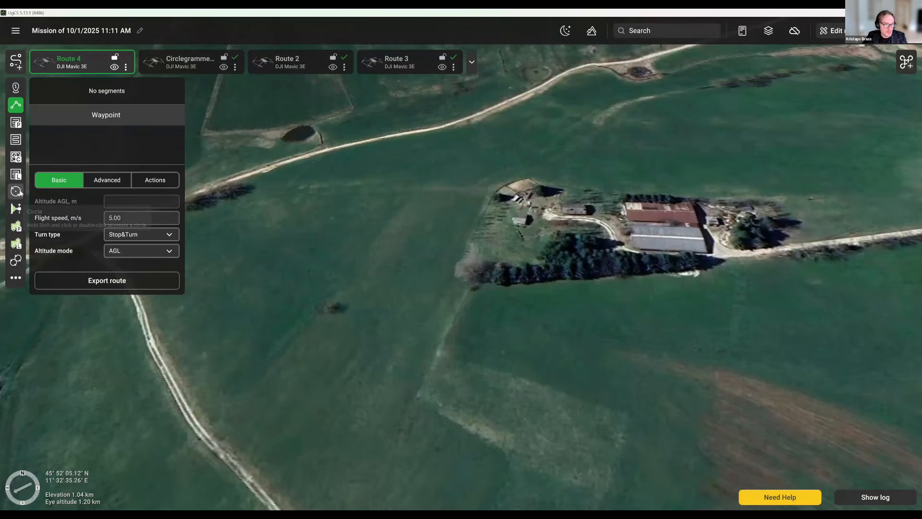
Step: Place a Circle segment centred on the dark round patch beside the dirt track in the fields
{"action": "left_click", "coordinate": [15, 191]}
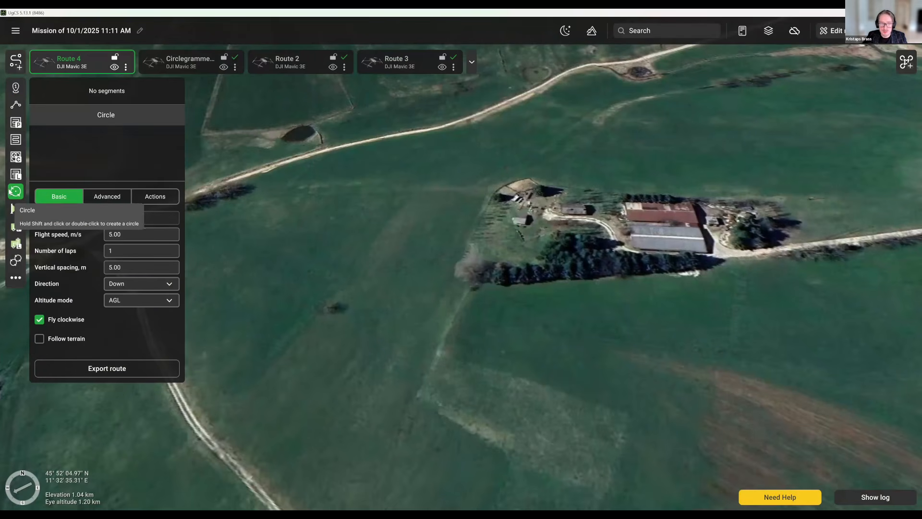
{"action": "left_click_drag", "start_coordinate": [572, 252], "coordinate": [449, 342]}
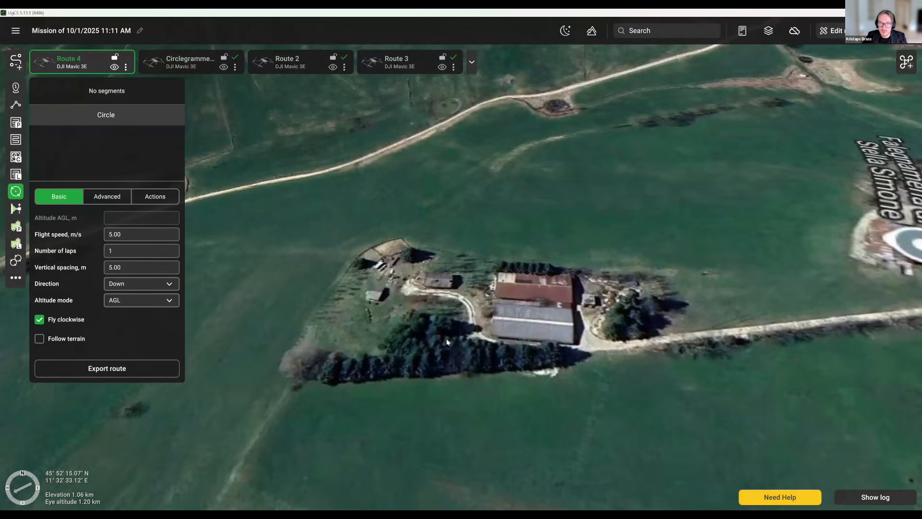
{"action": "scroll", "coordinate": [449, 341], "scroll_direction": "down", "scroll_amount": 4}
{"action": "left_click_drag", "start_coordinate": [511, 212], "coordinate": [477, 332]}
{"action": "scroll", "coordinate": [477, 332], "scroll_direction": "up", "scroll_amount": 5}
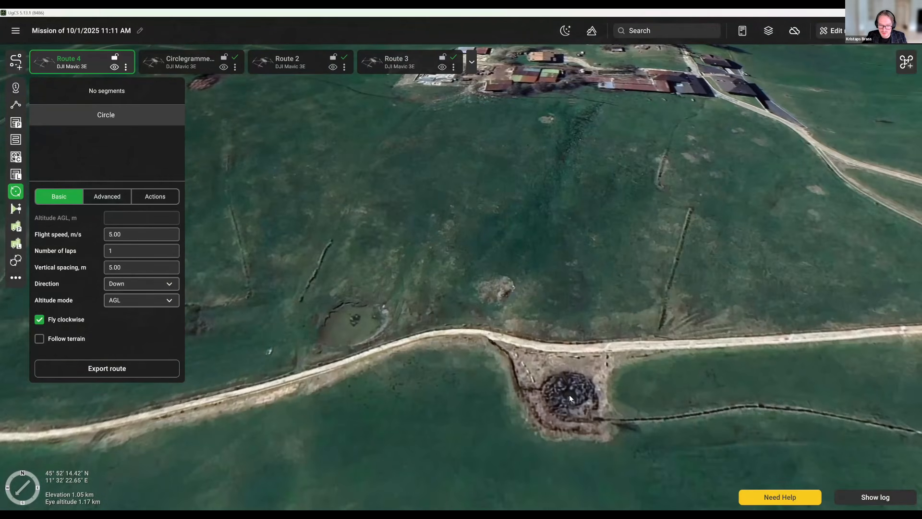
{"action": "left_click", "coordinate": [570, 394]}
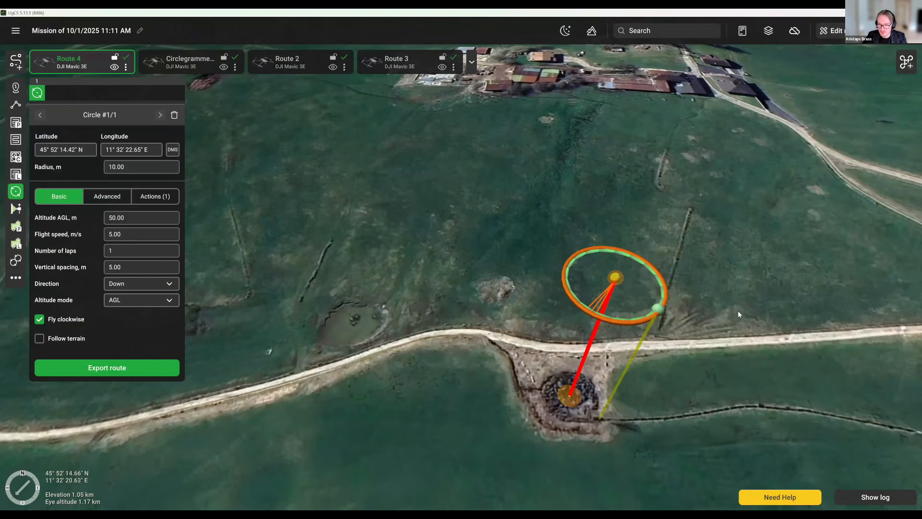
Step: Set the circle's altitude AGL to 100 m
{"action": "right_click_drag", "start_coordinate": [735, 314], "coordinate": [729, 314]}
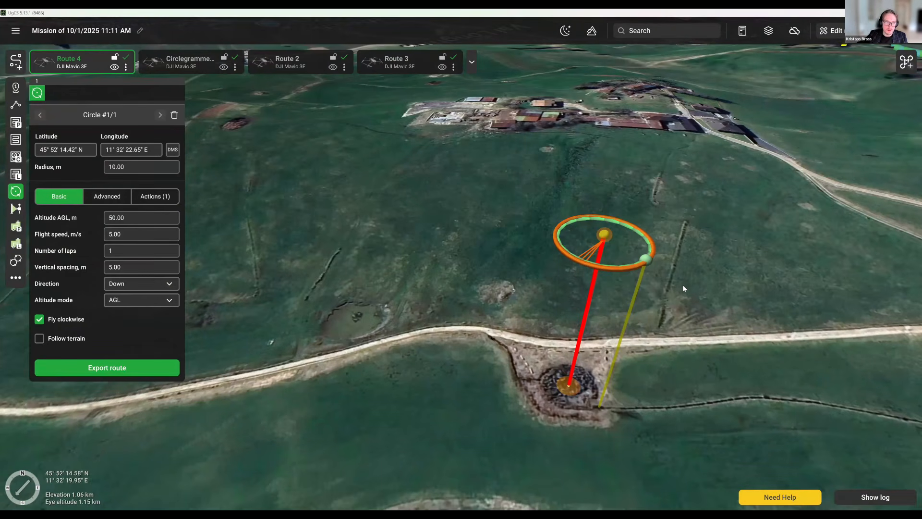
{"action": "left_click", "coordinate": [123, 255]}
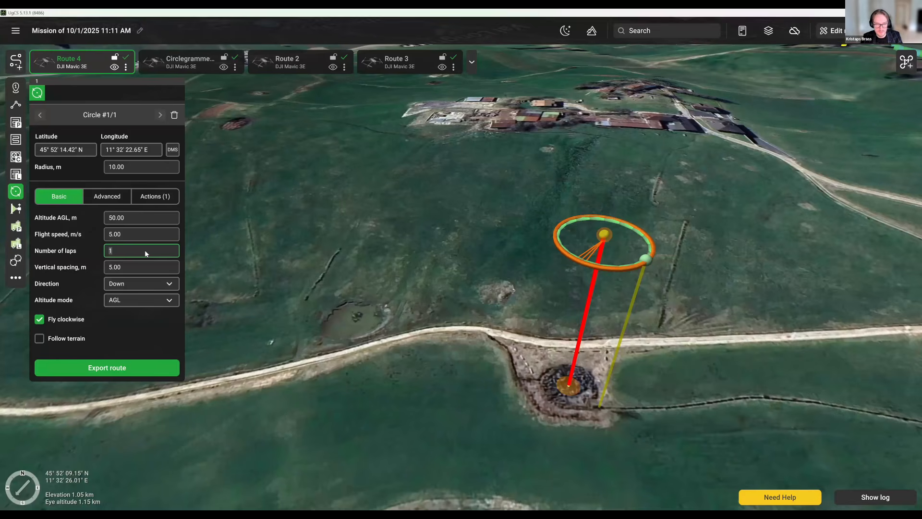
{"action": "left_click", "coordinate": [124, 219]}
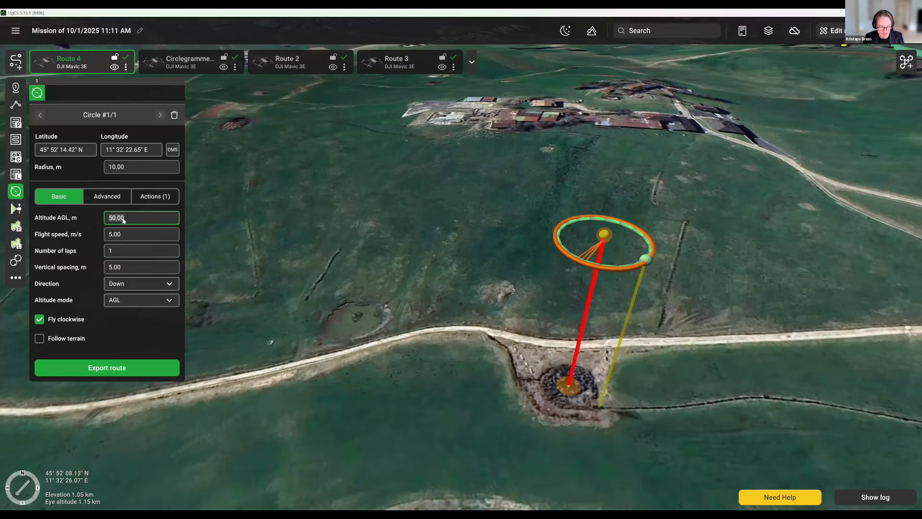
{"action": "type", "text": "100"}
{"action": "key", "text": "Return"}
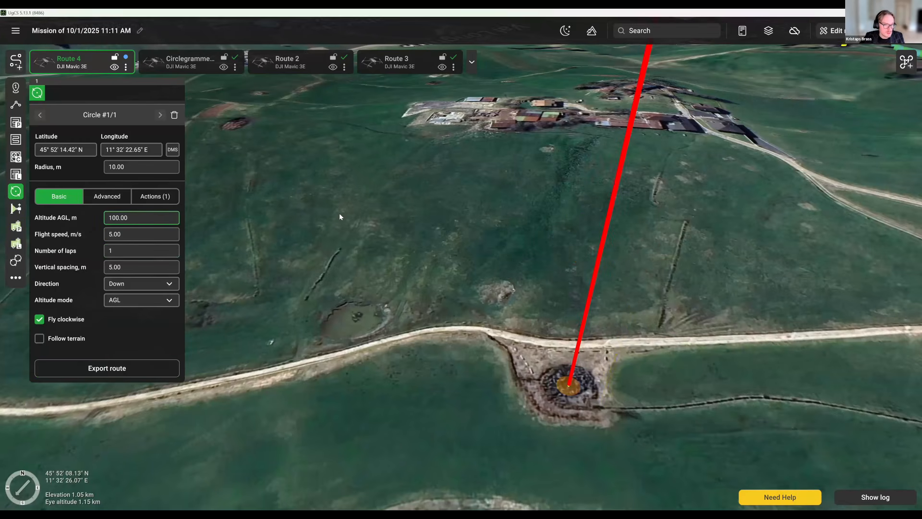
{"action": "middle_click_drag", "start_coordinate": [340, 217], "coordinate": [487, 216]}
{"action": "scroll", "coordinate": [511, 271], "scroll_direction": "down", "scroll_amount": 3}
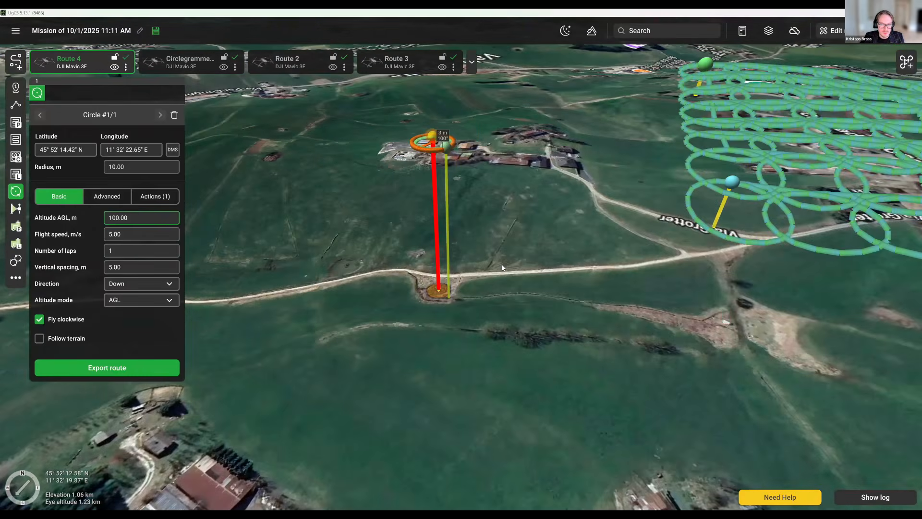
Step: Set the circle's number of laps to 8, then open the segment's actions
{"action": "left_click_drag", "start_coordinate": [483, 204], "coordinate": [504, 260]}
{"action": "scroll", "coordinate": [505, 260], "scroll_direction": "up", "scroll_amount": 3}
{"action": "left_click", "coordinate": [127, 255]}
{"action": "type", "text": "8"}
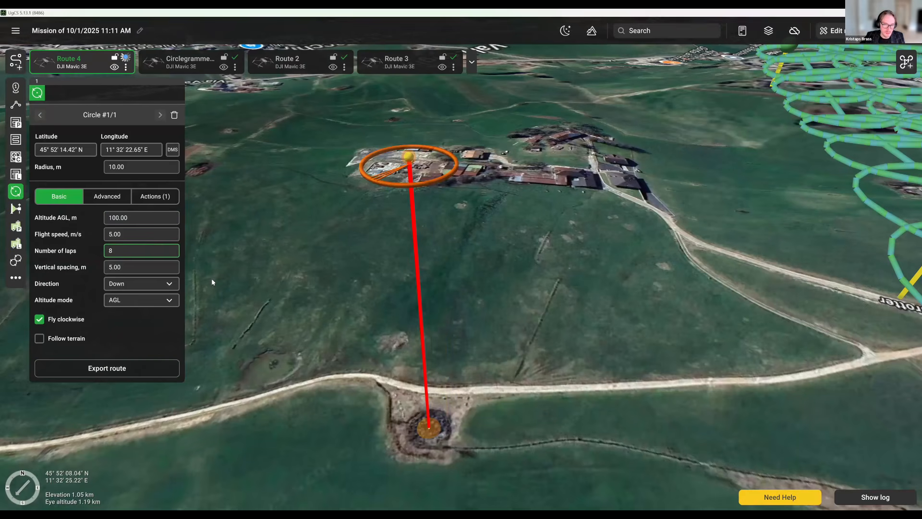
{"action": "mouse_move", "coordinate": [536, 338]}
{"action": "middle_mouse_down"}
{"action": "mouse_move", "coordinate": [545, 327]}
{"action": "mouse_move", "coordinate": [597, 346]}
{"action": "mouse_move", "coordinate": [478, 336]}
{"action": "middle_mouse_up"}
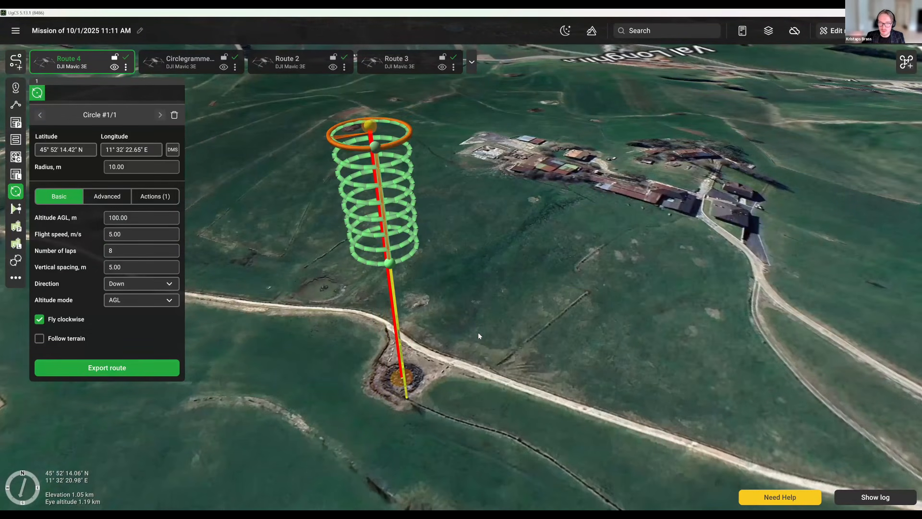
{"action": "left_click_drag", "start_coordinate": [492, 233], "coordinate": [510, 240]}
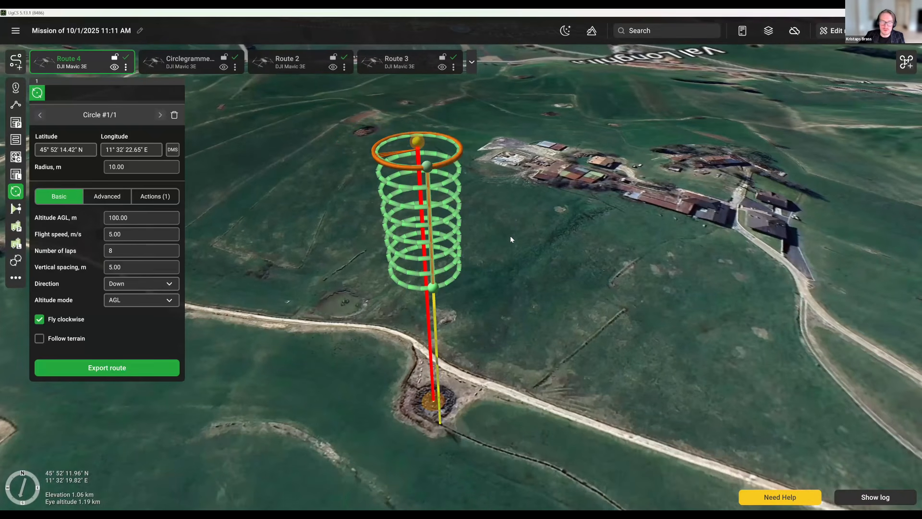
{"action": "left_click", "coordinate": [153, 199]}
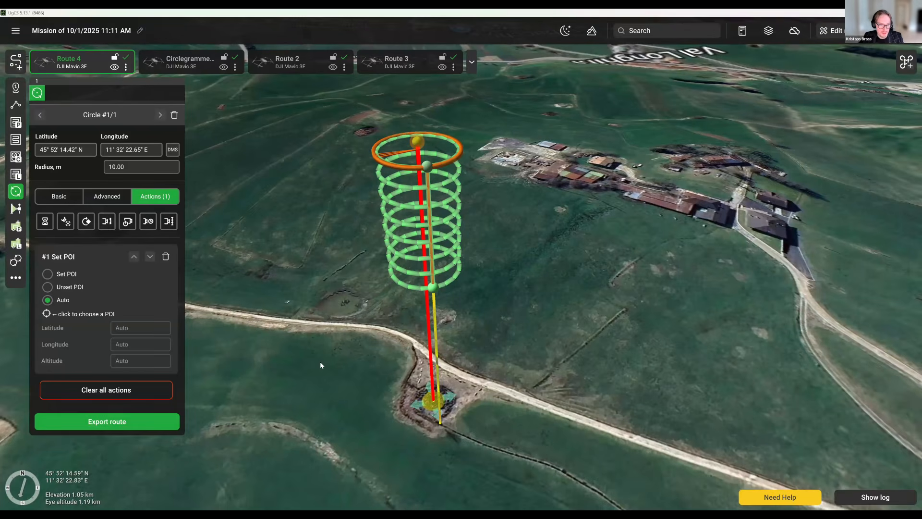
{"action": "left_click", "coordinate": [174, 226]}
{"action": "scroll", "coordinate": [142, 362], "scroll_direction": "down", "scroll_amount": 2}
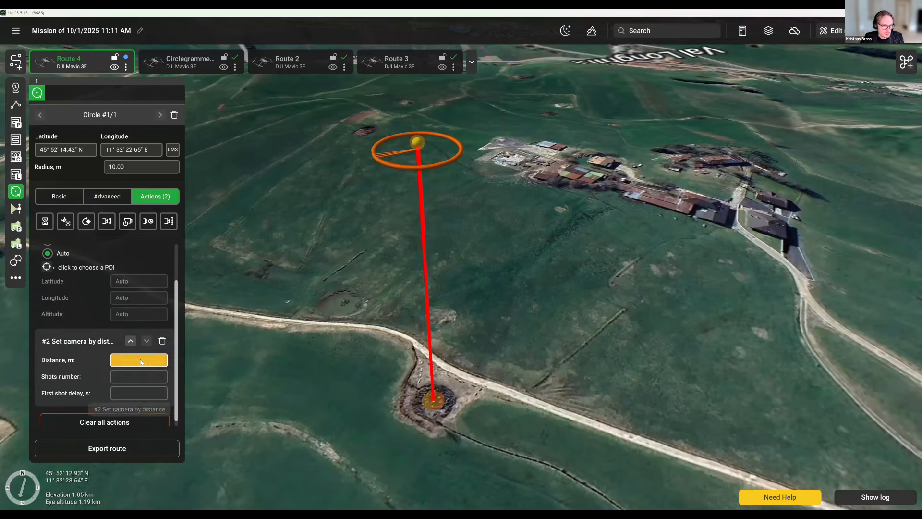
{"action": "left_click", "coordinate": [141, 360]}
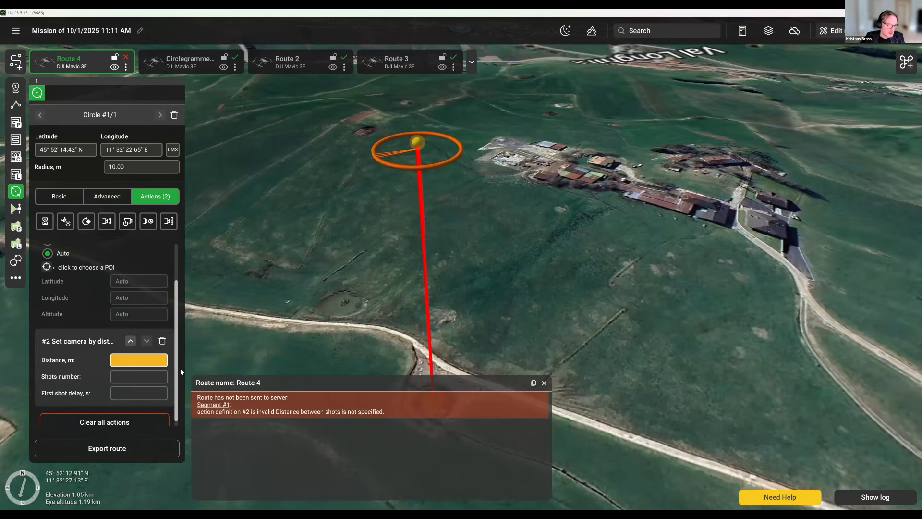
{"action": "left_click", "coordinate": [132, 365]}
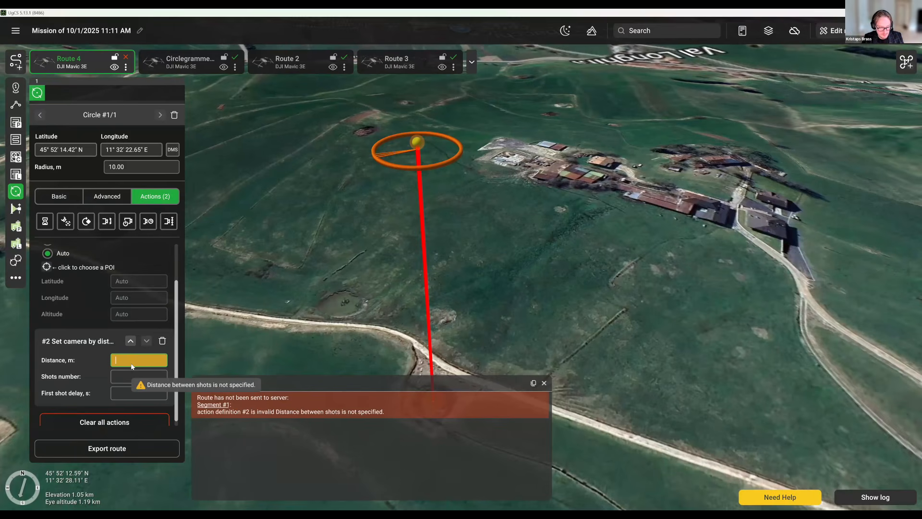
{"action": "left_click", "coordinate": [162, 341]}
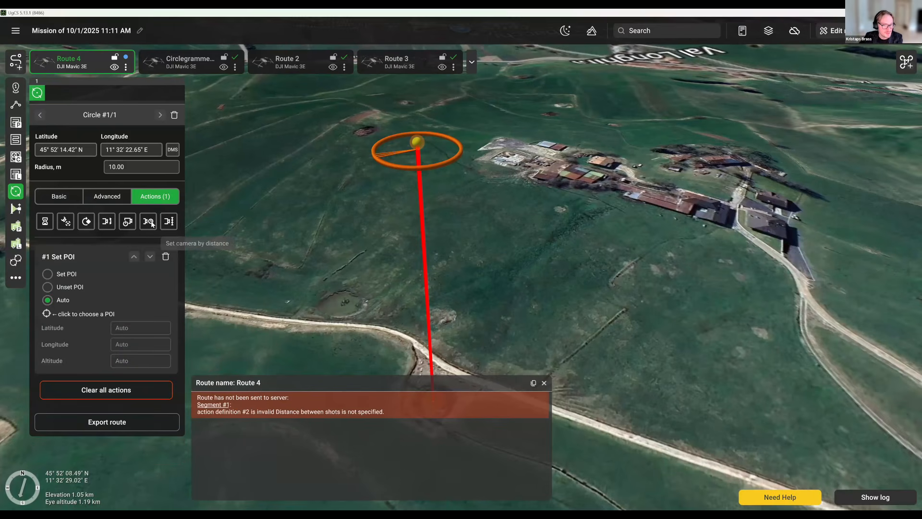
Step: Add a Set camera by time action with a 3 s interval to the circle
{"action": "left_click", "coordinate": [148, 221]}
{"action": "left_click", "coordinate": [126, 410]}
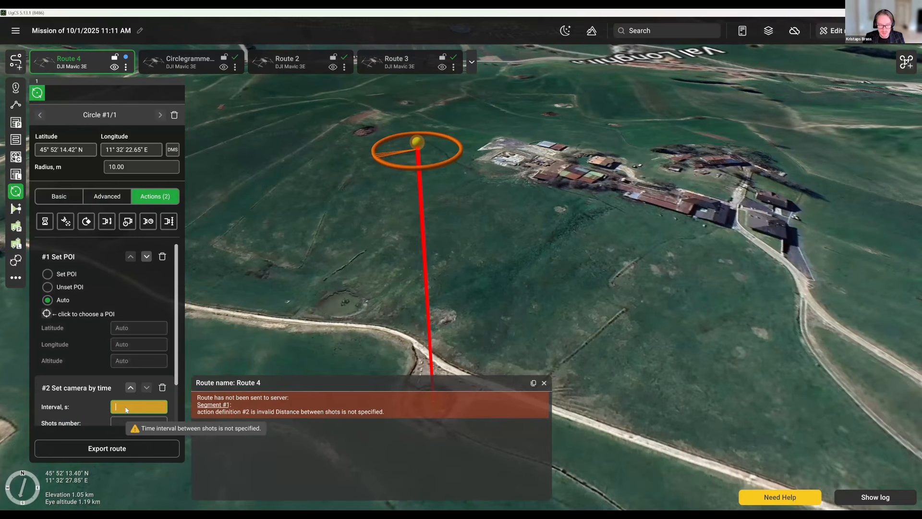
{"action": "type", "text": "3"}
{"action": "key", "text": "Return"}
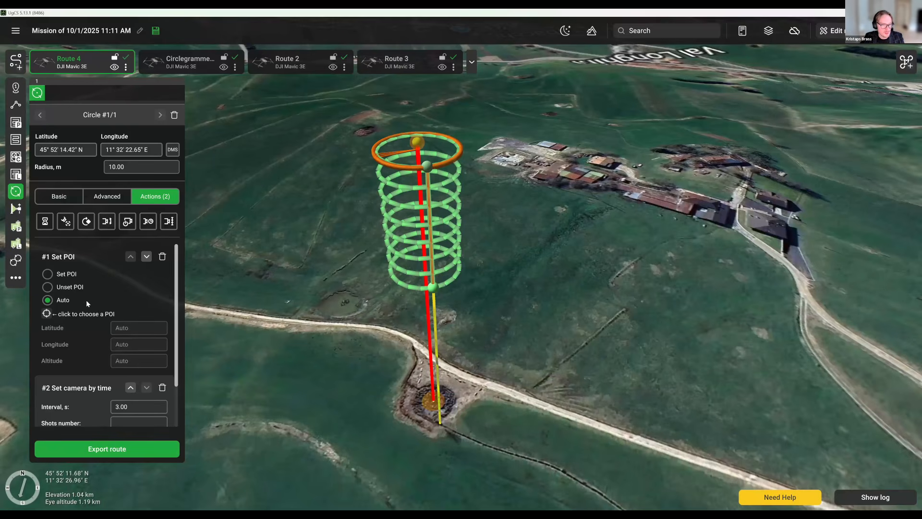
Step: Return to the circle's basic settings and examine the stacked circle in 3D alongside the other planned routes
{"action": "right_click_drag", "start_coordinate": [489, 331], "coordinate": [500, 264]}
{"action": "left_click", "coordinate": [53, 195]}
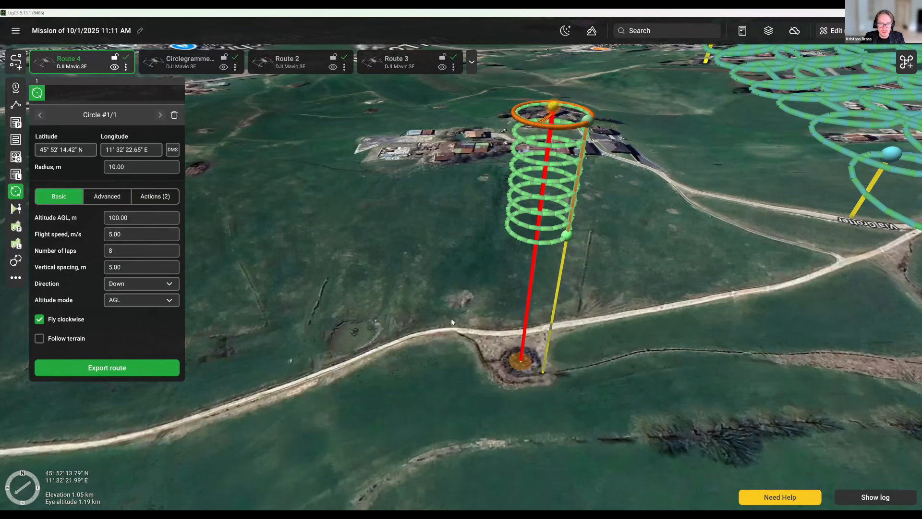
{"action": "scroll", "coordinate": [509, 326], "scroll_direction": "down", "scroll_amount": 5}
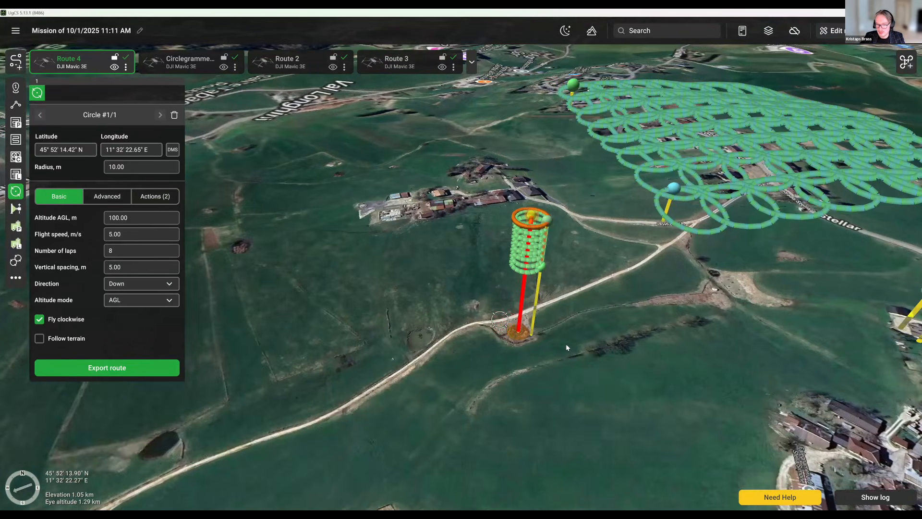
{"action": "scroll", "coordinate": [607, 380], "scroll_direction": "up", "scroll_amount": 3}
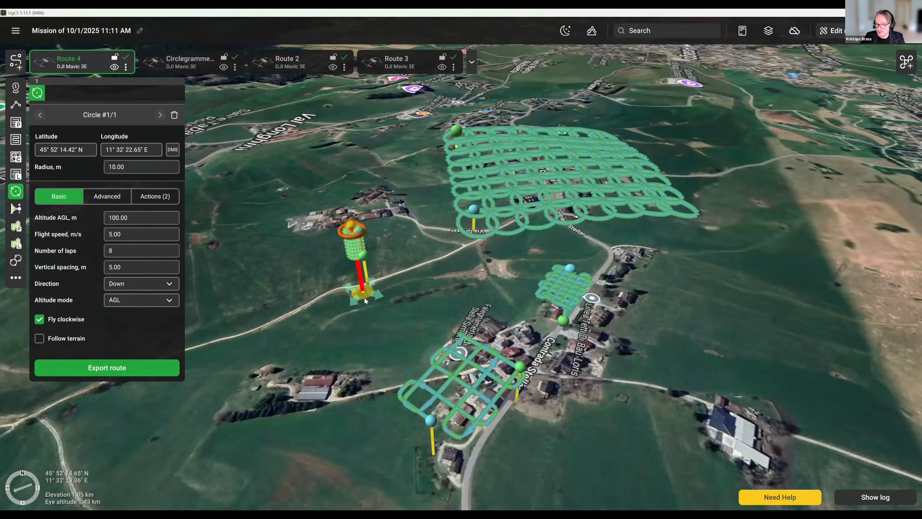
{"action": "scroll", "coordinate": [364, 298], "scroll_direction": "up", "scroll_amount": 5}
{"action": "scroll", "coordinate": [515, 425], "scroll_direction": "down", "scroll_amount": 6}
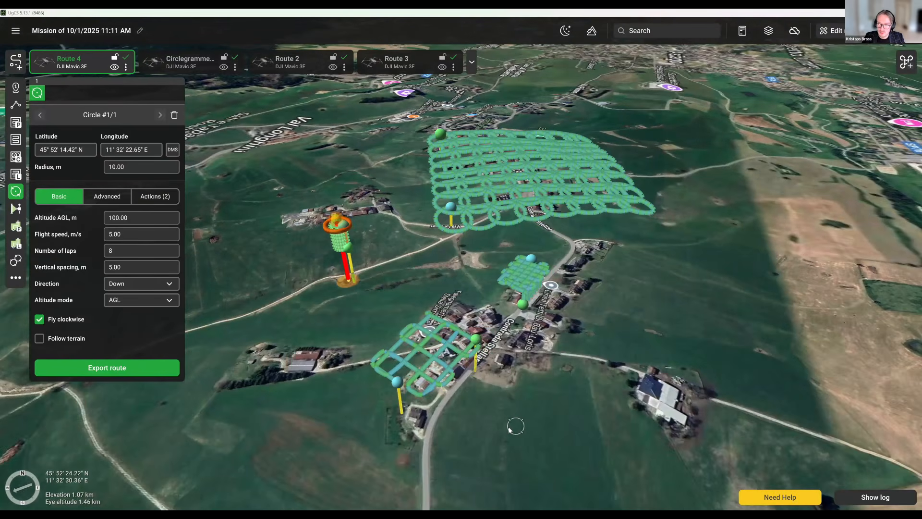
{"action": "scroll", "coordinate": [510, 429], "scroll_direction": "up", "scroll_amount": 2}
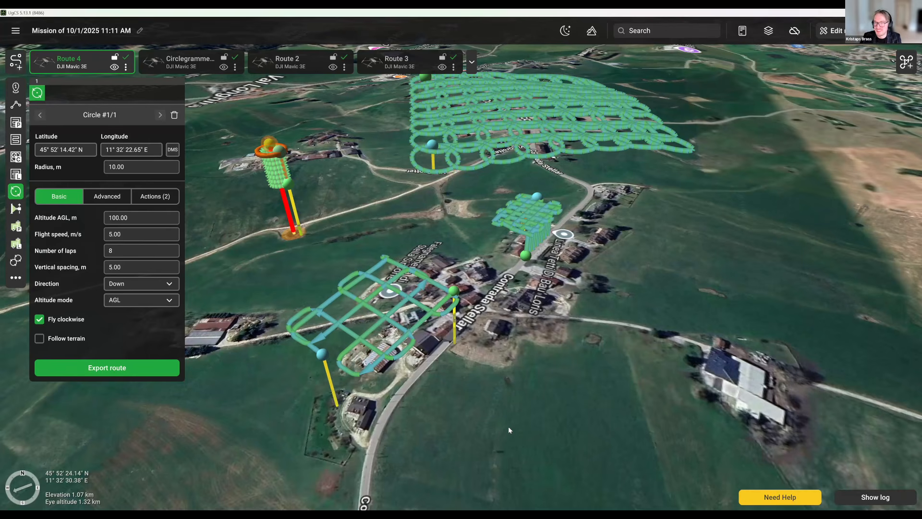
Step: Enable the Bing map layer in addition to Google (hybrid)
{"action": "left_click", "coordinate": [768, 34]}
{"action": "left_click_drag", "start_coordinate": [716, 85], "coordinate": [405, 162]}
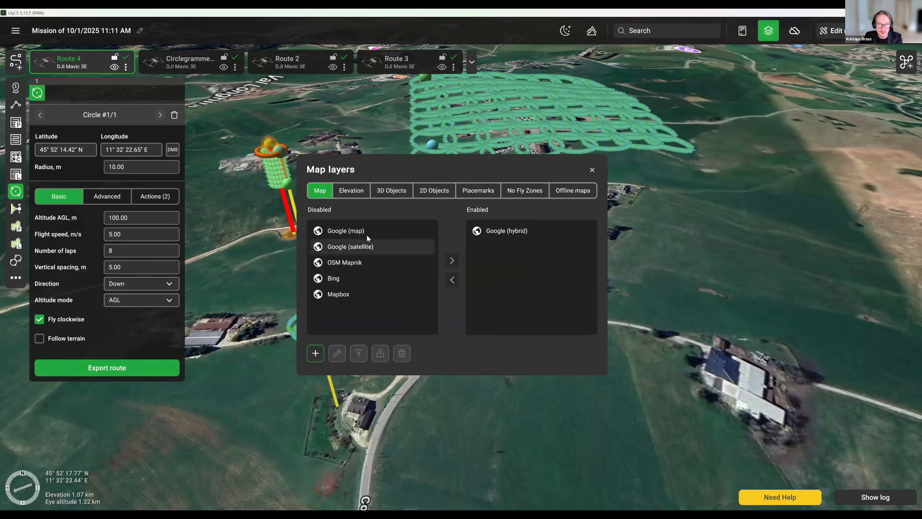
{"action": "left_click", "coordinate": [502, 232]}
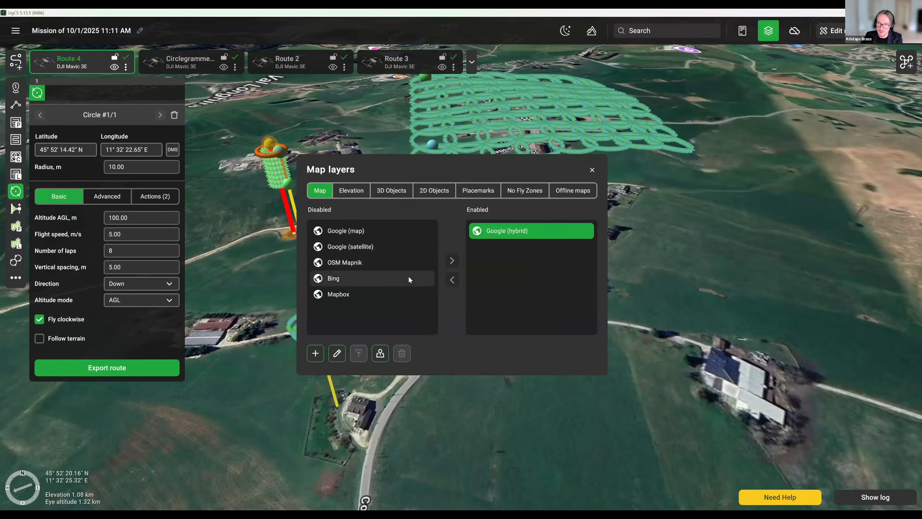
{"action": "left_click", "coordinate": [403, 277]}
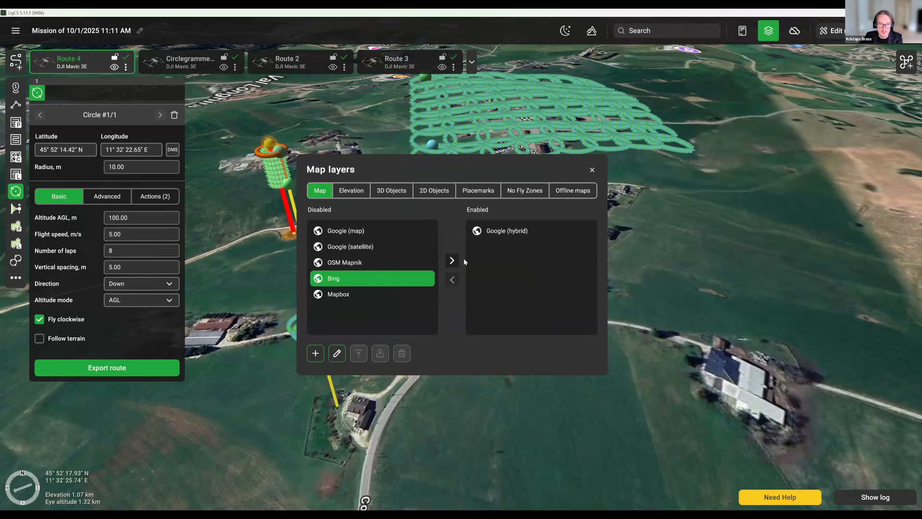
{"action": "double_click", "coordinate": [406, 272]}
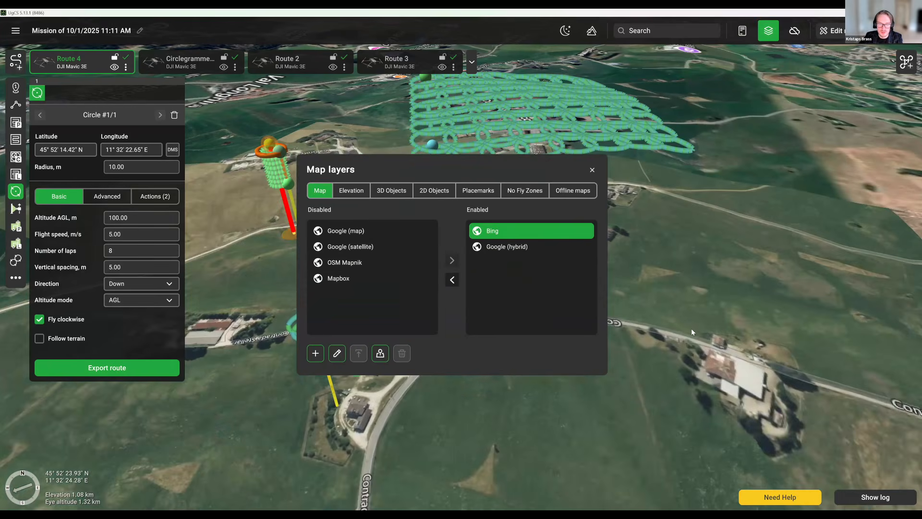
Step: Review the 3D objects, 2D objects, no-fly zones and offline maps layer settings, then close the map layers and view all routes
{"action": "left_click", "coordinate": [399, 193]}
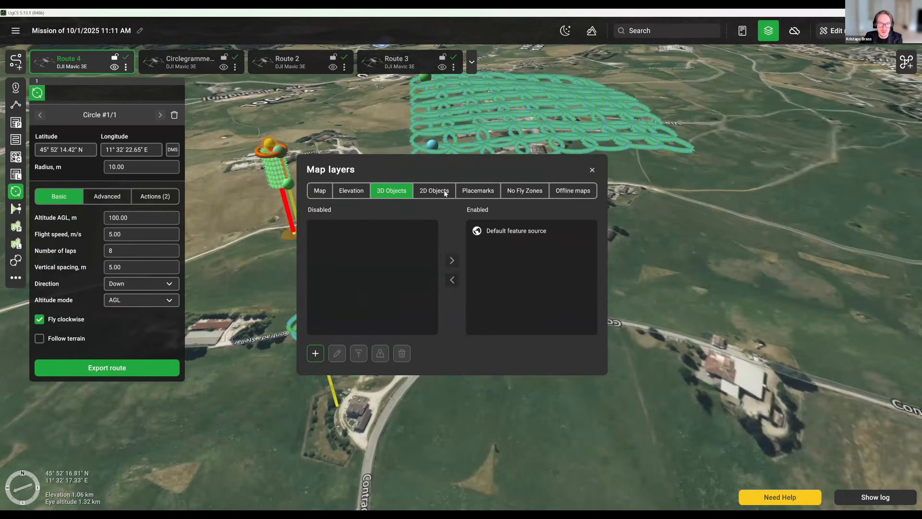
{"action": "left_click", "coordinate": [427, 192]}
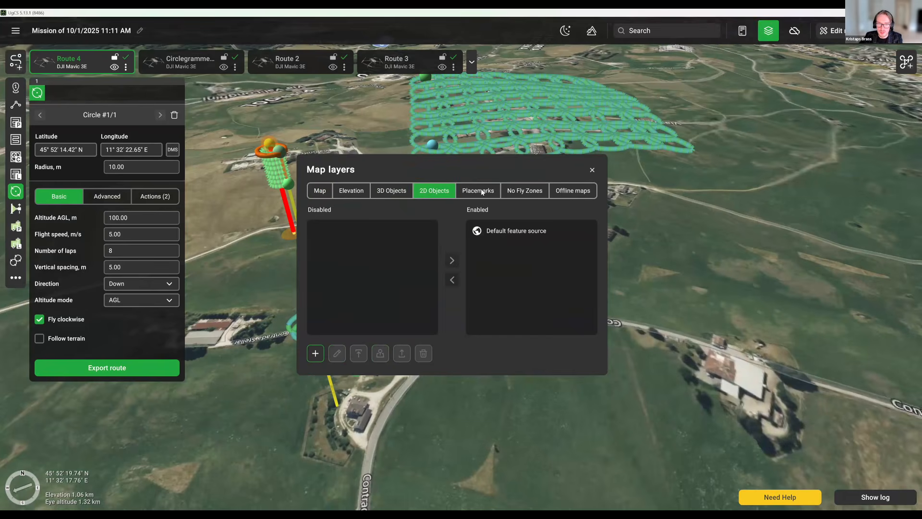
{"action": "left_click", "coordinate": [522, 190]}
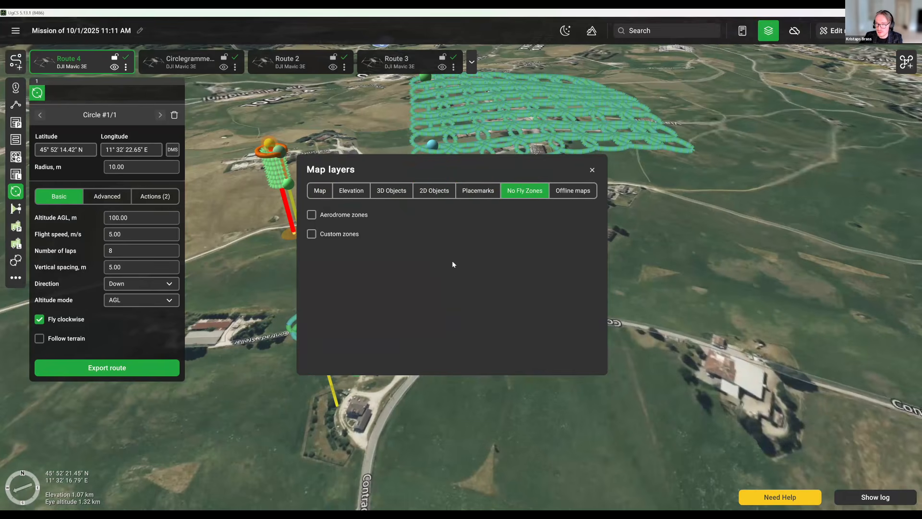
{"action": "left_click", "coordinate": [573, 191]}
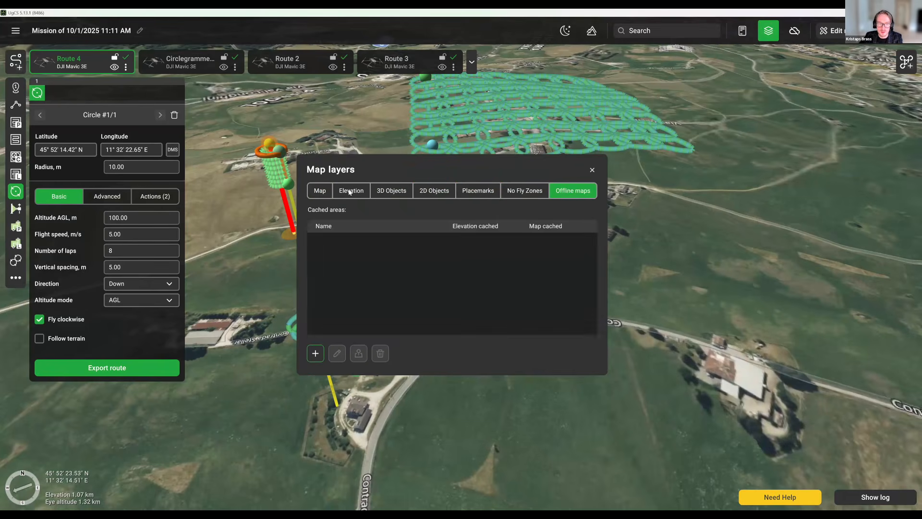
{"action": "left_click", "coordinate": [312, 192]}
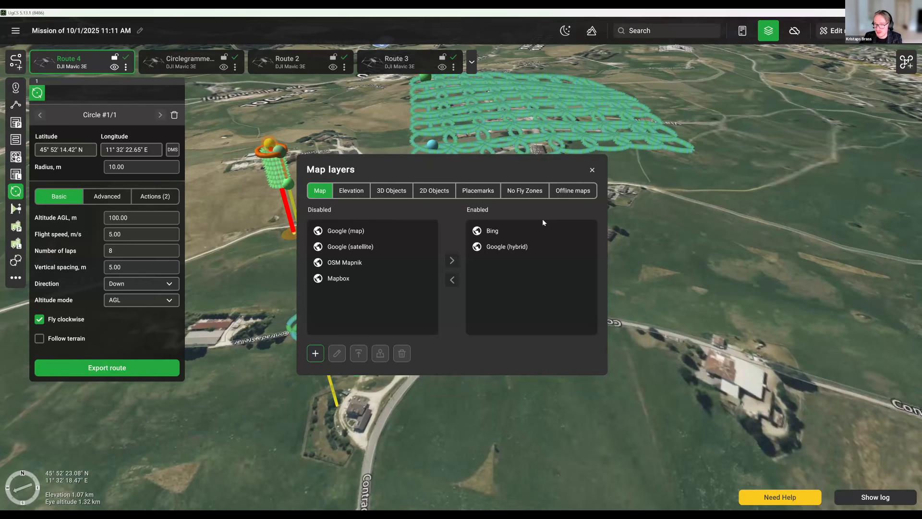
{"action": "left_click", "coordinate": [592, 170]}
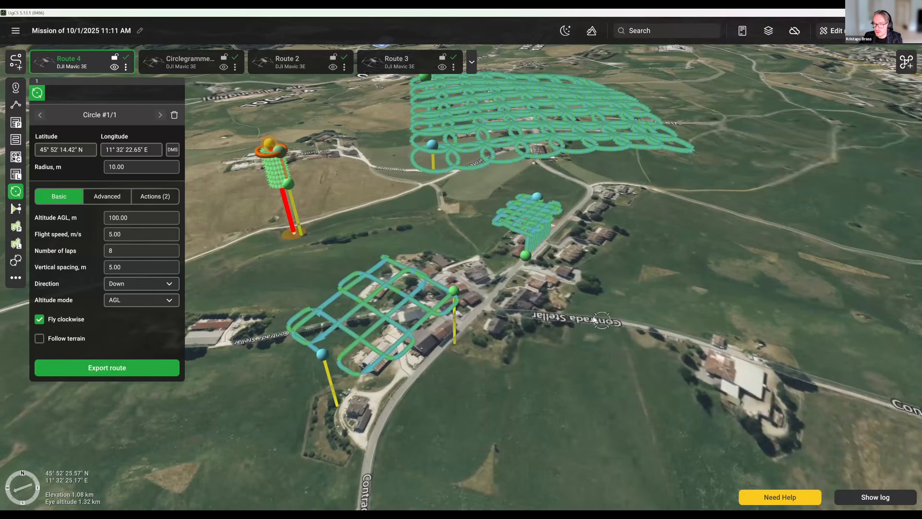
{"action": "scroll", "coordinate": [600, 324], "scroll_direction": "down", "scroll_amount": 1}
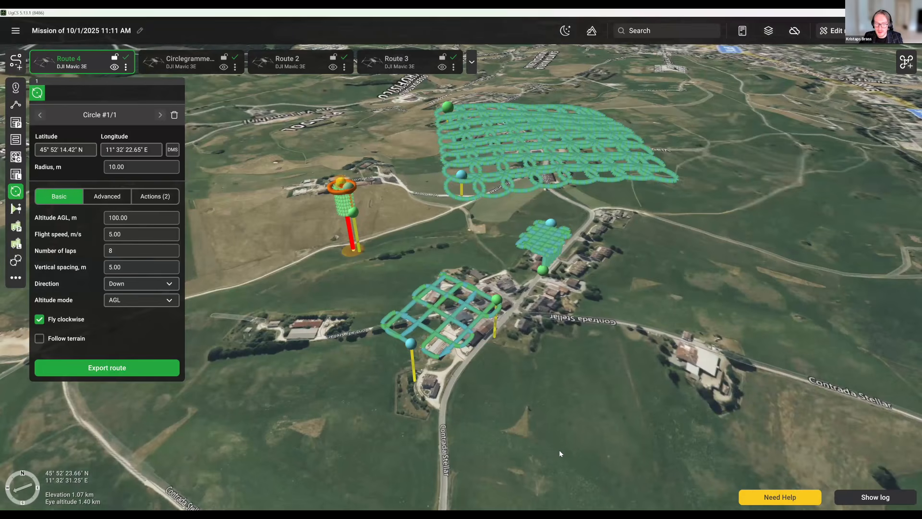
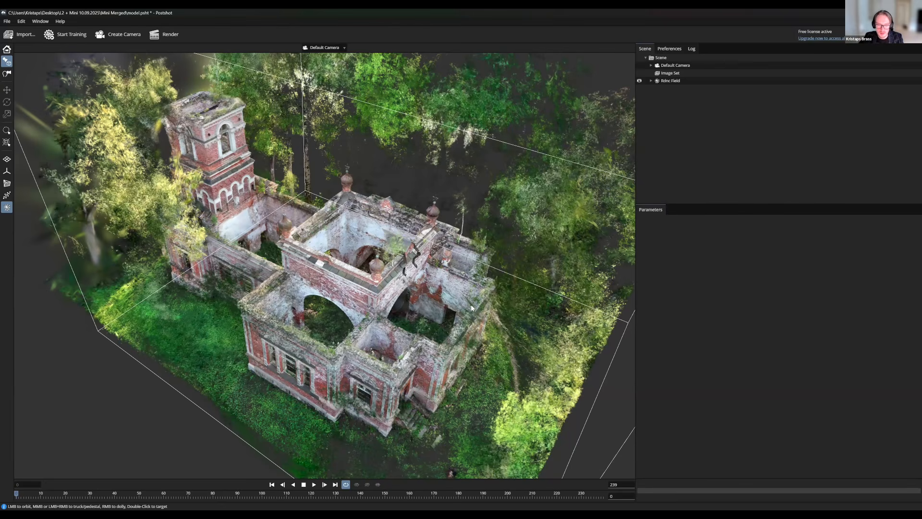
Step: In Postshot, examine the ruined brick church model up close from several angles, including the domes, arches and inner walls
{"action": "left_click_drag", "start_coordinate": [379, 347], "coordinate": [377, 330]}
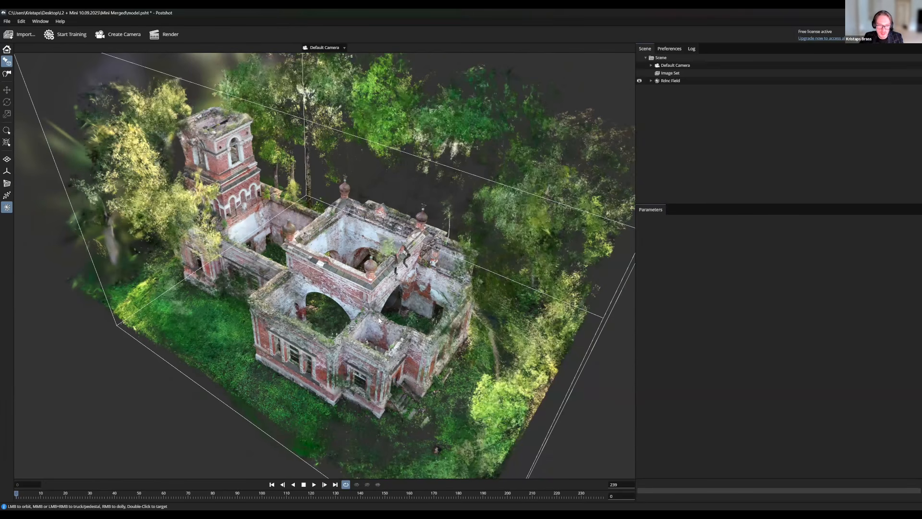
{"action": "scroll", "coordinate": [379, 321], "scroll_direction": "up", "scroll_amount": 3}
{"action": "scroll", "coordinate": [377, 319], "scroll_direction": "up", "scroll_amount": 3}
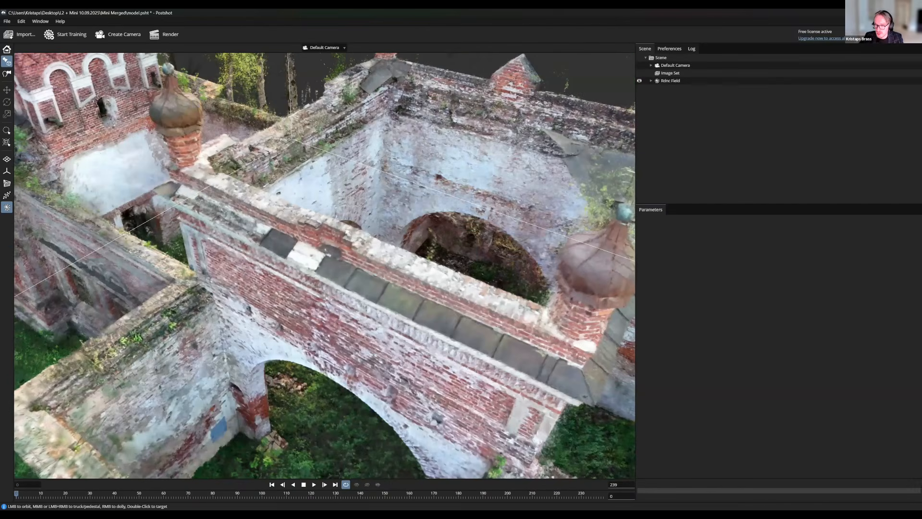
{"action": "scroll", "coordinate": [325, 265], "scroll_direction": "down", "scroll_amount": 2}
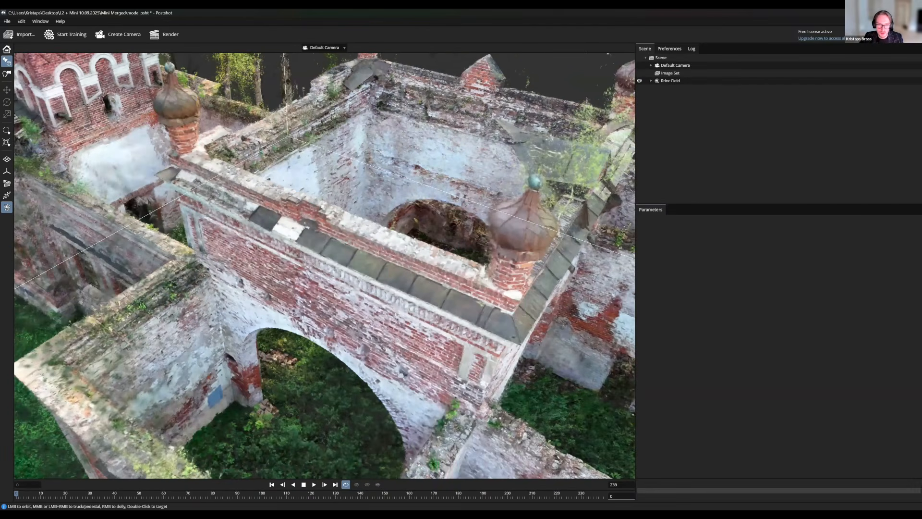
{"action": "middle_click_drag", "start_coordinate": [451, 398], "coordinate": [324, 265]}
{"action": "middle_click_drag", "start_coordinate": [274, 129], "coordinate": [426, 302]}
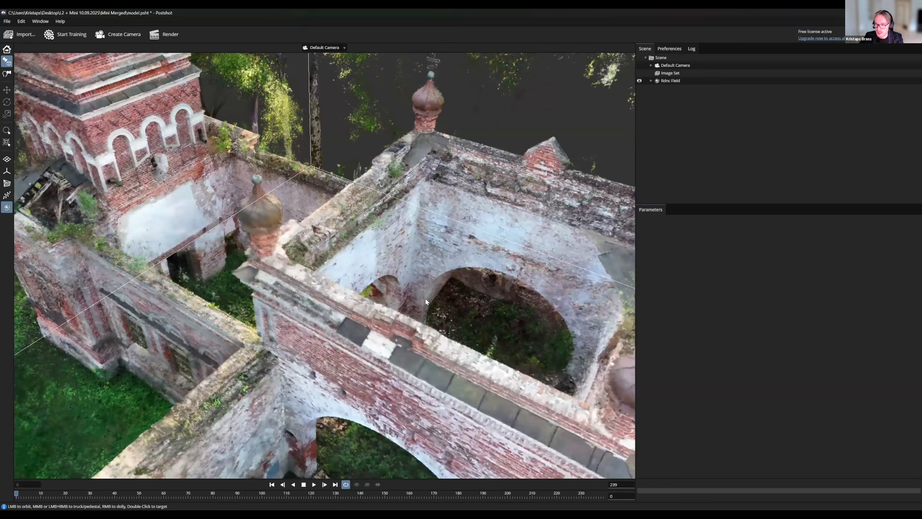
{"action": "middle_click_drag", "start_coordinate": [452, 340], "coordinate": [483, 302]}
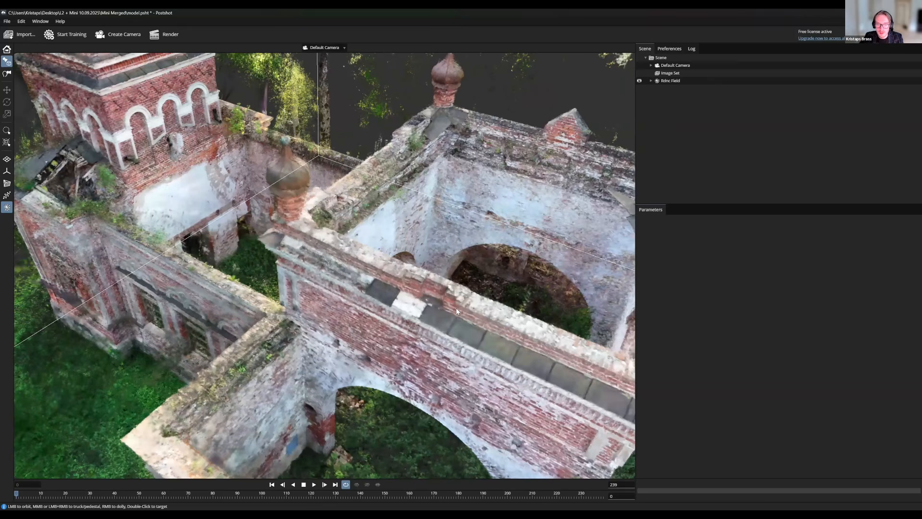
{"action": "scroll", "coordinate": [385, 306], "scroll_direction": "down", "scroll_amount": 1}
{"action": "right_click_drag", "start_coordinate": [421, 305], "coordinate": [399, 305]}
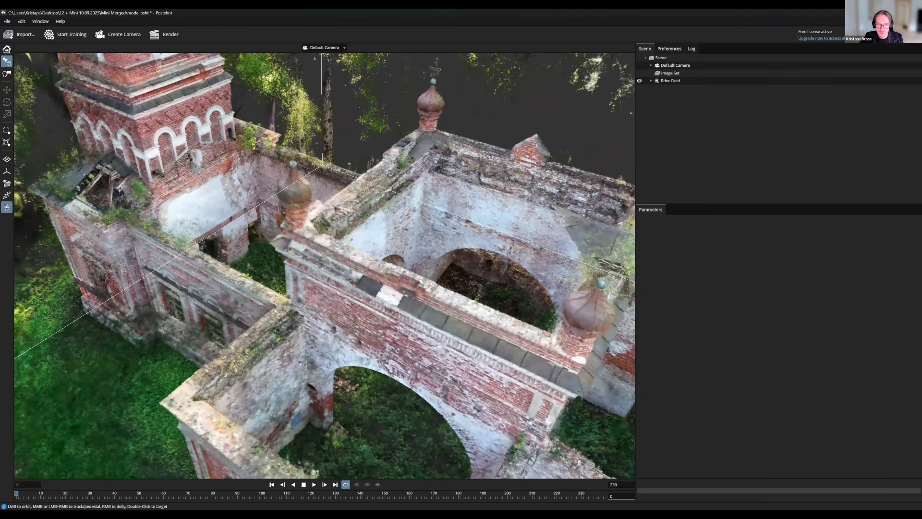
{"action": "left_click_drag", "start_coordinate": [398, 306], "coordinate": [442, 264]}
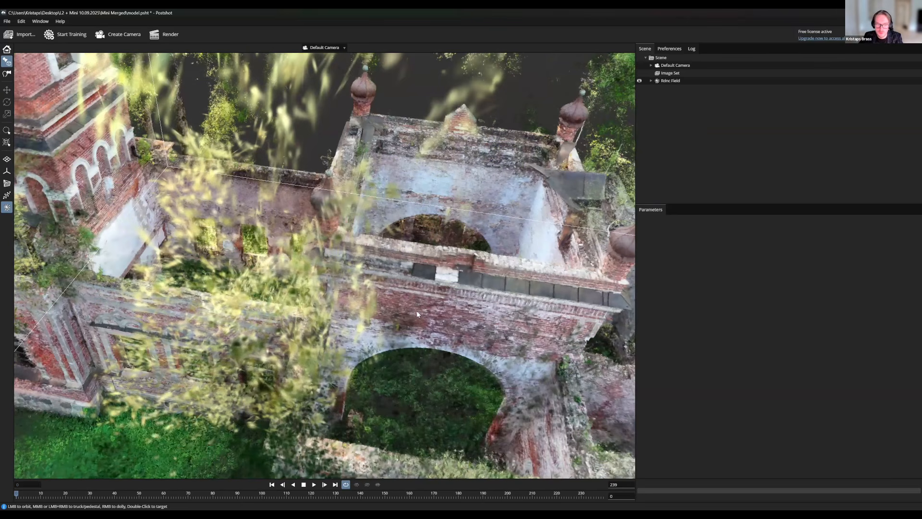
{"action": "left_click_drag", "start_coordinate": [448, 311], "coordinate": [450, 323]}
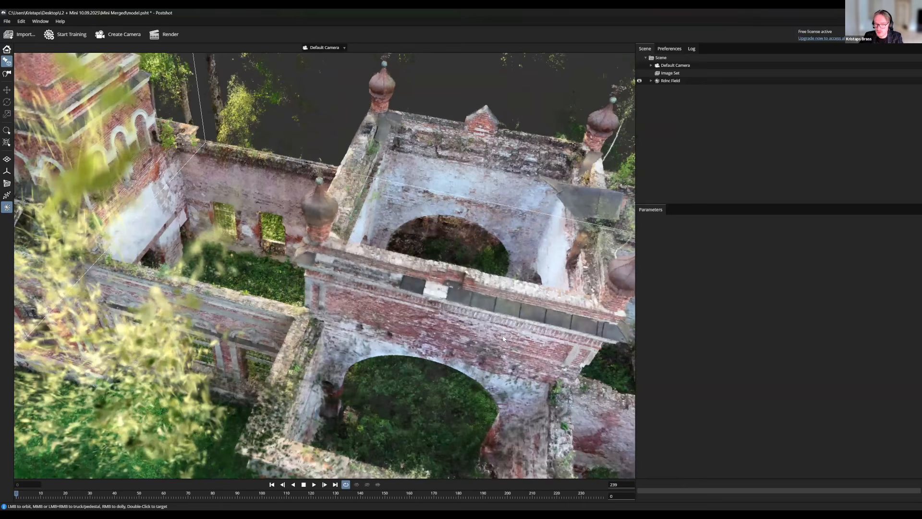
Step: Examine the whole ruined church from several sides, then its outer wall, arch and corner dome up close
{"action": "left_click_drag", "start_coordinate": [504, 338], "coordinate": [411, 315]}
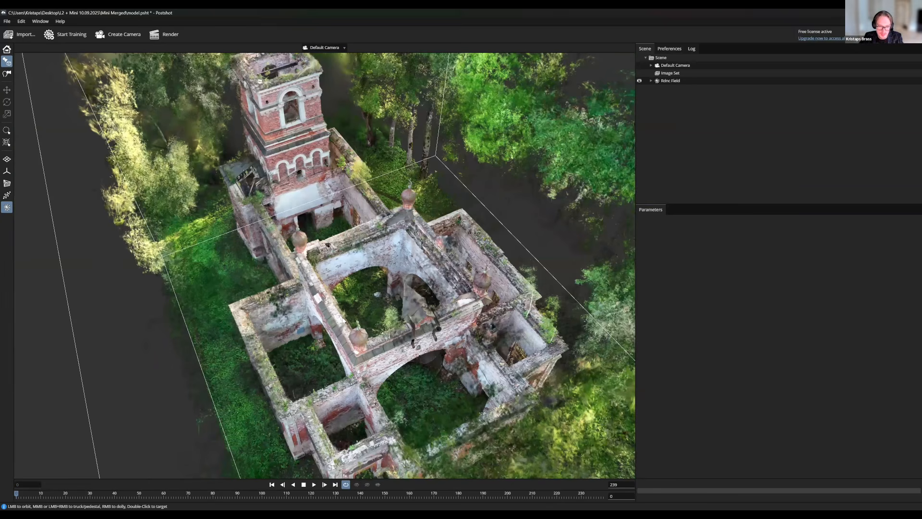
{"action": "scroll", "coordinate": [339, 320], "scroll_direction": "up", "scroll_amount": 3}
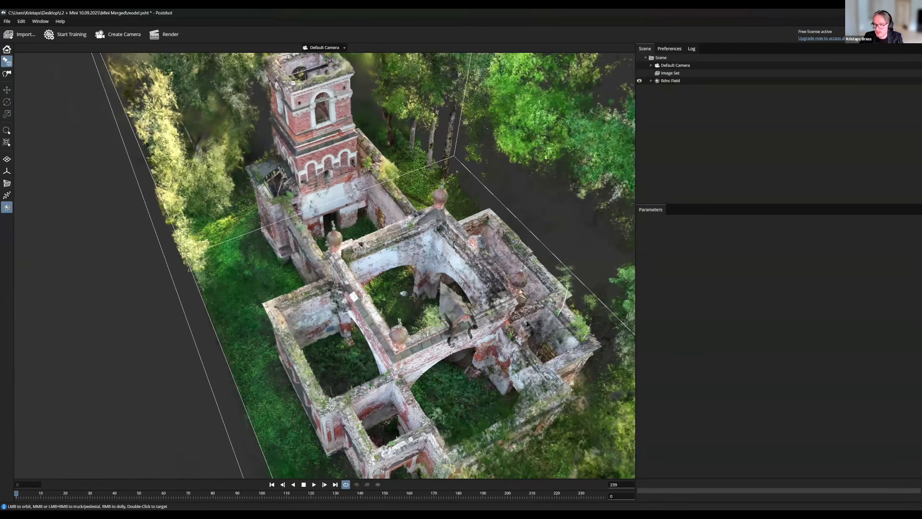
{"action": "left_click_drag", "start_coordinate": [339, 321], "coordinate": [414, 294]}
{"action": "left_click_drag", "start_coordinate": [340, 324], "coordinate": [458, 381]}
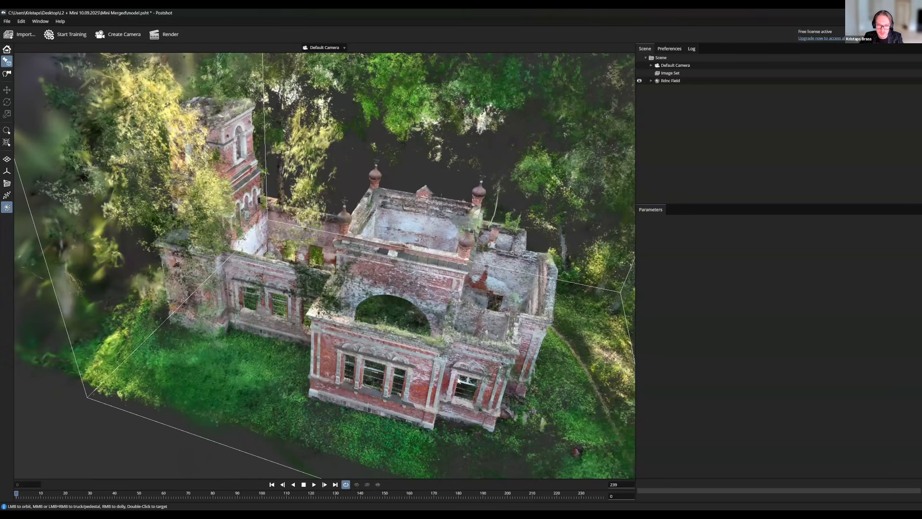
{"action": "scroll", "coordinate": [331, 317], "scroll_direction": "up", "scroll_amount": 3}
{"action": "left_click_drag", "start_coordinate": [413, 298], "coordinate": [384, 269]}
{"action": "scroll", "coordinate": [385, 269], "scroll_direction": "up", "scroll_amount": 5}
{"action": "scroll", "coordinate": [461, 308], "scroll_direction": "down", "scroll_amount": 5}
{"action": "left_click_drag", "start_coordinate": [461, 307], "coordinate": [518, 372]}
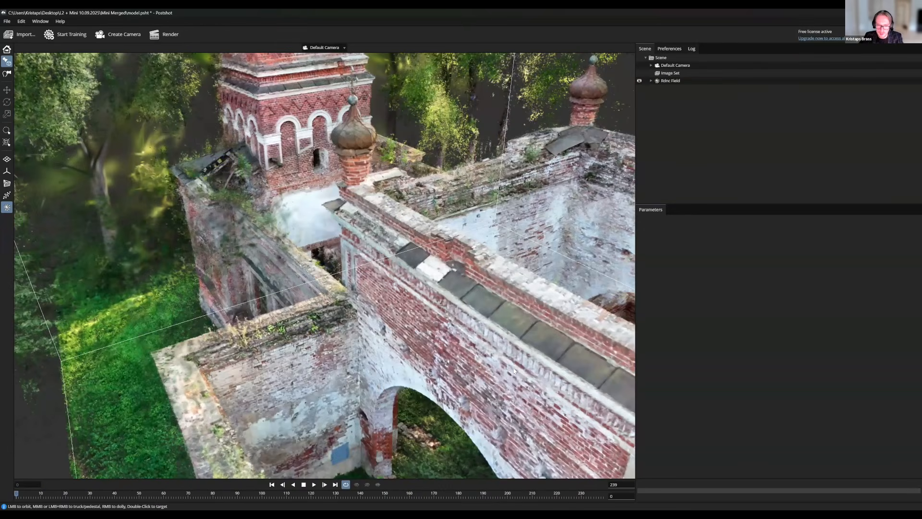
Step: Examine the church's central hall from directly above, including the fallen dome inside and the surrounding wall tops
{"action": "scroll", "coordinate": [516, 354], "scroll_direction": "down", "scroll_amount": 2}
{"action": "middle_click_drag", "start_coordinate": [516, 354], "coordinate": [398, 375]}
{"action": "left_click_drag", "start_coordinate": [526, 149], "coordinate": [533, 236]}
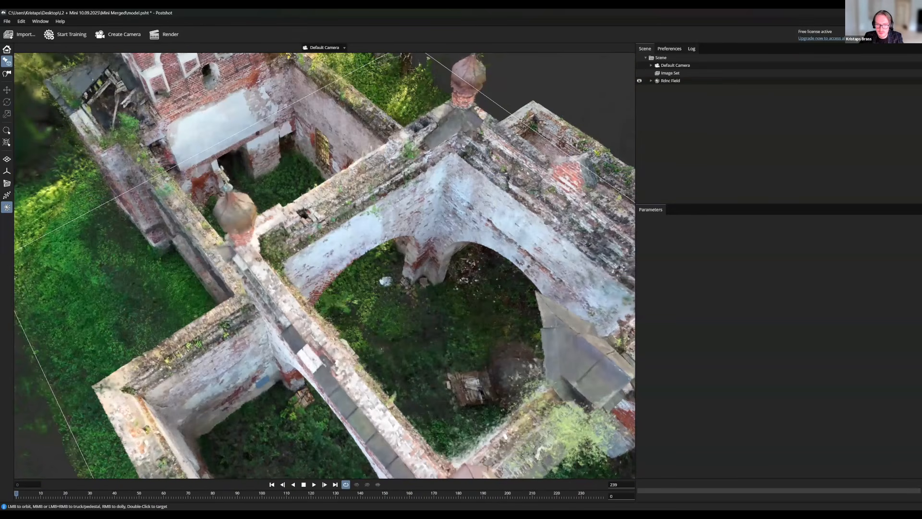
{"action": "left_click_drag", "start_coordinate": [527, 270], "coordinate": [530, 278]}
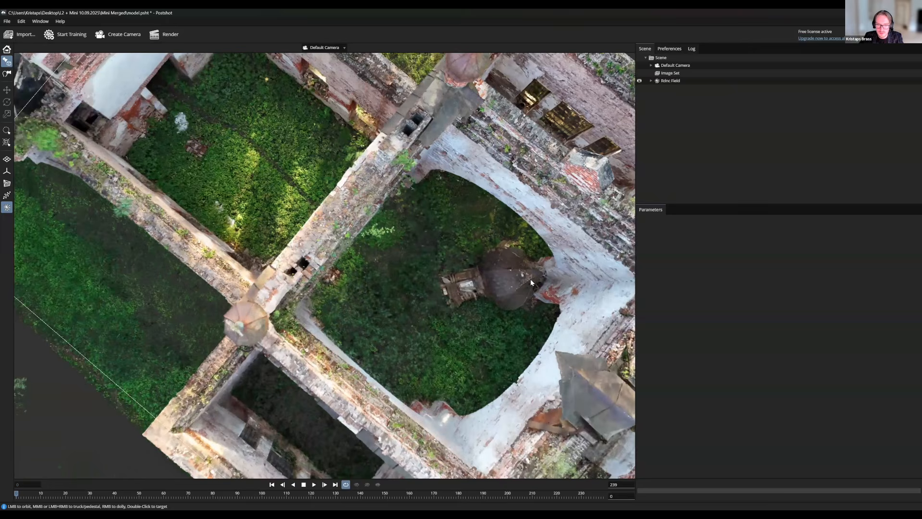
{"action": "scroll", "coordinate": [530, 279], "scroll_direction": "up", "scroll_amount": 1}
{"action": "middle_click_drag", "start_coordinate": [563, 272], "coordinate": [541, 268]}
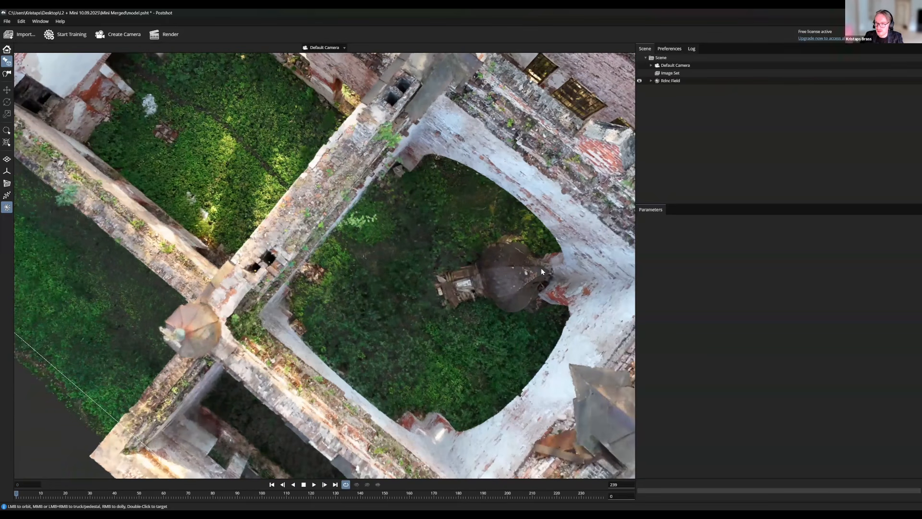
{"action": "scroll", "coordinate": [541, 268], "scroll_direction": "down", "scroll_amount": 2}
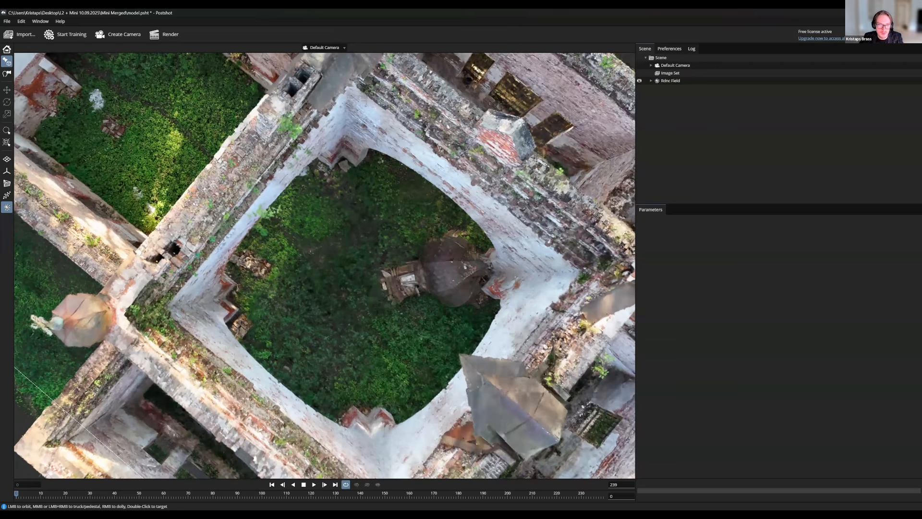
{"action": "scroll", "coordinate": [338, 211], "scroll_direction": "down", "scroll_amount": 4}
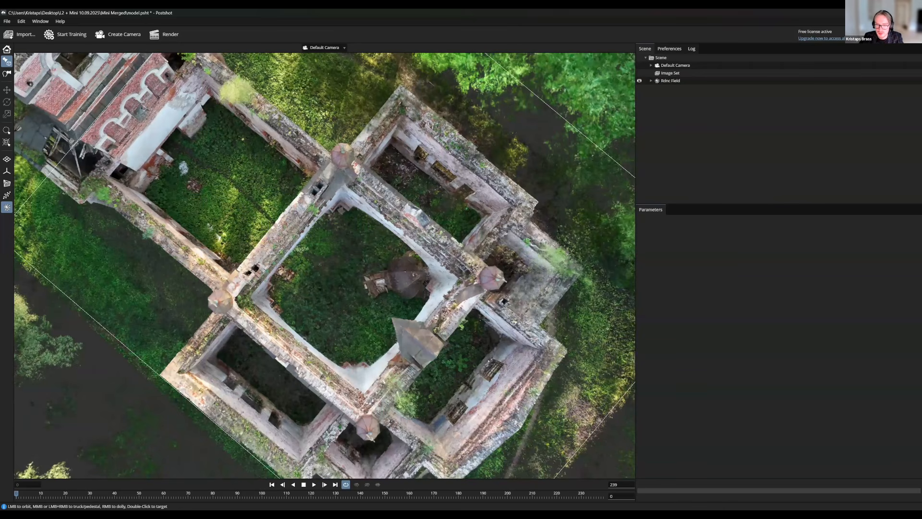
{"action": "middle_click_drag", "start_coordinate": [336, 211], "coordinate": [401, 305]}
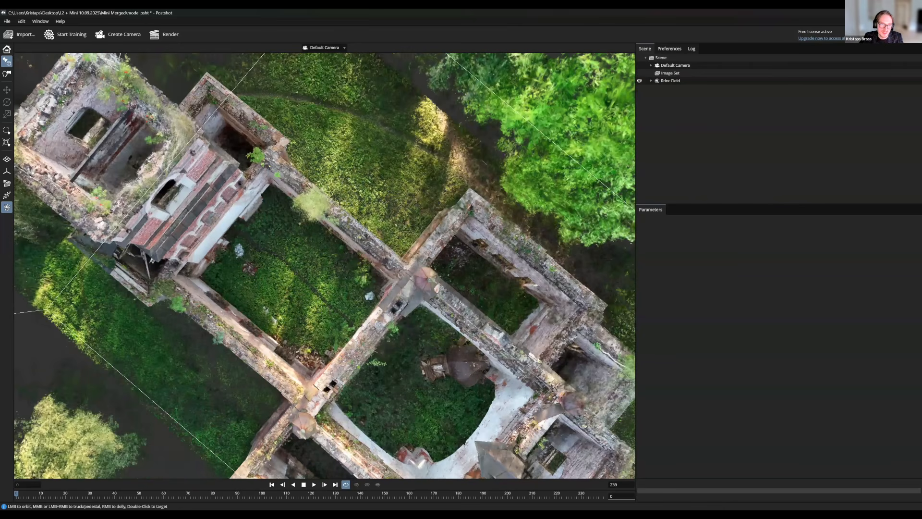
{"action": "left_click_drag", "start_coordinate": [332, 211], "coordinate": [262, 206]}
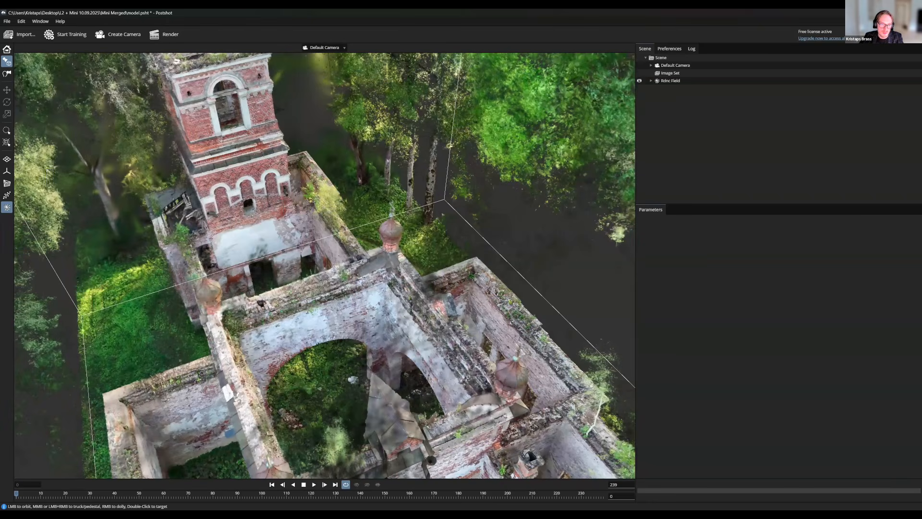
Step: Centre the view on the bell tower and examine its brickwork, arched windows and overgrown open top
{"action": "double_click", "coordinate": [234, 214]}
{"action": "double_click", "coordinate": [342, 172]}
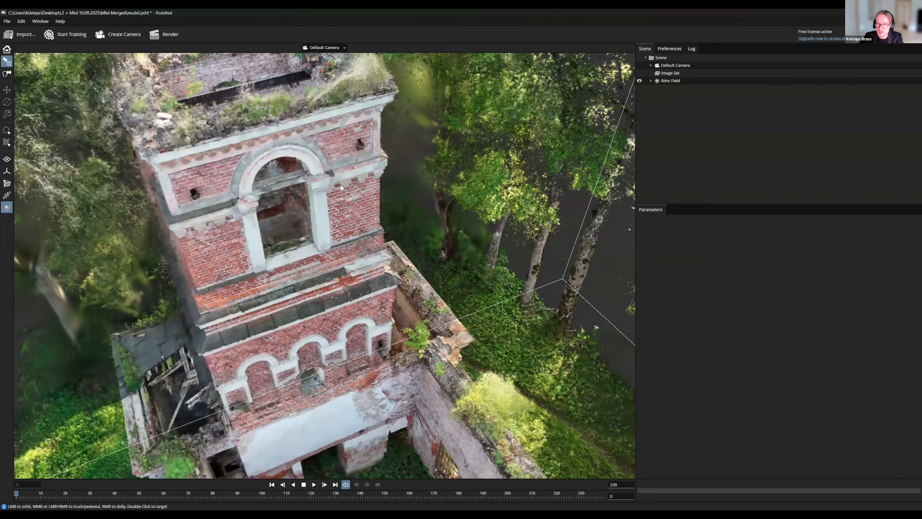
{"action": "scroll", "coordinate": [308, 236], "scroll_direction": "up", "scroll_amount": 3}
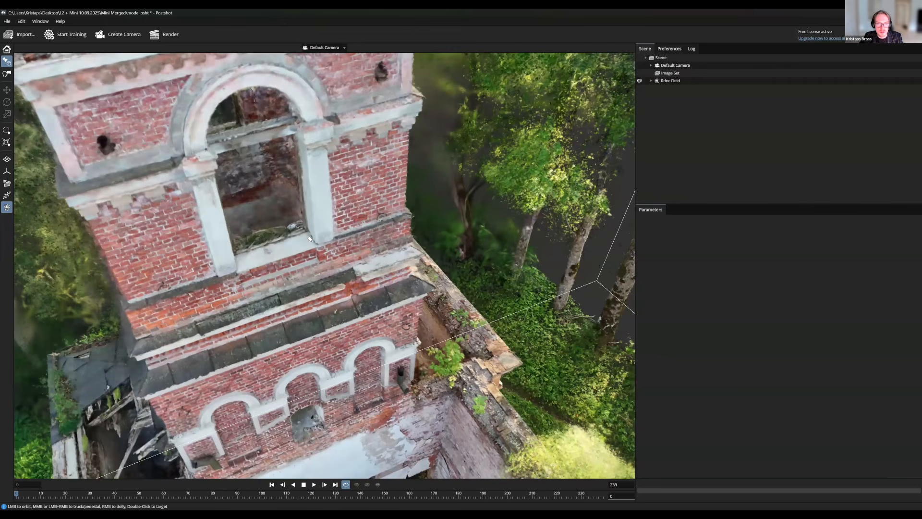
{"action": "scroll", "coordinate": [346, 234], "scroll_direction": "down", "scroll_amount": 3}
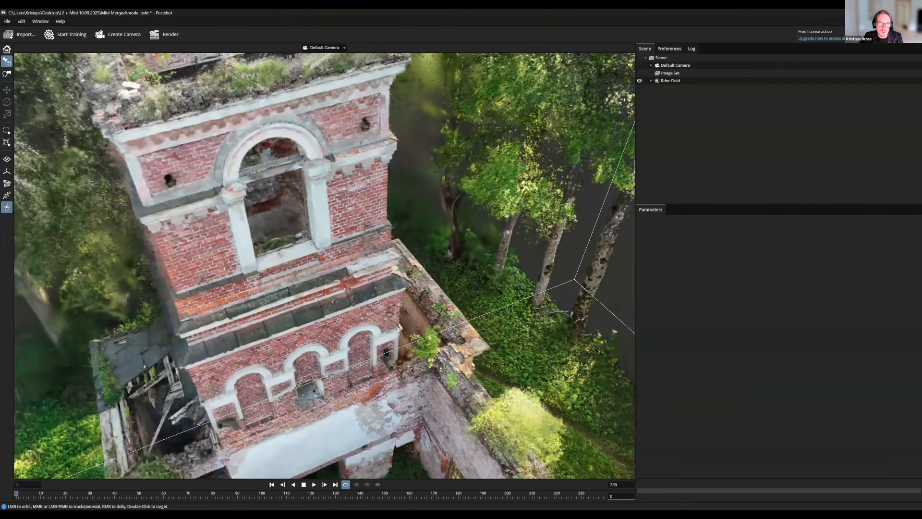
{"action": "middle_click_drag", "start_coordinate": [346, 234], "coordinate": [456, 244]}
{"action": "left_click_drag", "start_coordinate": [456, 244], "coordinate": [374, 247]}
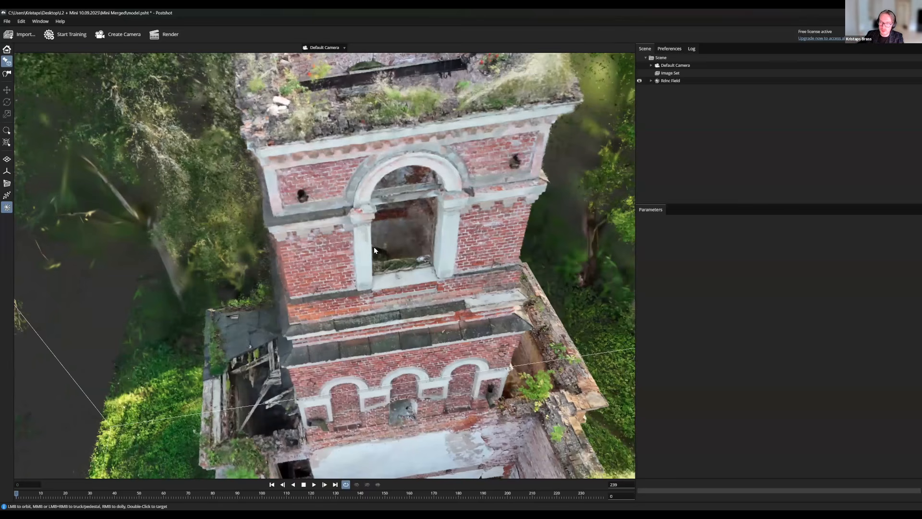
{"action": "left_click_drag", "start_coordinate": [403, 353], "coordinate": [398, 340]}
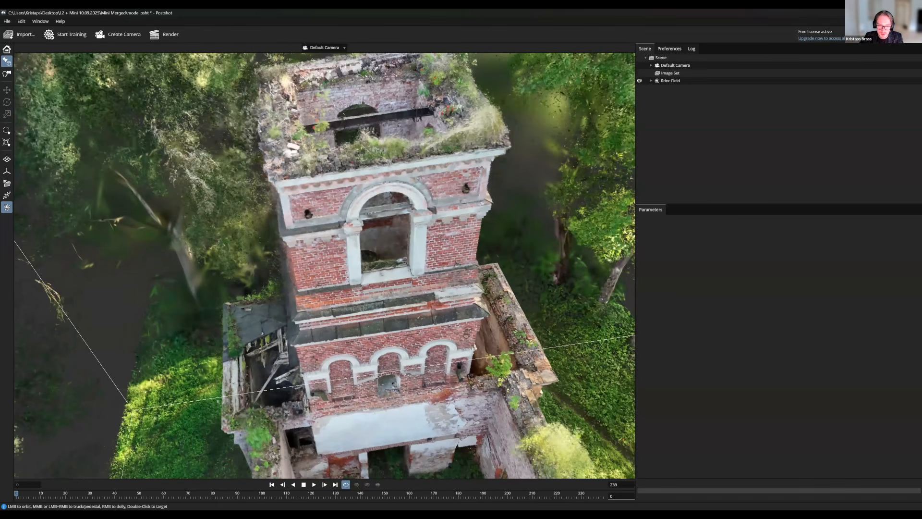
{"action": "left_click_drag", "start_coordinate": [263, 332], "coordinate": [331, 321]}
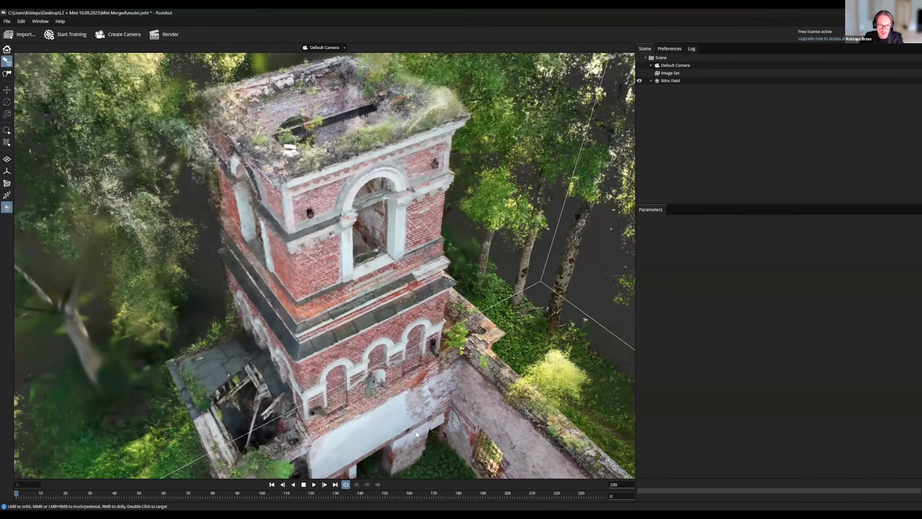
Step: Examine the roofless nave at the tower's base, including its plastered walls, barred window and overgrown floor
{"action": "middle_click_drag", "start_coordinate": [416, 433], "coordinate": [362, 268]}
{"action": "scroll", "coordinate": [325, 265], "scroll_direction": "up", "scroll_amount": 4}
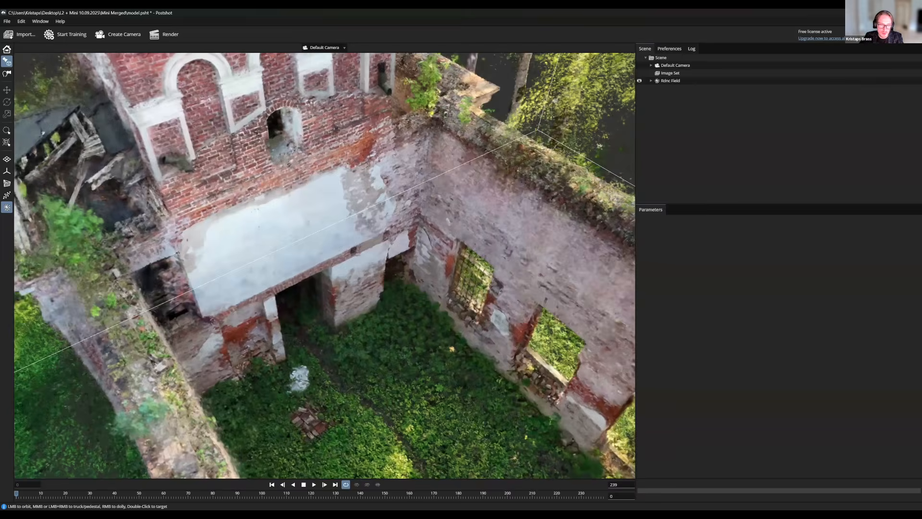
{"action": "left_click_drag", "start_coordinate": [449, 387], "coordinate": [408, 390]}
{"action": "scroll", "coordinate": [394, 368], "scroll_direction": "down", "scroll_amount": 3}
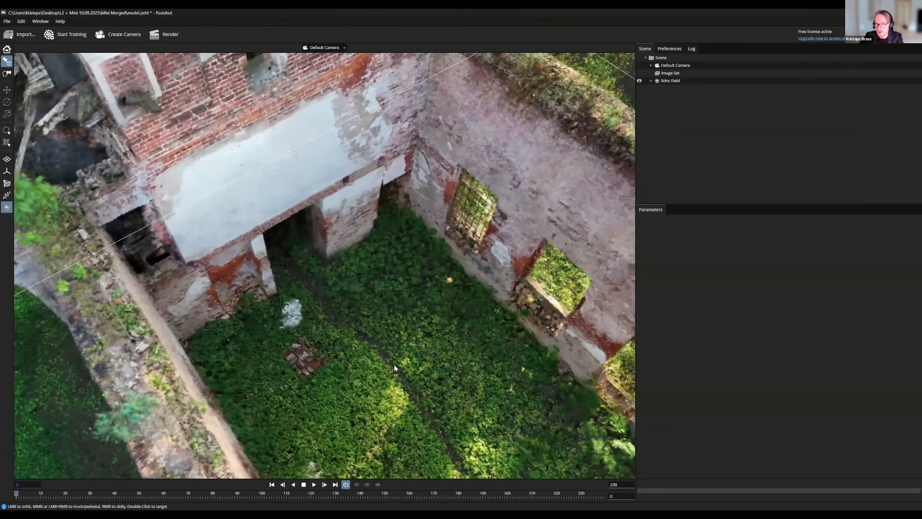
{"action": "scroll", "coordinate": [395, 368], "scroll_direction": "down", "scroll_amount": 2}
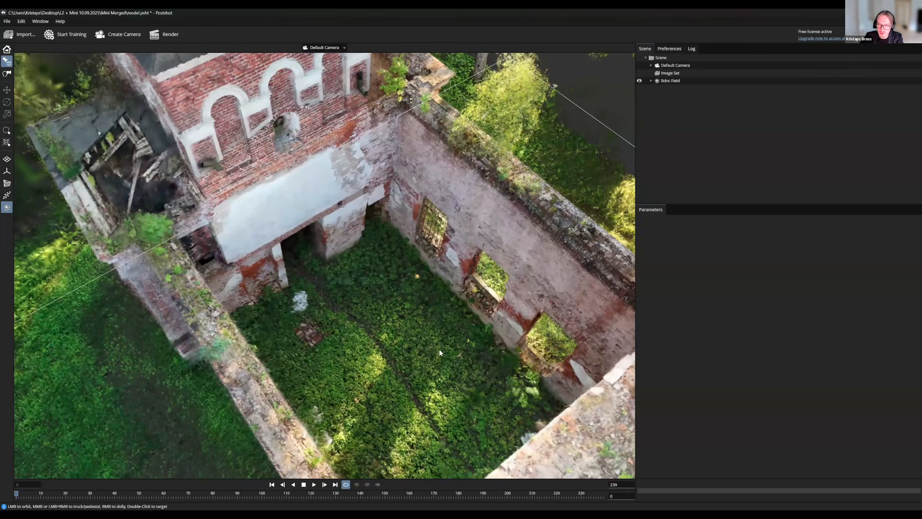
{"action": "scroll", "coordinate": [457, 360], "scroll_direction": "down", "scroll_amount": 5}
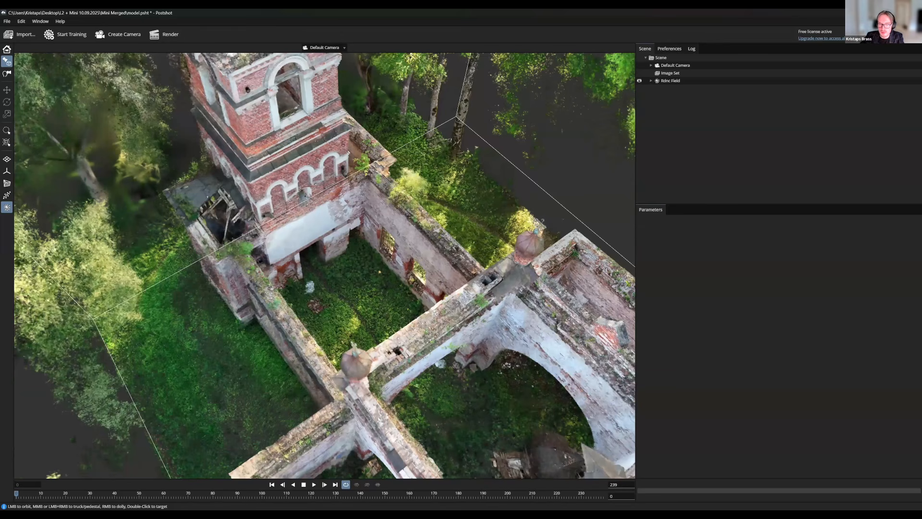
Step: Examine the side chamber, large arch and corner domes around the central hall from different angles
{"action": "middle_click_drag", "start_coordinate": [414, 360], "coordinate": [431, 272]}
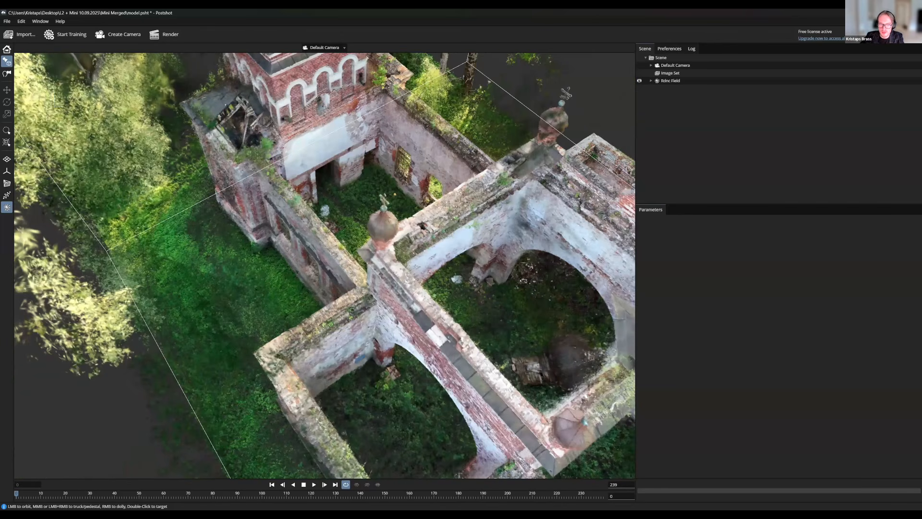
{"action": "middle_click_drag", "start_coordinate": [484, 432], "coordinate": [432, 346]}
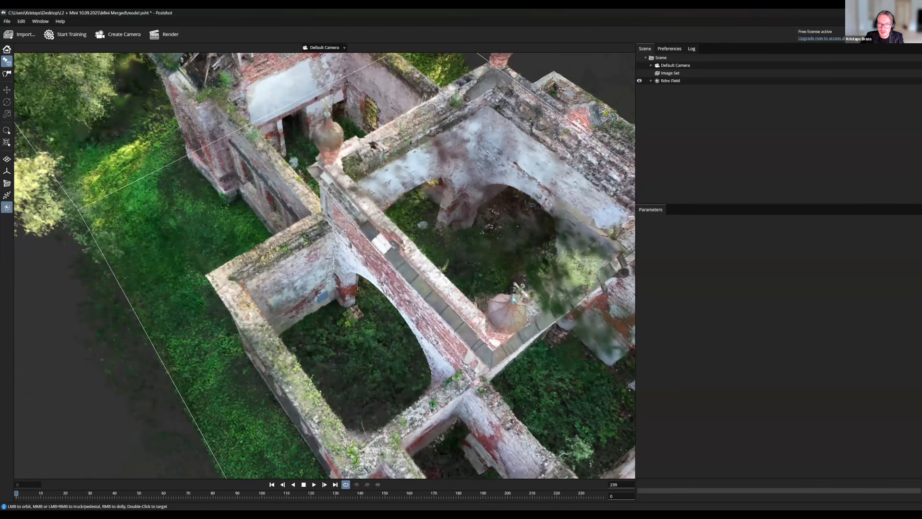
{"action": "left_click_drag", "start_coordinate": [365, 297], "coordinate": [401, 259]}
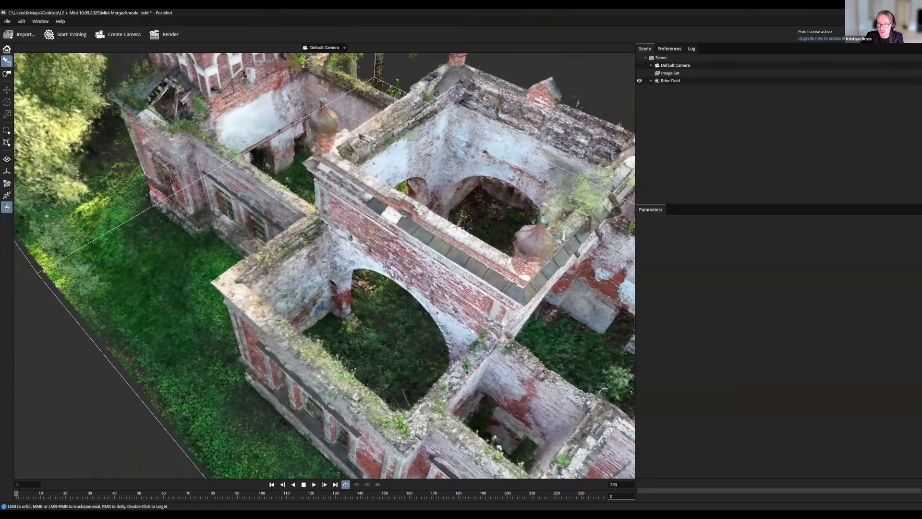
{"action": "middle_click_drag", "start_coordinate": [470, 325], "coordinate": [373, 430]}
{"action": "scroll", "coordinate": [459, 326], "scroll_direction": "up", "scroll_amount": 2}
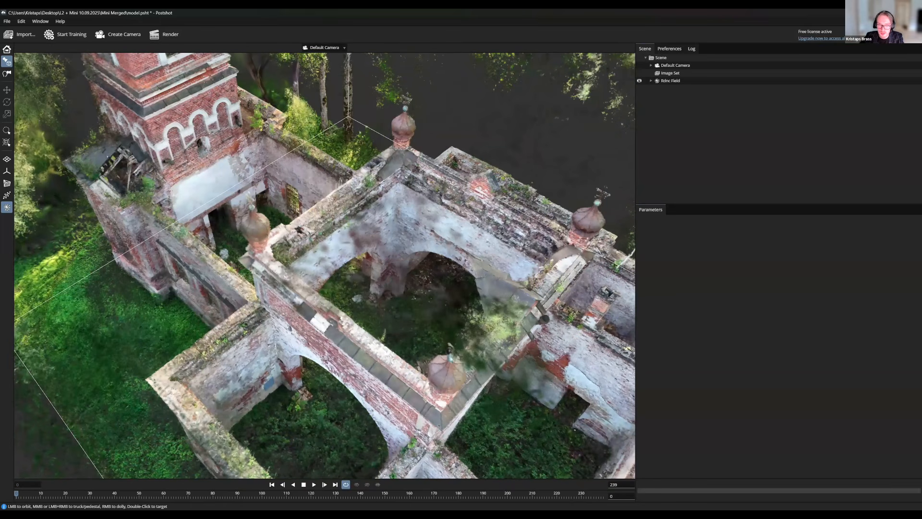
{"action": "middle_click_drag", "start_coordinate": [411, 355], "coordinate": [495, 401]}
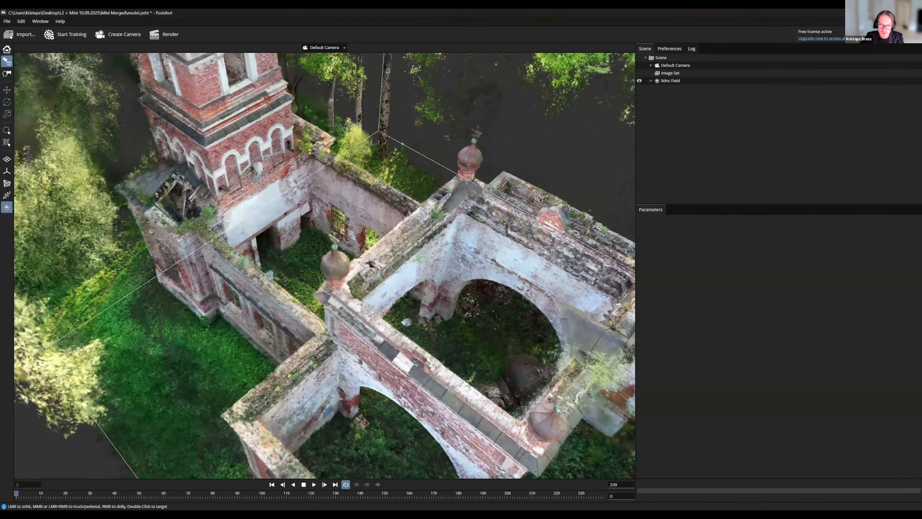
{"action": "left_click_drag", "start_coordinate": [434, 366], "coordinate": [379, 384]}
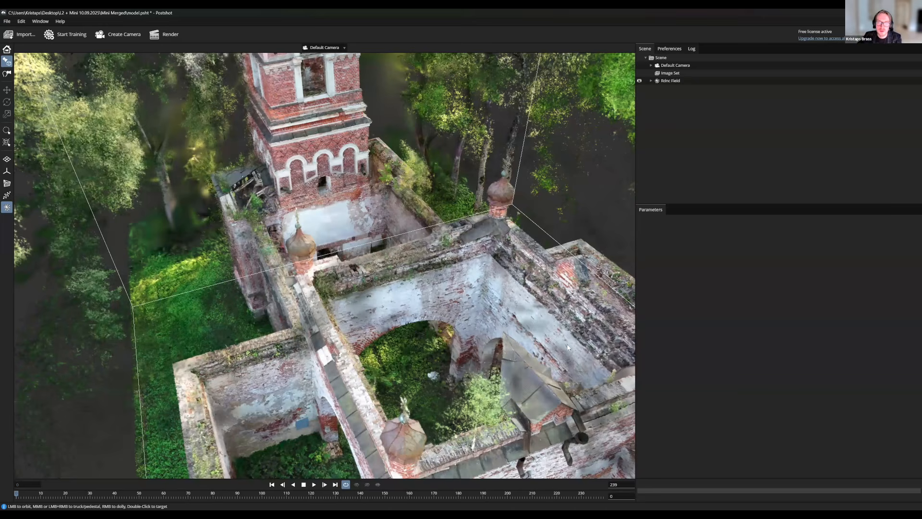
{"action": "left_click_drag", "start_coordinate": [448, 382], "coordinate": [293, 395]}
{"action": "left_click_drag", "start_coordinate": [420, 318], "coordinate": [457, 269]}
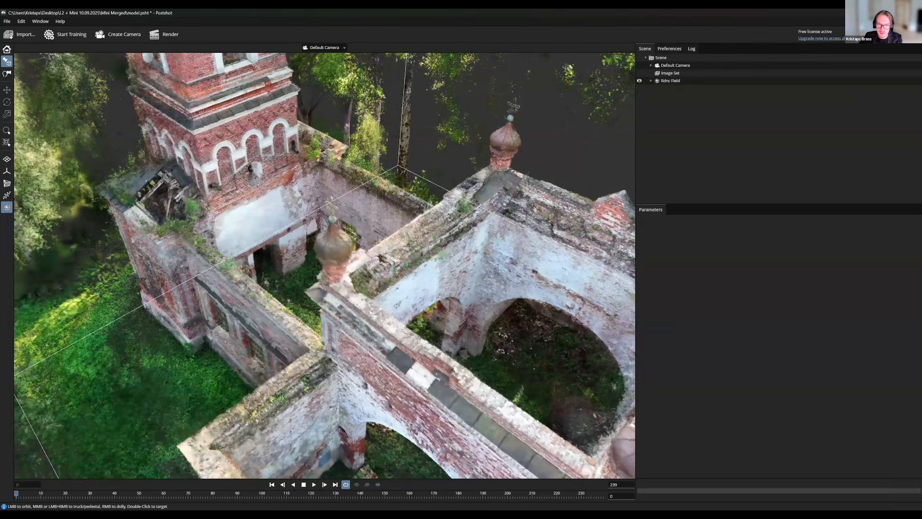
Step: Compare the overall church view with a close-up of the far corner dome and its cross
{"action": "scroll", "coordinate": [324, 265], "scroll_direction": "down", "scroll_amount": 3}
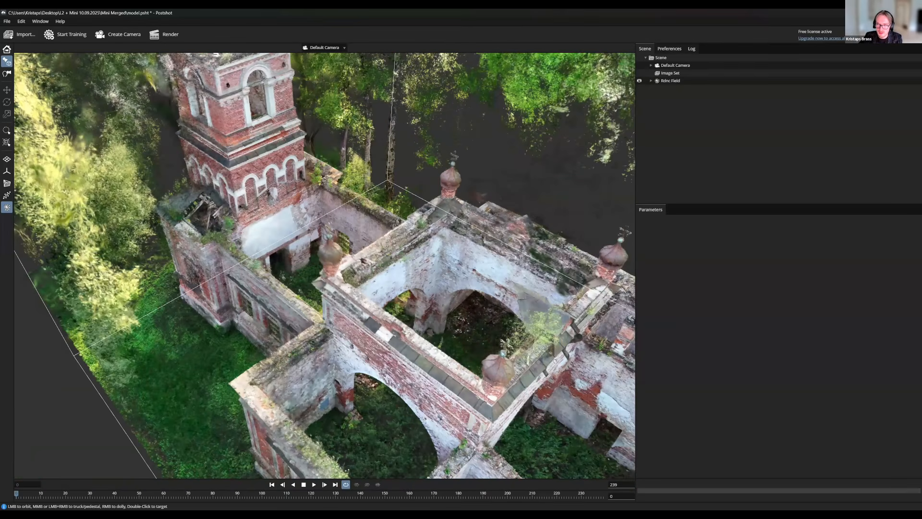
{"action": "left_click_drag", "start_coordinate": [336, 288], "coordinate": [361, 290]}
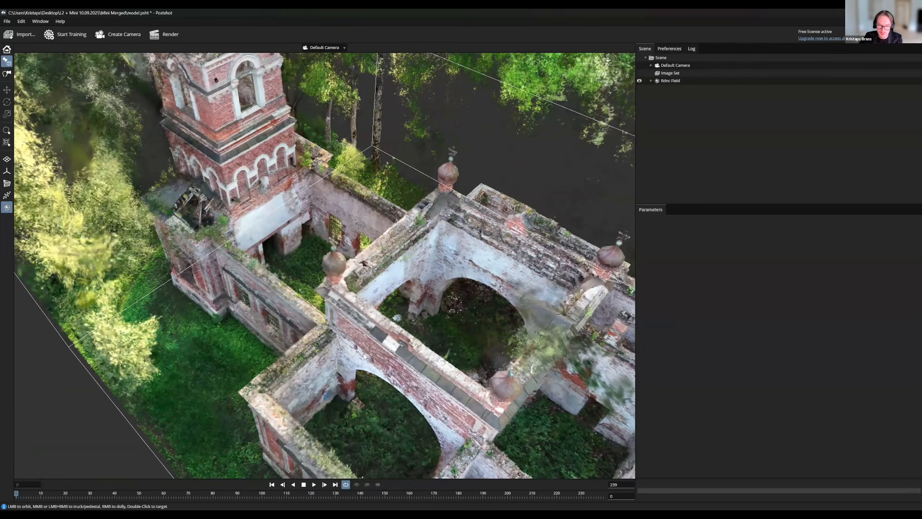
{"action": "left_click_drag", "start_coordinate": [365, 357], "coordinate": [385, 384]}
{"action": "scroll", "coordinate": [325, 266], "scroll_direction": "up", "scroll_amount": 5}
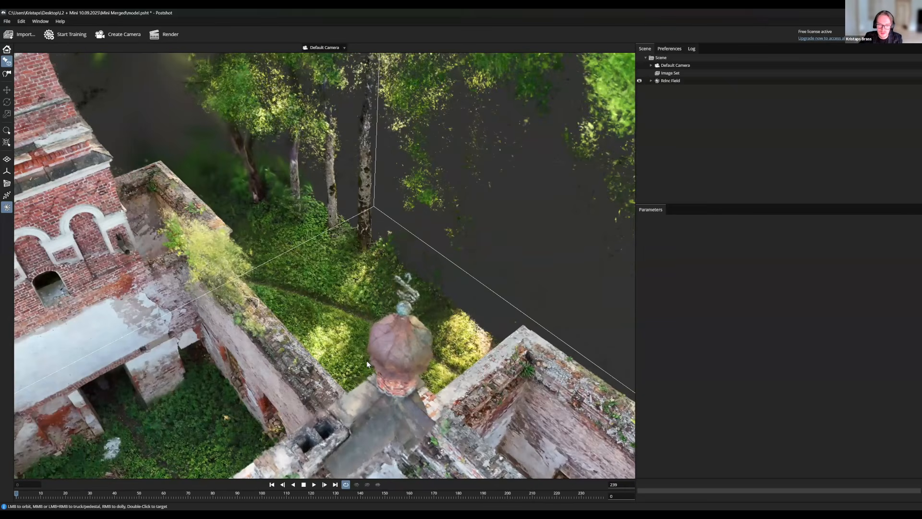
{"action": "scroll", "coordinate": [367, 360], "scroll_direction": "up", "scroll_amount": 5}
{"action": "scroll", "coordinate": [325, 266], "scroll_direction": "down", "scroll_amount": 5}
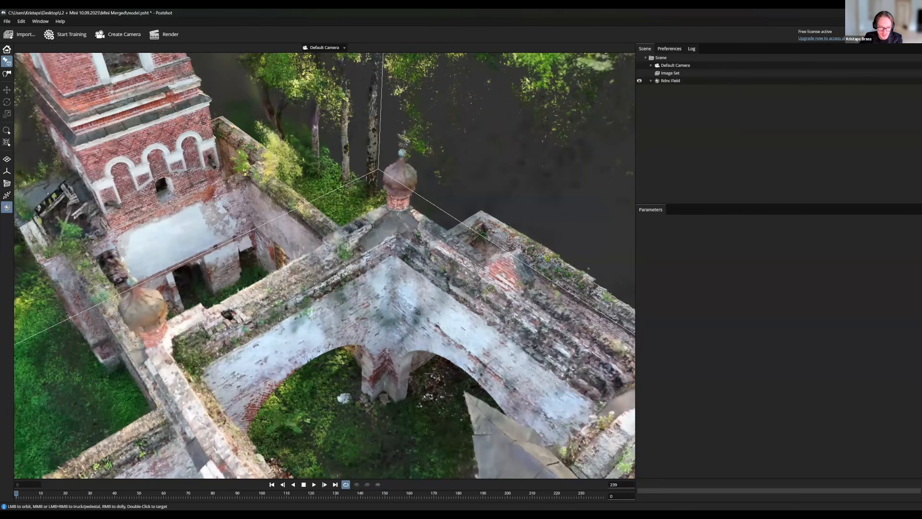
{"action": "scroll", "coordinate": [324, 266], "scroll_direction": "down", "scroll_amount": 5}
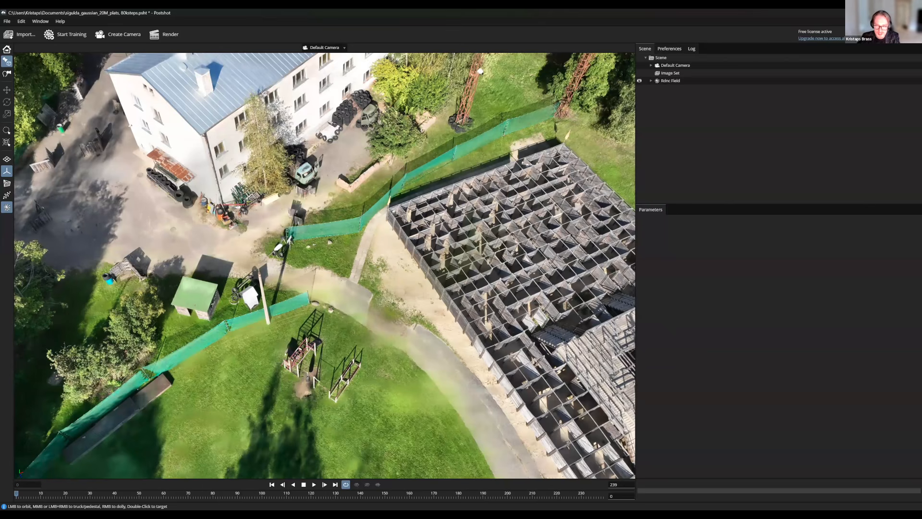
Step: Examine the lawn and paths between the white building and the wooden maze, and compare them with the whole site
{"action": "left_click_drag", "start_coordinate": [317, 269], "coordinate": [375, 240]}
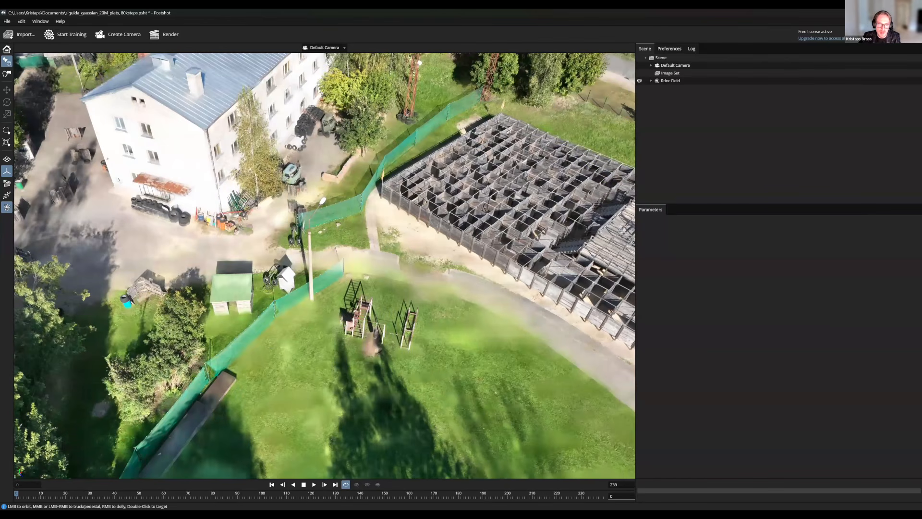
{"action": "left_click_drag", "start_coordinate": [346, 264], "coordinate": [297, 272]}
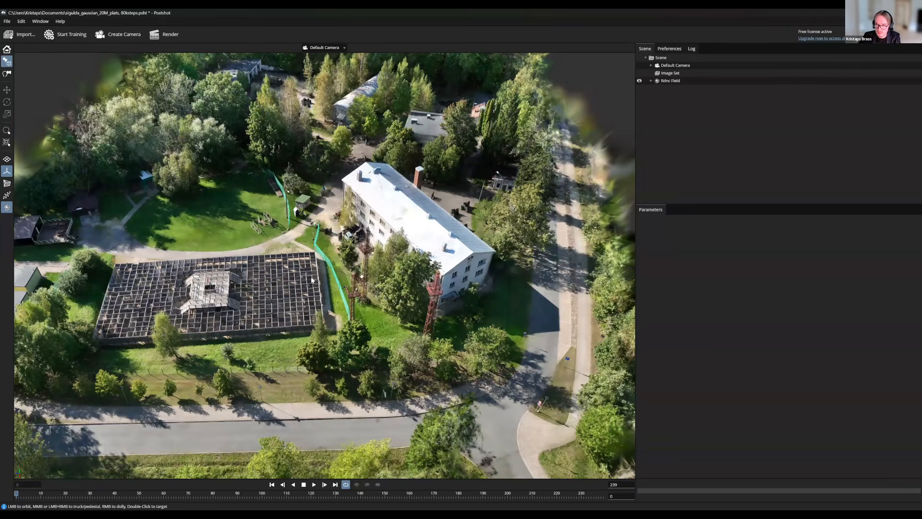
{"action": "scroll", "coordinate": [311, 280], "scroll_direction": "down", "scroll_amount": 6}
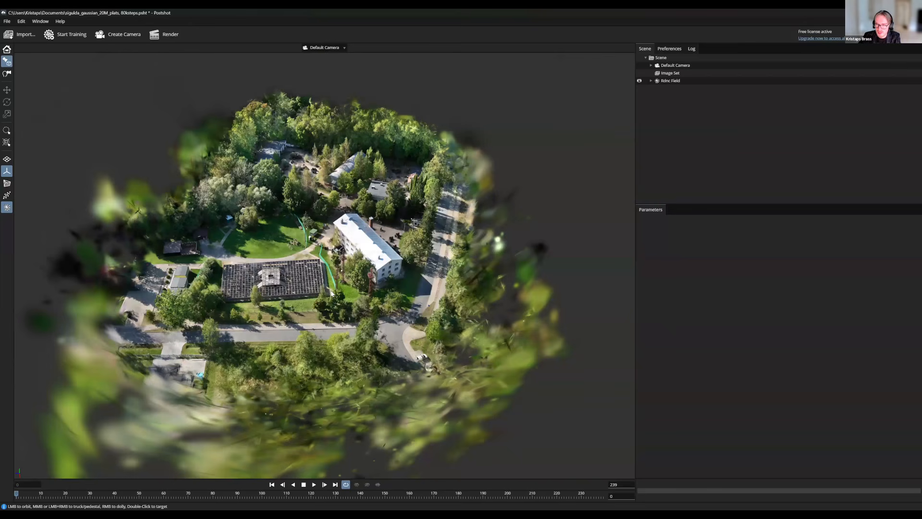
{"action": "scroll", "coordinate": [342, 290], "scroll_direction": "up", "scroll_amount": 5}
{"action": "scroll", "coordinate": [324, 265], "scroll_direction": "up", "scroll_amount": 3}
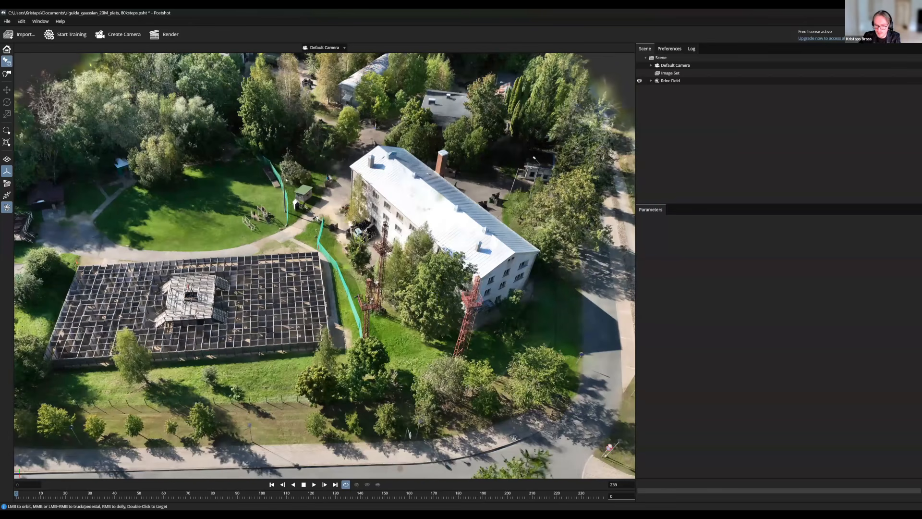
Step: Examine the entire wooden maze and its surrounding lawns, fence and roads from opposite sides
{"action": "middle_click_drag", "start_coordinate": [168, 316], "coordinate": [358, 345]}
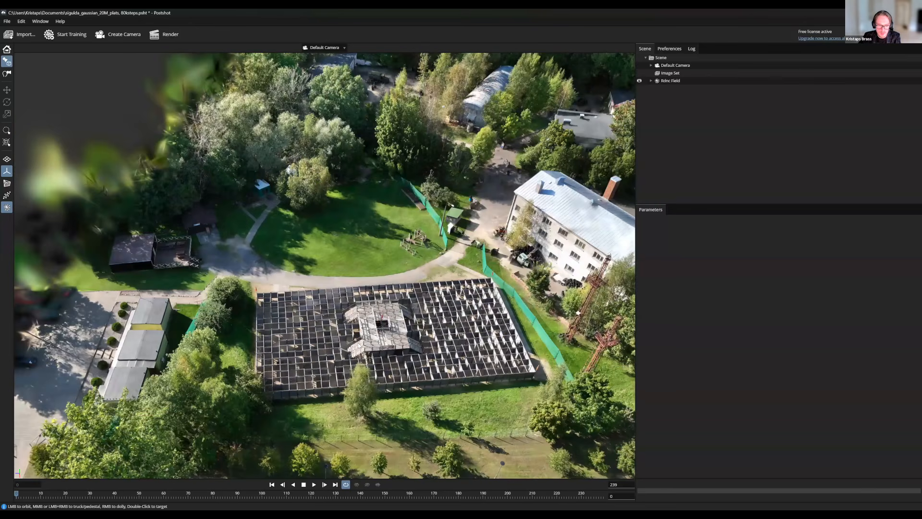
{"action": "left_click_drag", "start_coordinate": [358, 347], "coordinate": [430, 332]}
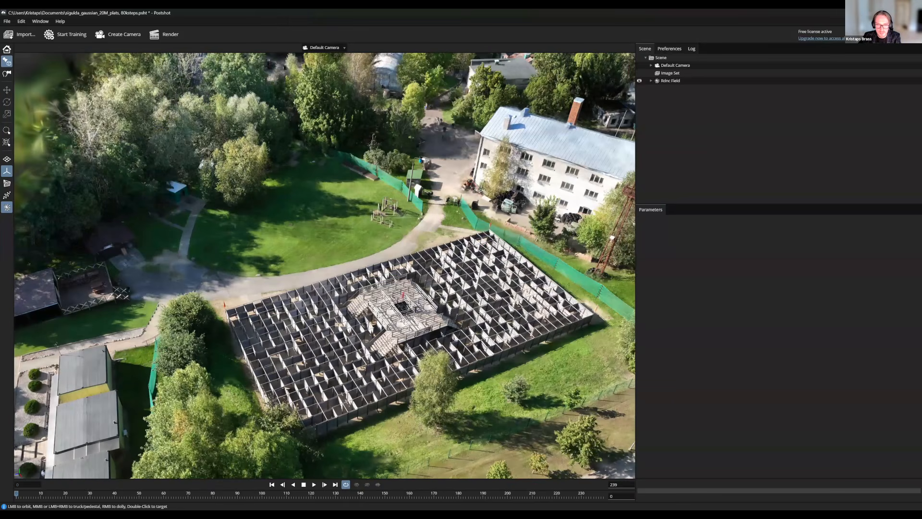
{"action": "scroll", "coordinate": [352, 251], "scroll_direction": "up", "scroll_amount": 3}
{"action": "scroll", "coordinate": [401, 226], "scroll_direction": "up", "scroll_amount": 3}
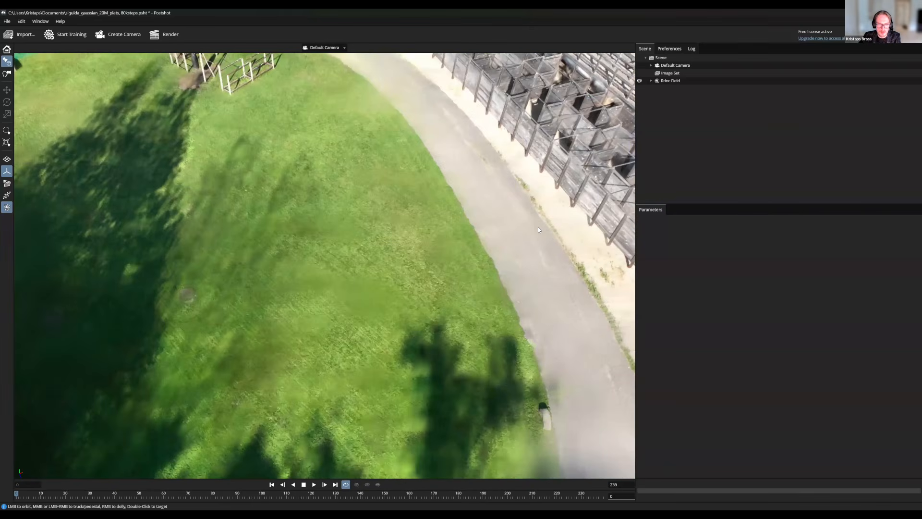
{"action": "scroll", "coordinate": [539, 231], "scroll_direction": "down", "scroll_amount": 5}
{"action": "scroll", "coordinate": [374, 226], "scroll_direction": "down", "scroll_amount": 5}
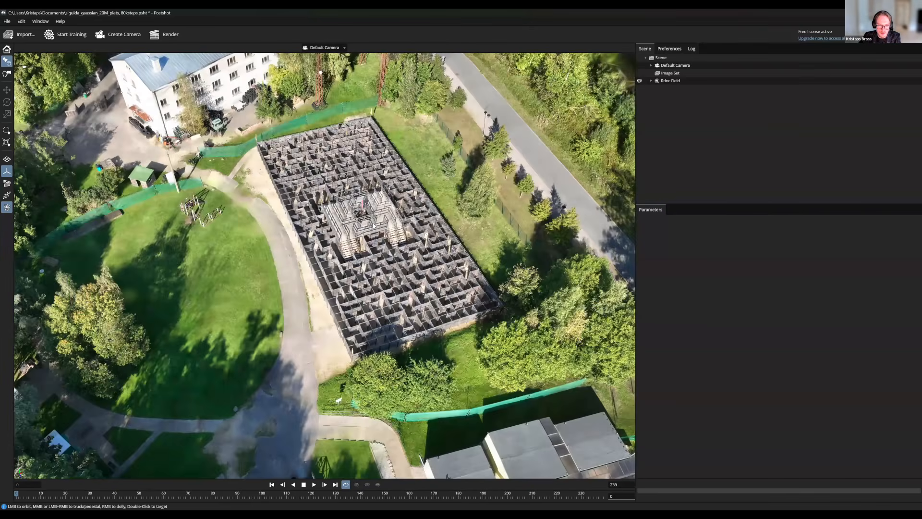
{"action": "scroll", "coordinate": [320, 280], "scroll_direction": "down", "scroll_amount": 3}
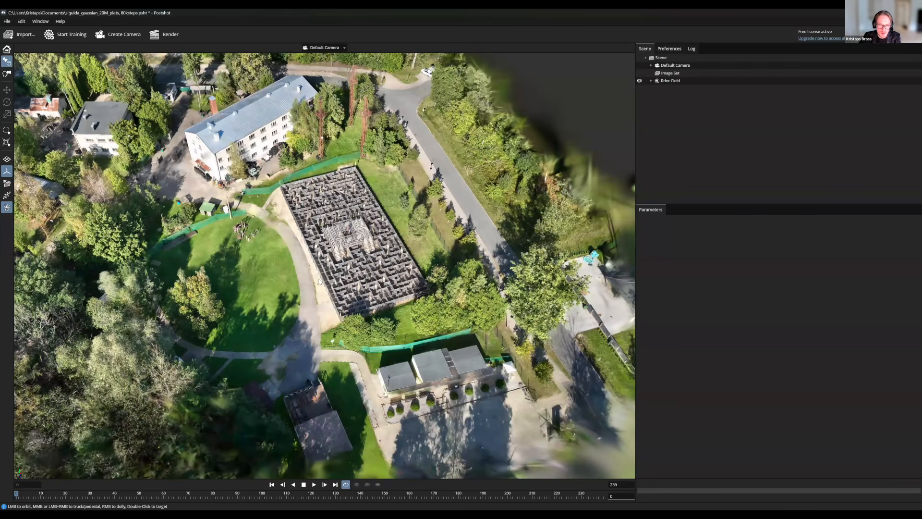
Step: Examine the maze's raised central platform close up, including its stairs, railings and the red umbrella
{"action": "scroll", "coordinate": [330, 261], "scroll_direction": "up", "scroll_amount": 5}
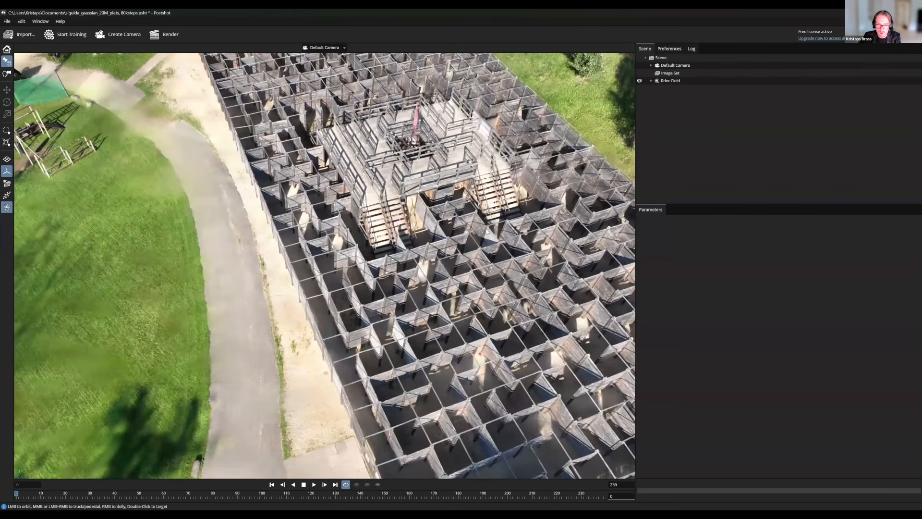
{"action": "scroll", "coordinate": [331, 261], "scroll_direction": "up", "scroll_amount": 3}
{"action": "middle_click_drag", "start_coordinate": [490, 227], "coordinate": [469, 277]}
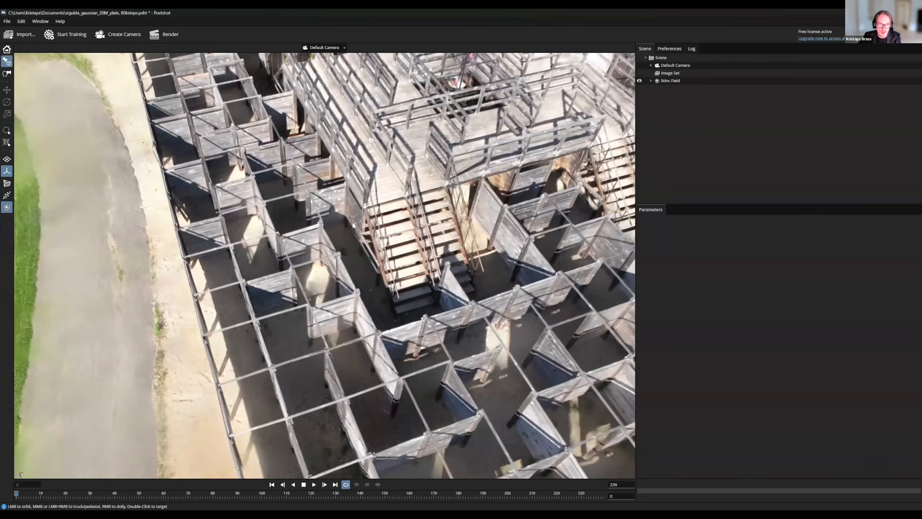
{"action": "middle_click_drag", "start_coordinate": [476, 221], "coordinate": [619, 418]}
{"action": "scroll", "coordinate": [365, 269], "scroll_direction": "up", "scroll_amount": 2}
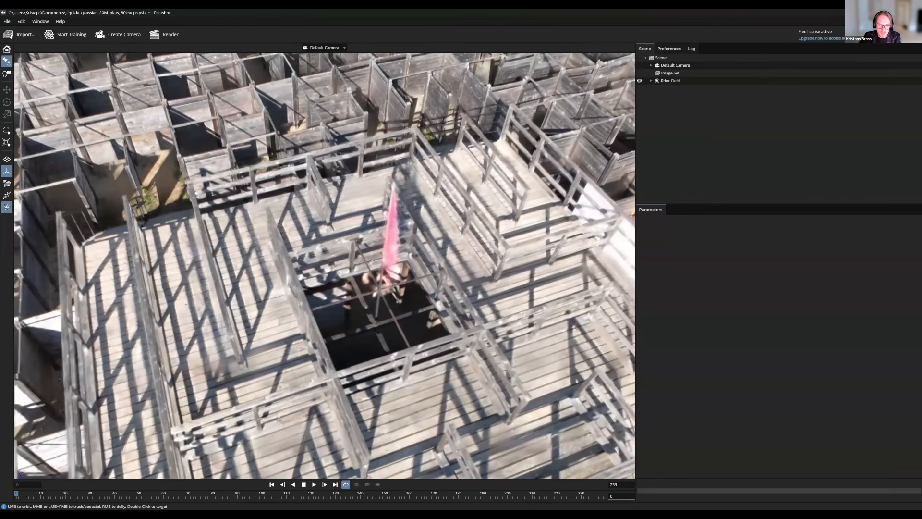
{"action": "left_click_drag", "start_coordinate": [374, 308], "coordinate": [317, 192]}
{"action": "left_click_drag", "start_coordinate": [476, 260], "coordinate": [396, 326]}
{"action": "right_click_drag", "start_coordinate": [243, 161], "coordinate": [295, 58]}
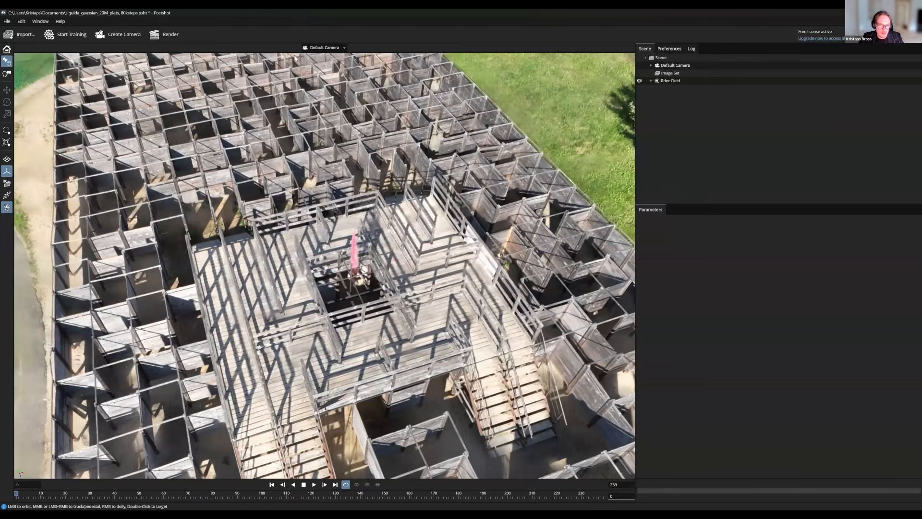
Step: Examine the red lattice towers beyond the green fence, including the platform and ladder hoops of the tower near the road
{"action": "middle_click_drag", "start_coordinate": [522, 109], "coordinate": [494, 165]}
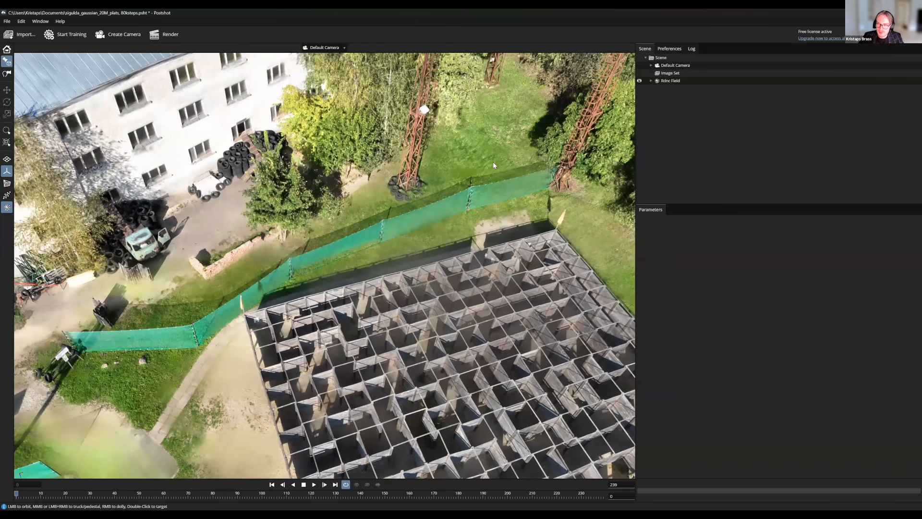
{"action": "middle_click_drag", "start_coordinate": [580, 139], "coordinate": [539, 182]}
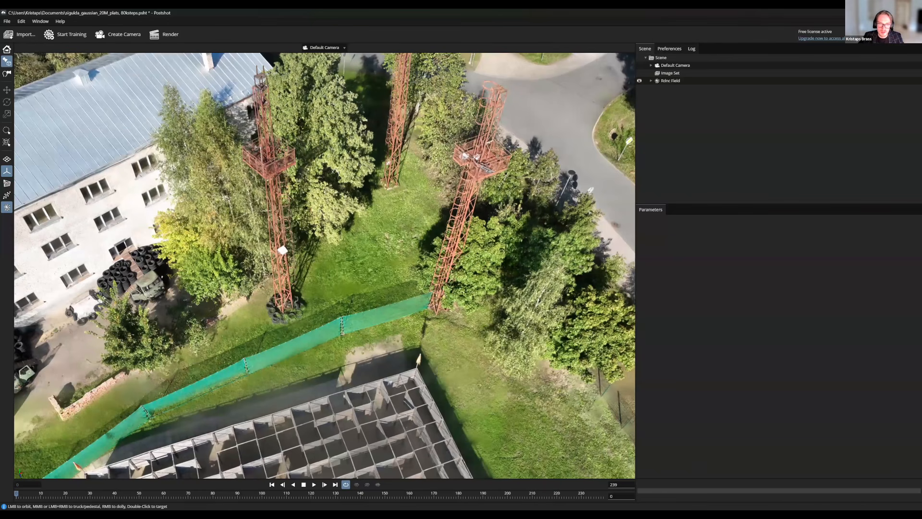
{"action": "middle_click_drag", "start_coordinate": [483, 212], "coordinate": [411, 223]}
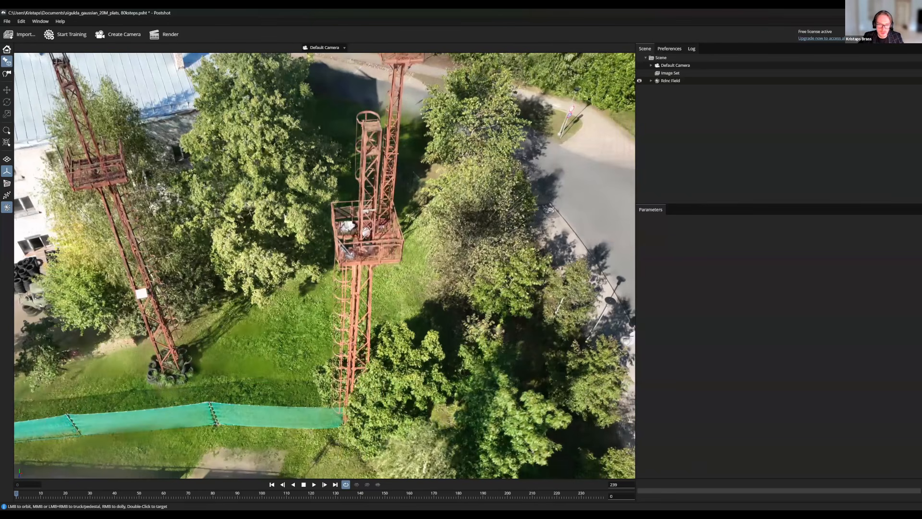
{"action": "left_click_drag", "start_coordinate": [422, 216], "coordinate": [561, 213]}
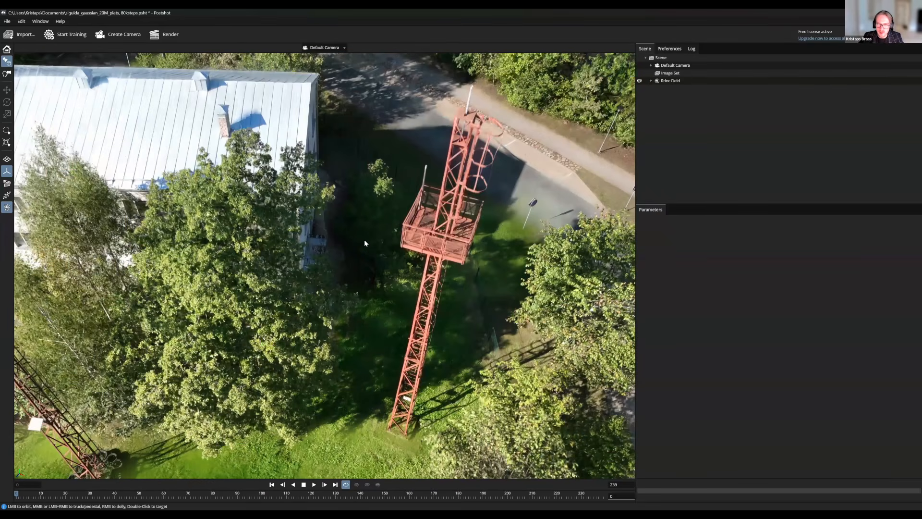
{"action": "scroll", "coordinate": [364, 238], "scroll_direction": "up", "scroll_amount": 1}
{"action": "scroll", "coordinate": [366, 240], "scroll_direction": "down", "scroll_amount": 1}
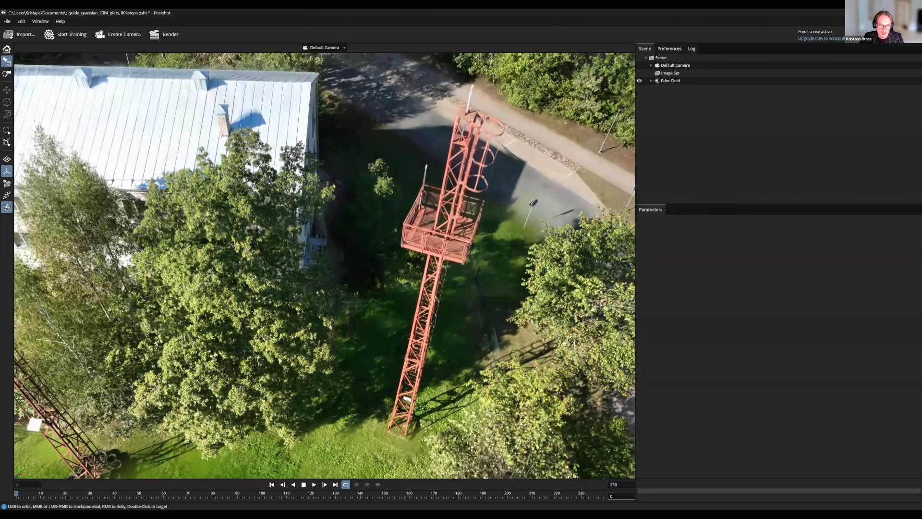
{"action": "scroll", "coordinate": [267, 286], "scroll_direction": "down", "scroll_amount": 2}
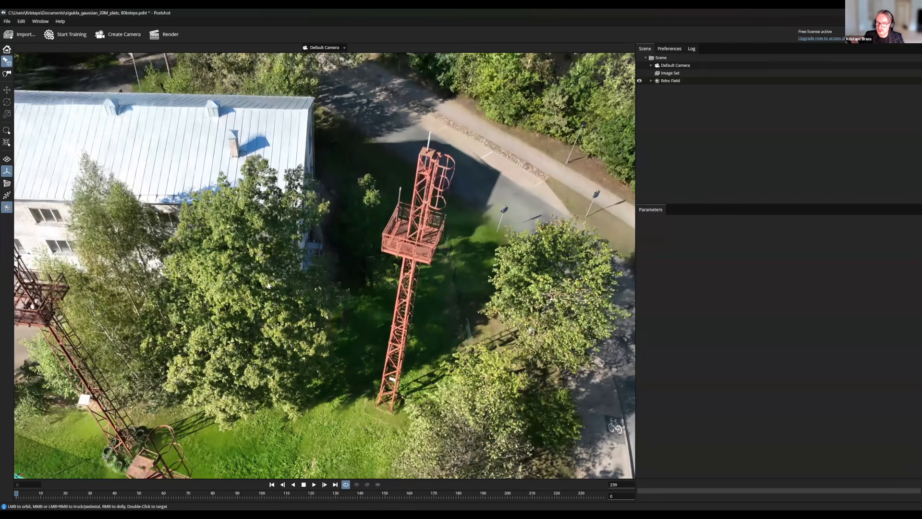
Step: Examine the lattice tower beside the white building, and the building's windowed facade with the tyre piles and vehicles below
{"action": "left_click_drag", "start_coordinate": [267, 285], "coordinate": [355, 286]}
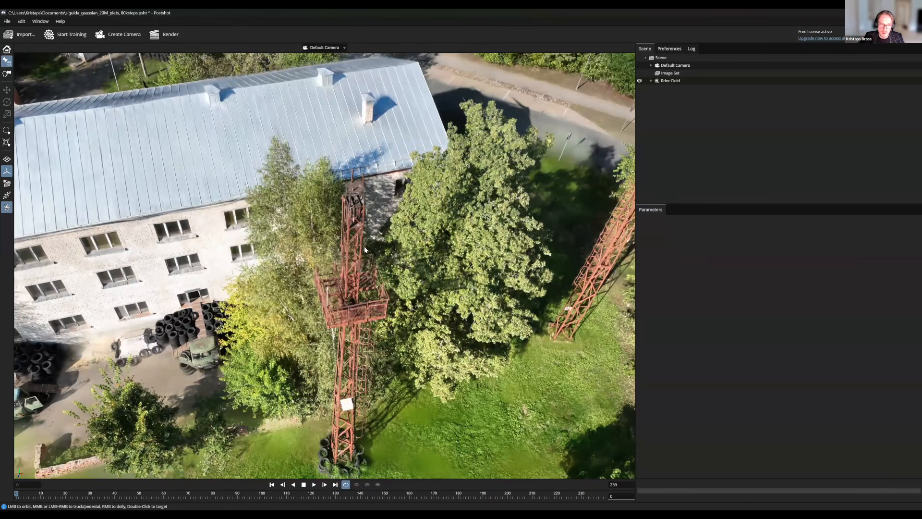
{"action": "scroll", "coordinate": [449, 303], "scroll_direction": "up", "scroll_amount": 1}
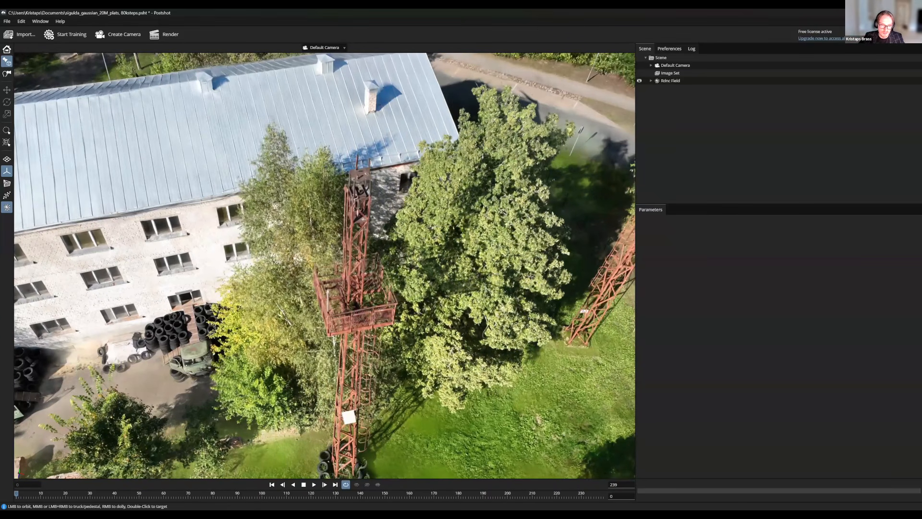
{"action": "scroll", "coordinate": [450, 302], "scroll_direction": "up", "scroll_amount": 1}
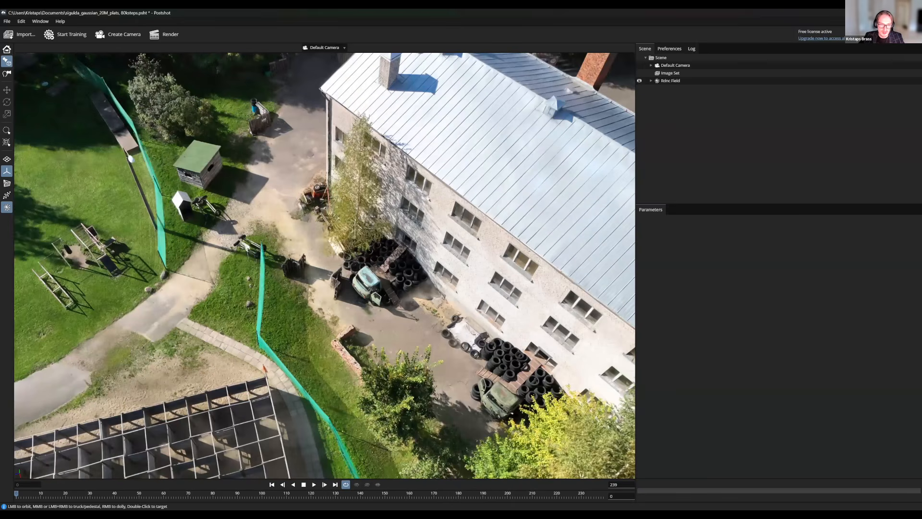
{"action": "scroll", "coordinate": [524, 89], "scroll_direction": "up", "scroll_amount": 1}
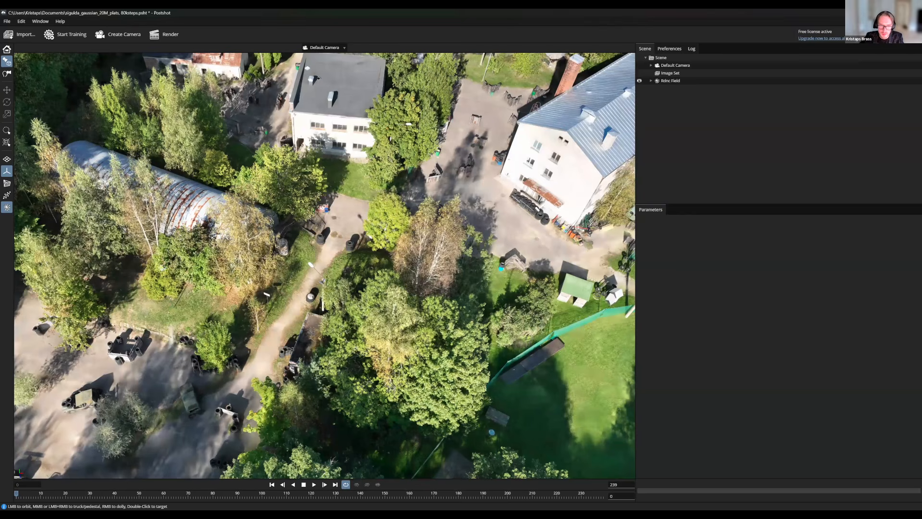
Step: Examine the yard behind the white building, including its wooden barriers, trees, flat-roofed building and arched hangar
{"action": "left_click_drag", "start_coordinate": [336, 269], "coordinate": [313, 268]}
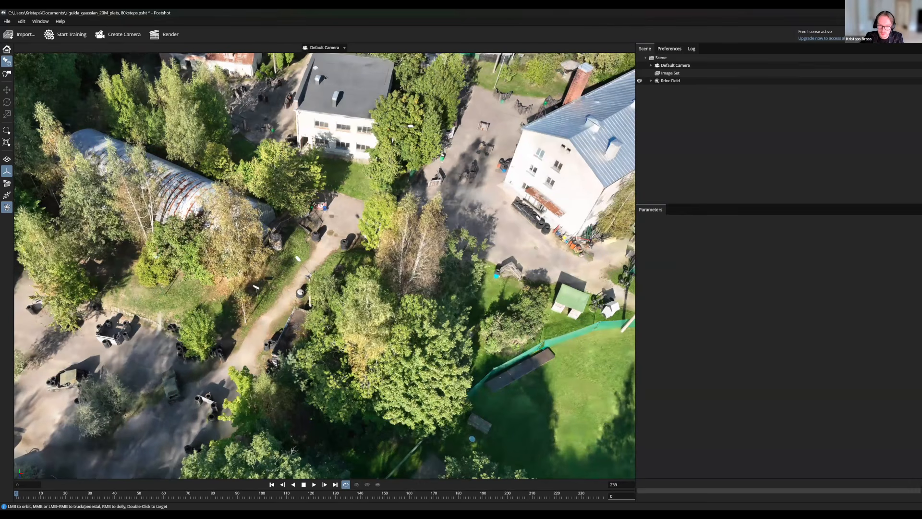
{"action": "left_click_drag", "start_coordinate": [433, 269], "coordinate": [216, 269]}
{"action": "left_click_drag", "start_coordinate": [521, 268], "coordinate": [512, 267]}
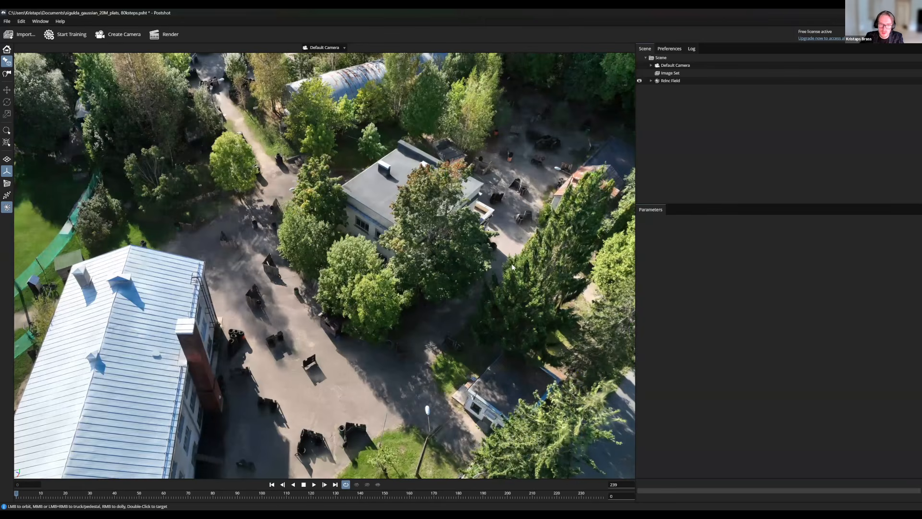
{"action": "scroll", "coordinate": [324, 265], "scroll_direction": "up", "scroll_amount": 5}
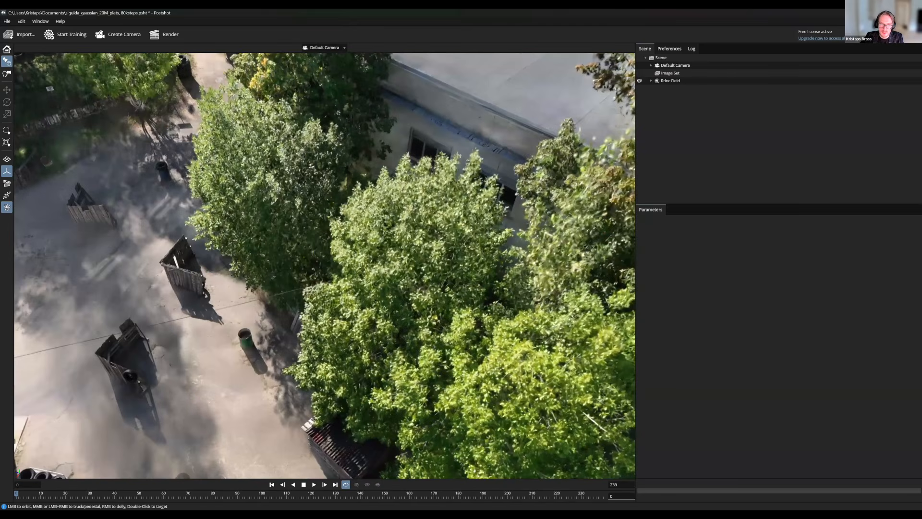
{"action": "left_click_drag", "start_coordinate": [240, 269], "coordinate": [590, 259]}
{"action": "left_click_drag", "start_coordinate": [422, 159], "coordinate": [235, 275]}
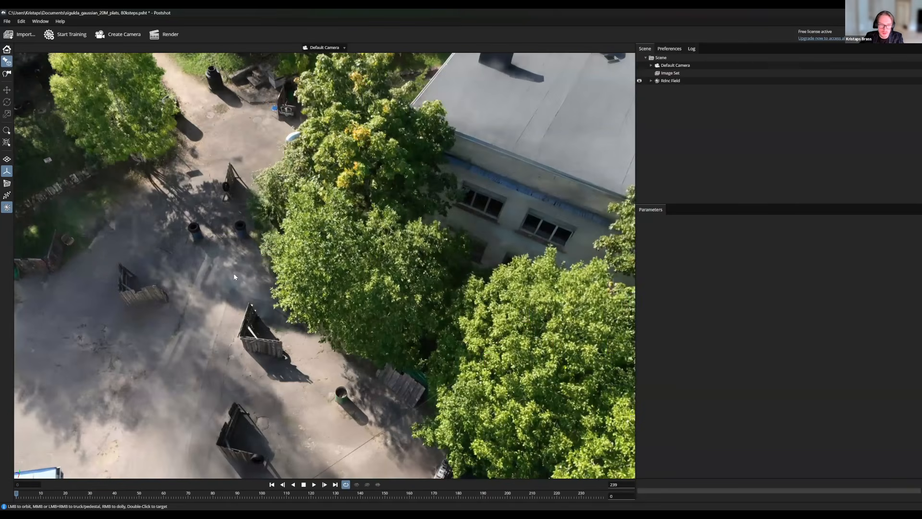
{"action": "scroll", "coordinate": [434, 313], "scroll_direction": "down", "scroll_amount": 5}
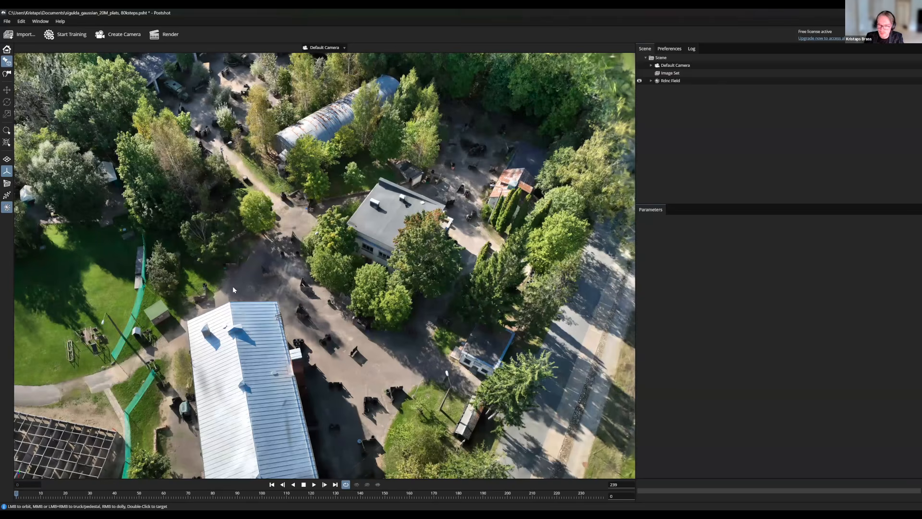
{"action": "left_click_drag", "start_coordinate": [232, 287], "coordinate": [389, 70]}
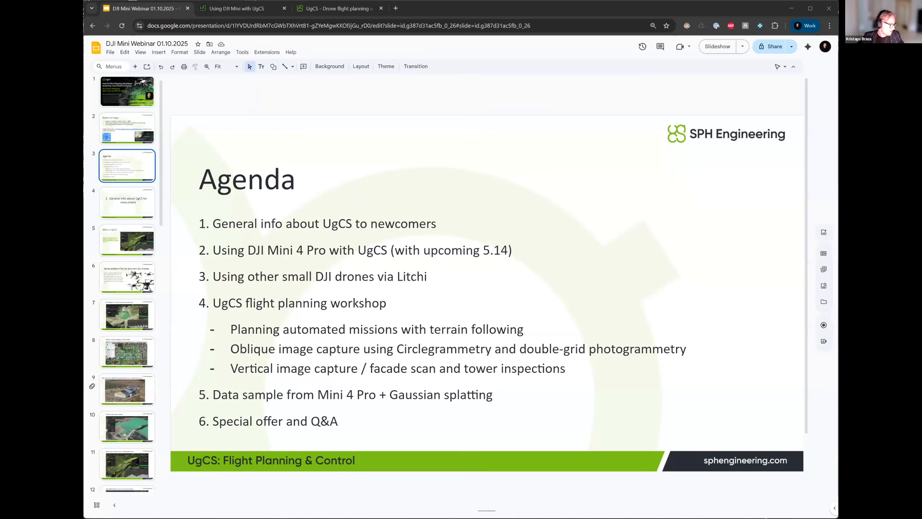
Step: Switch to the DJI Mini Webinar presentation in Google Slides and browse its slide list down to the Q&A slide
{"action": "scroll", "coordinate": [270, 421], "scroll_direction": "down", "scroll_amount": 1}
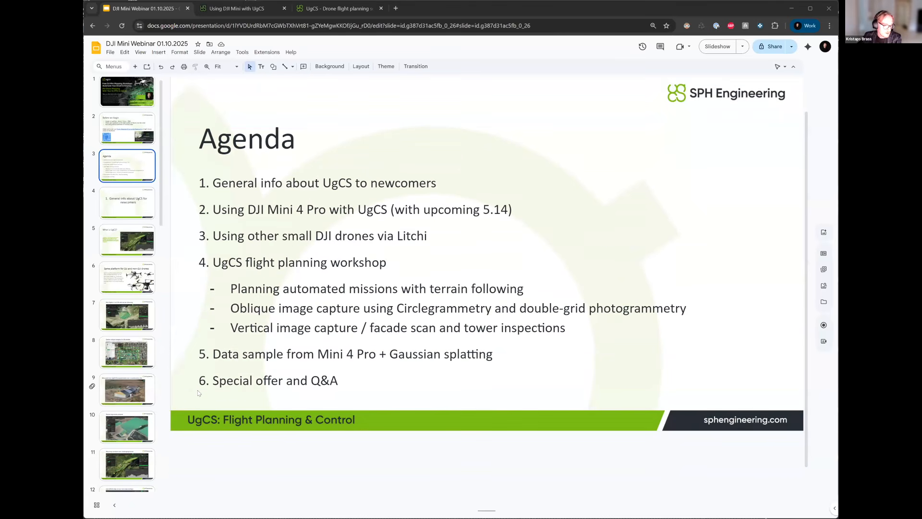
{"action": "scroll", "coordinate": [137, 414], "scroll_direction": "down", "scroll_amount": 10}
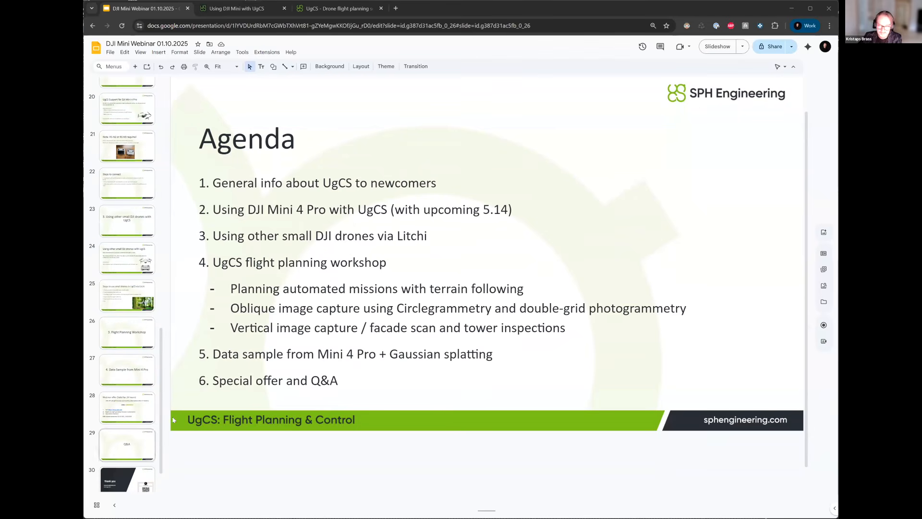
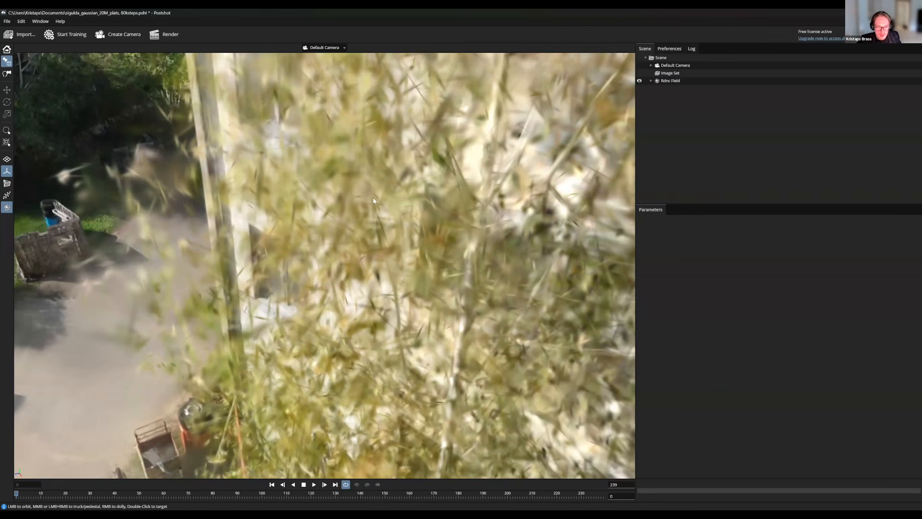
Step: Return to Postshot and examine the white building's facade and the platform of the lattice tower in front of it
{"action": "scroll", "coordinate": [372, 227], "scroll_direction": "down", "scroll_amount": 6}
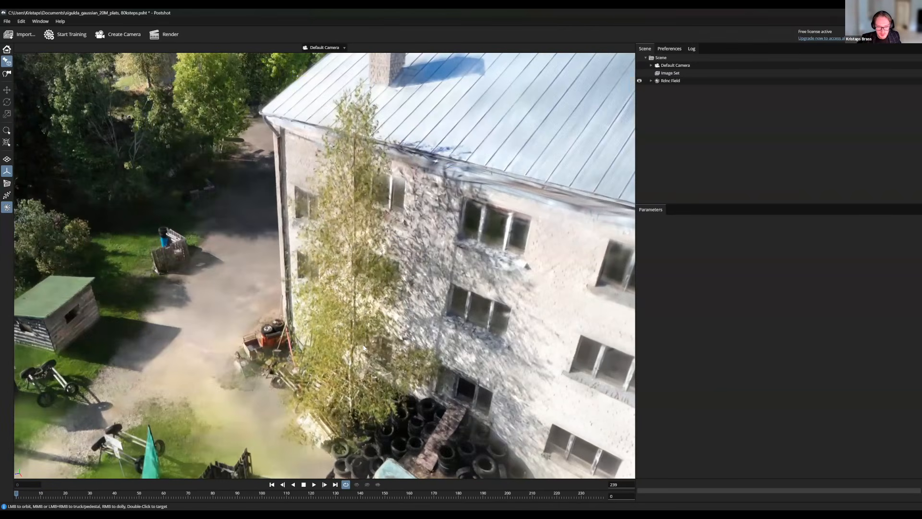
{"action": "scroll", "coordinate": [363, 348], "scroll_direction": "down", "scroll_amount": 5}
{"action": "scroll", "coordinate": [486, 359], "scroll_direction": "down", "scroll_amount": 3}
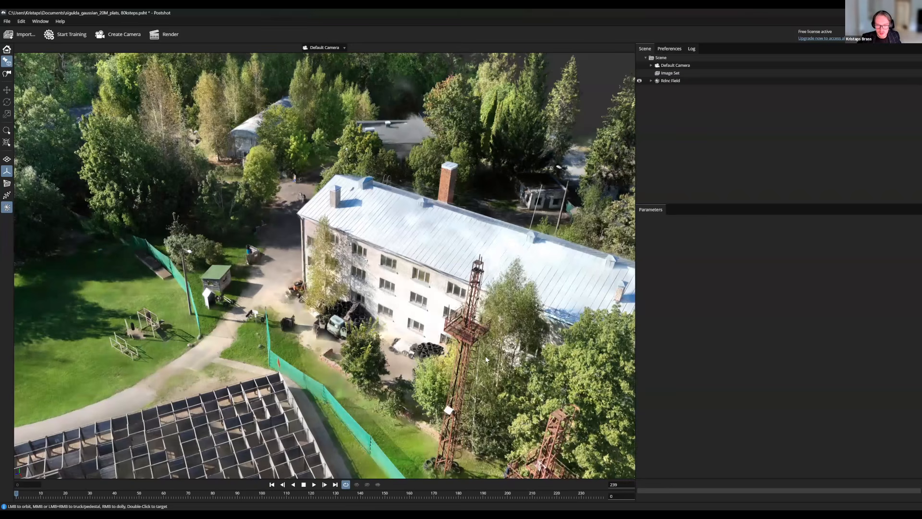
{"action": "scroll", "coordinate": [470, 269], "scroll_direction": "up", "scroll_amount": 5}
{"action": "scroll", "coordinate": [469, 269], "scroll_direction": "up", "scroll_amount": 3}
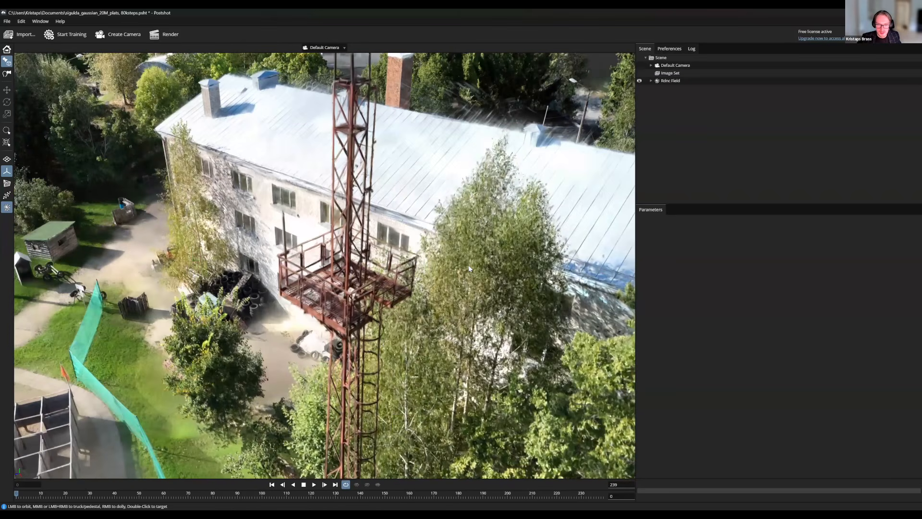
Step: Examine the lattice tower's platform up close, and the white building's facade and metal roof behind it
{"action": "scroll", "coordinate": [381, 283], "scroll_direction": "up", "scroll_amount": 4}
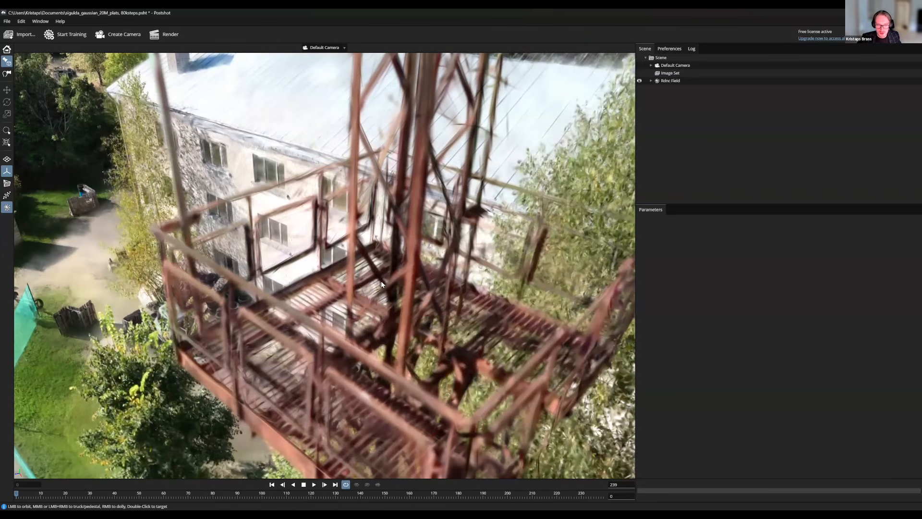
{"action": "scroll", "coordinate": [381, 285], "scroll_direction": "up", "scroll_amount": 2}
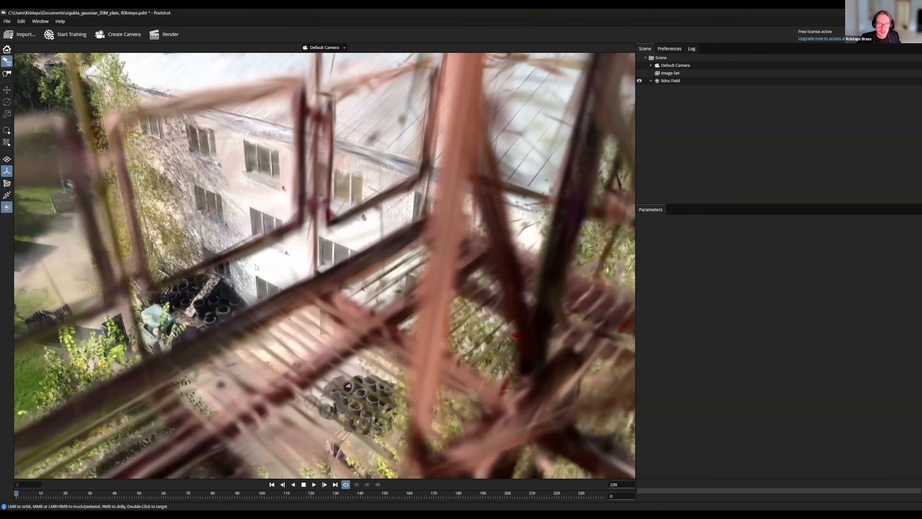
{"action": "middle_click_drag", "start_coordinate": [299, 241], "coordinate": [458, 223]}
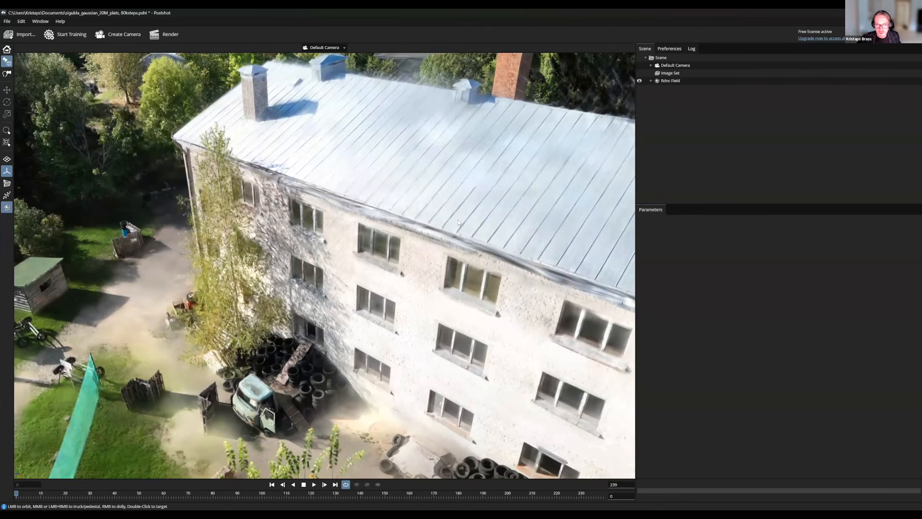
{"action": "scroll", "coordinate": [476, 177], "scroll_direction": "up", "scroll_amount": 5}
{"action": "scroll", "coordinate": [478, 167], "scroll_direction": "down", "scroll_amount": 3}
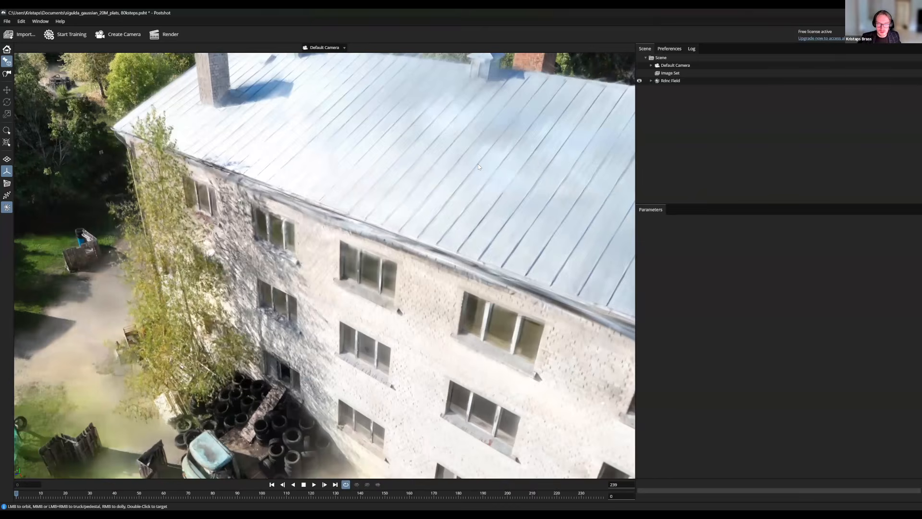
{"action": "middle_click_drag", "start_coordinate": [478, 164], "coordinate": [478, 164]}
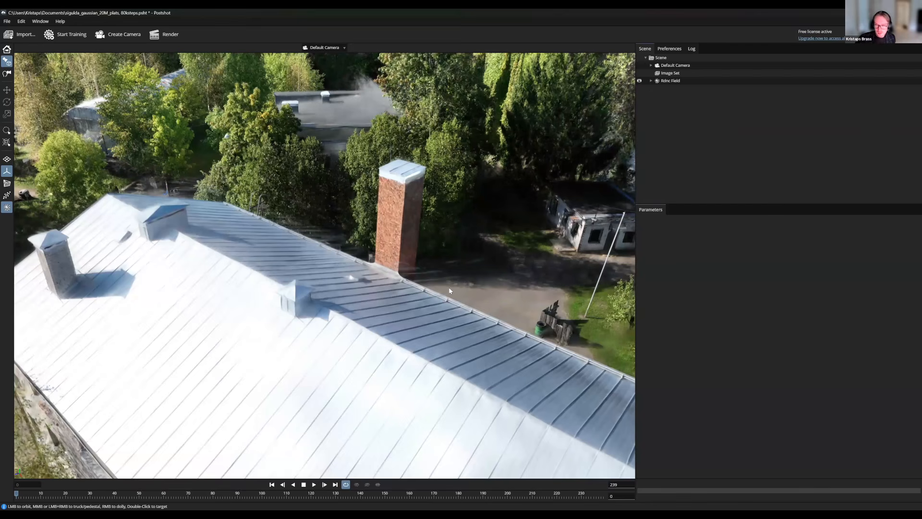
Step: Examine the whole site around the white building, and the trees, small house and road behind it
{"action": "scroll", "coordinate": [324, 265], "scroll_direction": "down", "scroll_amount": 4}
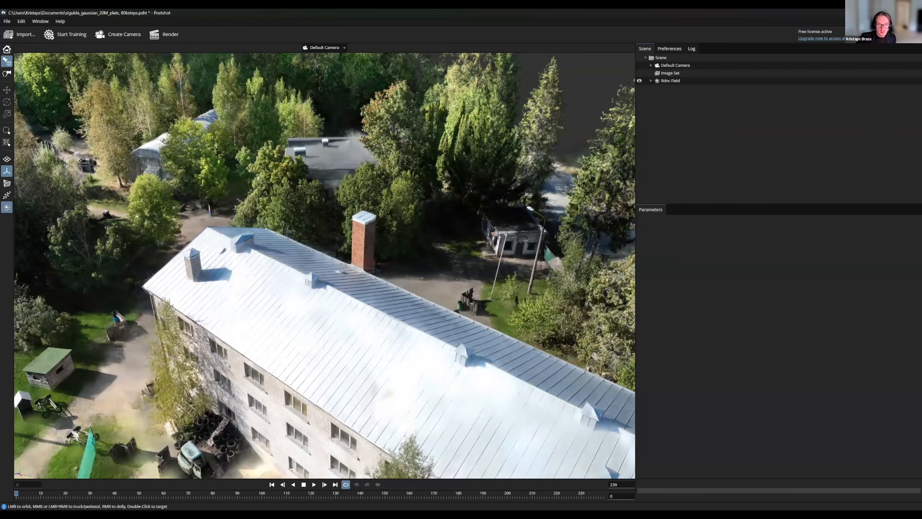
{"action": "scroll", "coordinate": [437, 289], "scroll_direction": "down", "scroll_amount": 4}
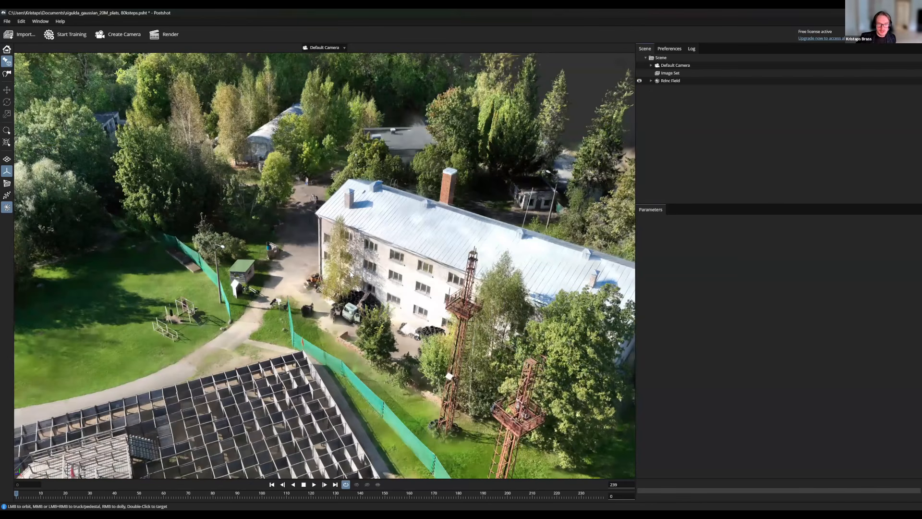
{"action": "scroll", "coordinate": [351, 275], "scroll_direction": "up", "scroll_amount": 5}
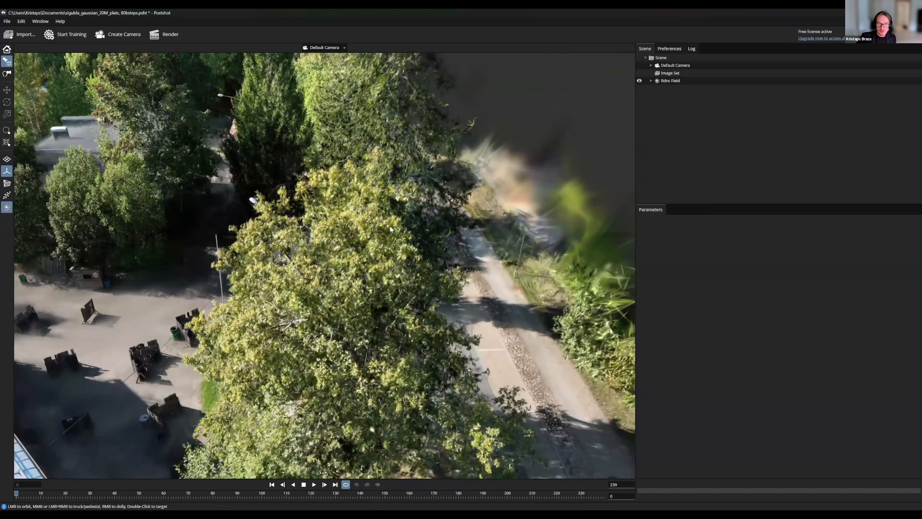
{"action": "scroll", "coordinate": [390, 227], "scroll_direction": "up", "scroll_amount": 3}
{"action": "scroll", "coordinate": [390, 229], "scroll_direction": "up", "scroll_amount": 3}
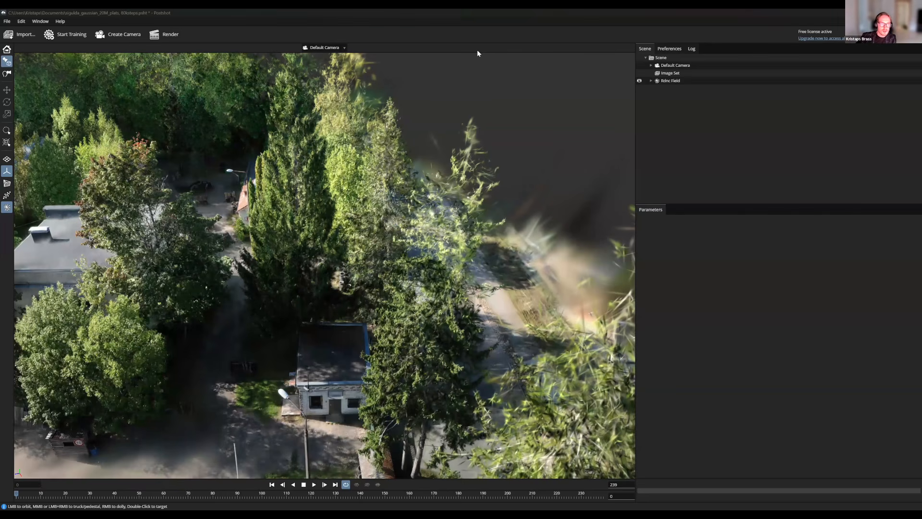
Step: Switch to the browser showing the SPH Engineering site and open the UgCS downloads page, enlarging the page for readability
{"action": "key", "text": "alt+Tab"}
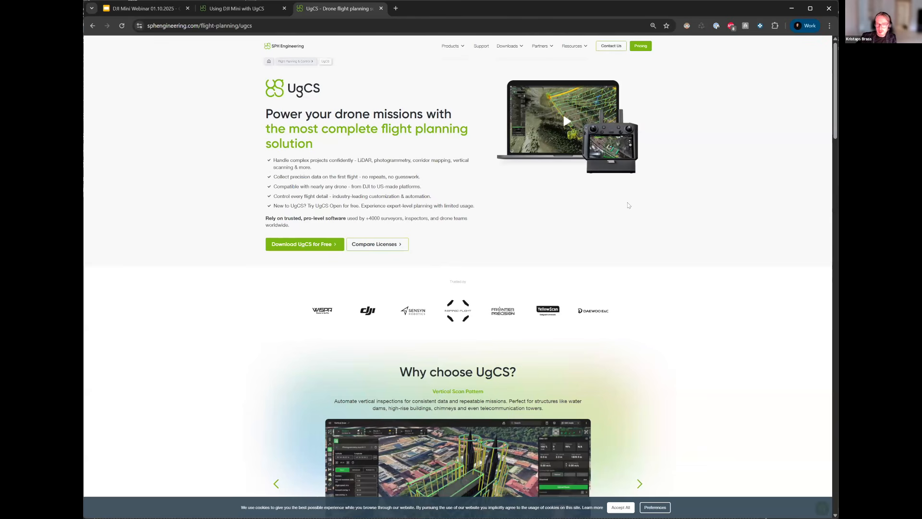
{"action": "scroll", "coordinate": [603, 202], "scroll_direction": "up", "scroll_amount": 1, "text": "ctrl"}
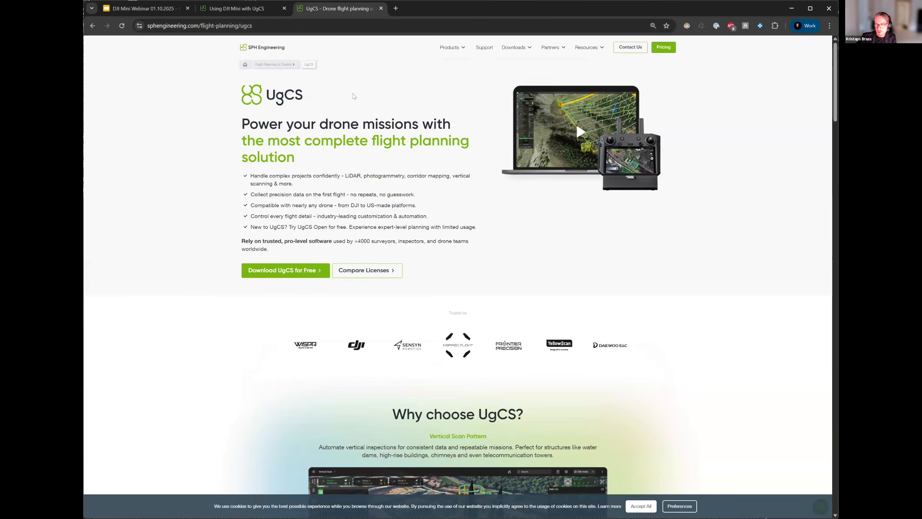
{"action": "mouse_move", "coordinate": [512, 46]}
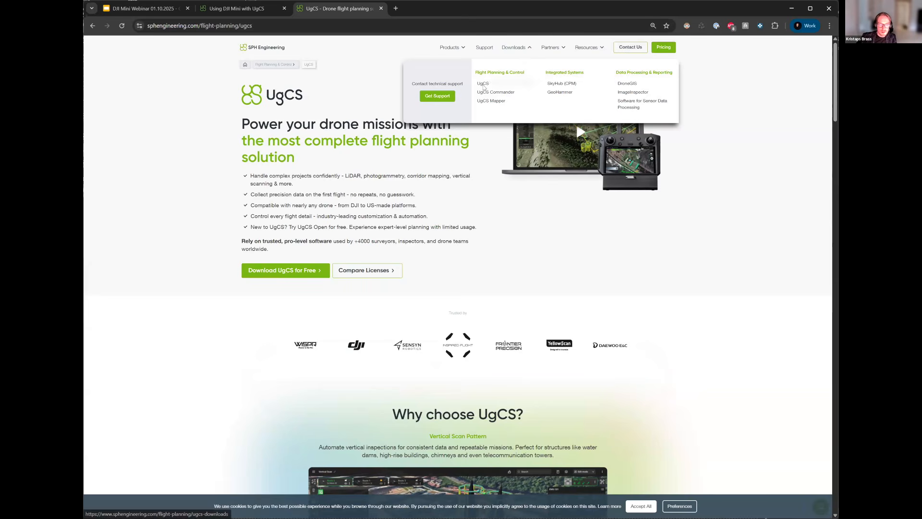
{"action": "left_click", "coordinate": [484, 84]}
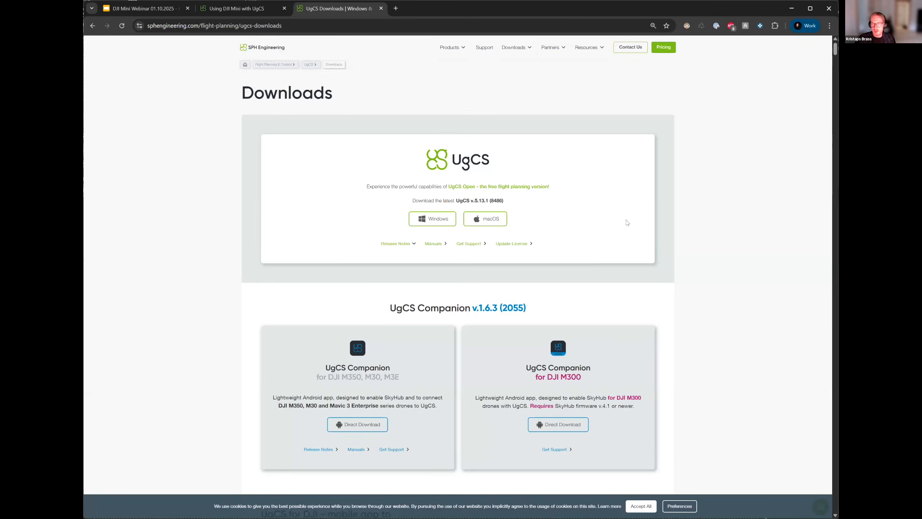
Step: Return to the DJI Mini Webinar presentation and show the "Note: RC-N2 or RC-N3 required" slide
{"action": "left_click", "coordinate": [146, 9]}
{"action": "left_click", "coordinate": [114, 209]}
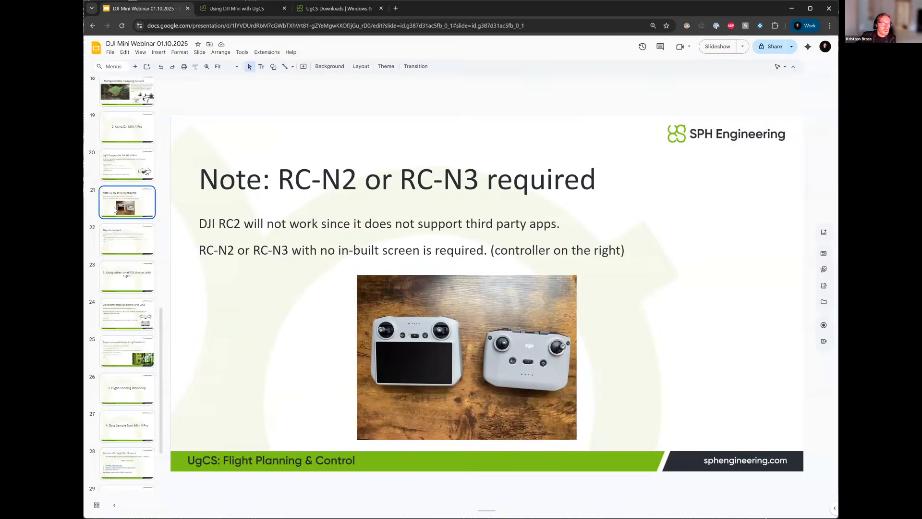
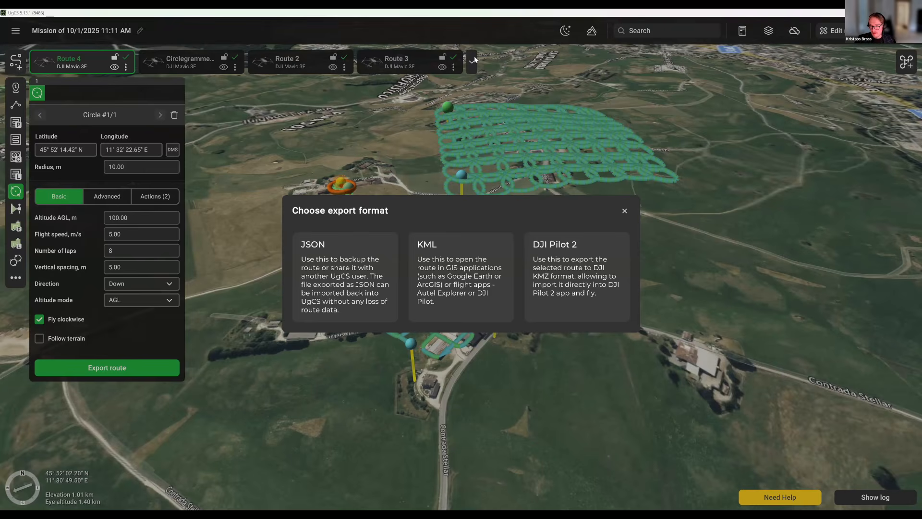
Step: Switch to UgCS, dismiss the export format dialog and select Route 3 over the roadside houses to show its photogrammetry settings
{"action": "left_click", "coordinate": [625, 211]}
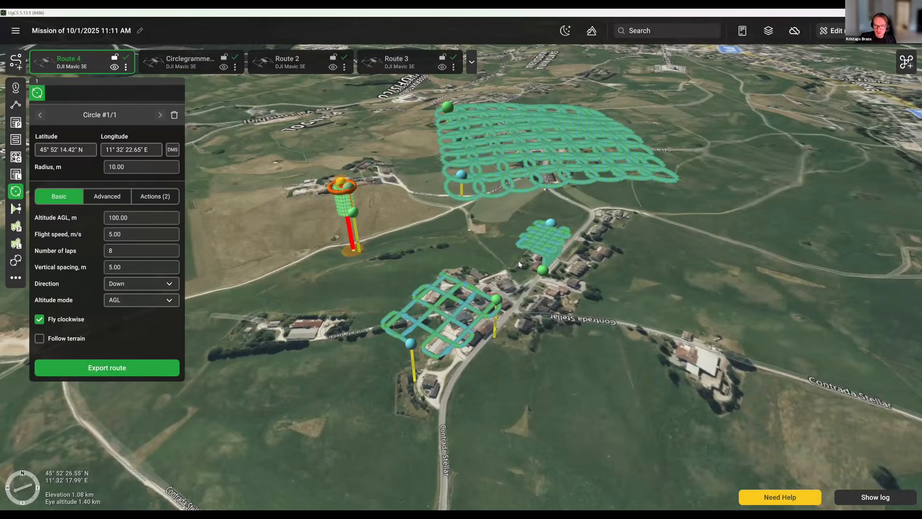
{"action": "scroll", "coordinate": [607, 253], "scroll_direction": "up", "scroll_amount": 3}
{"action": "left_click_drag", "start_coordinate": [346, 289], "coordinate": [528, 294]}
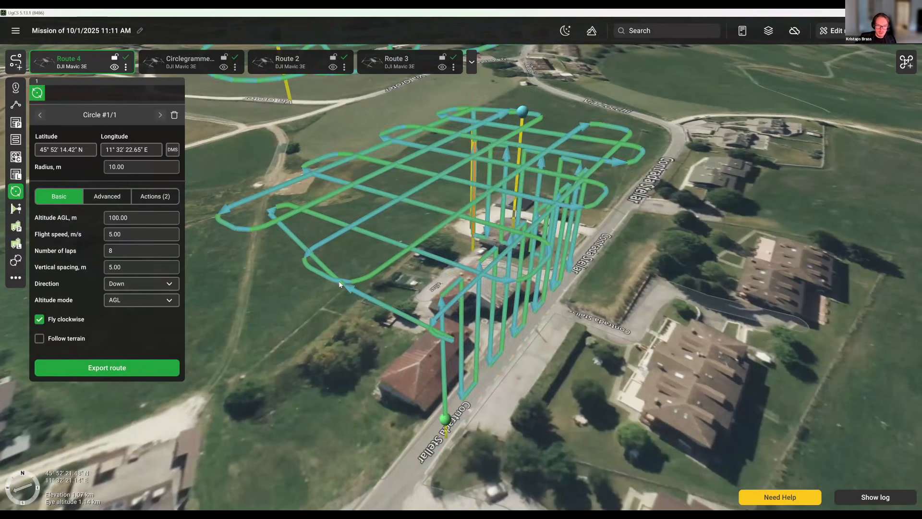
{"action": "left_click", "coordinate": [557, 275]}
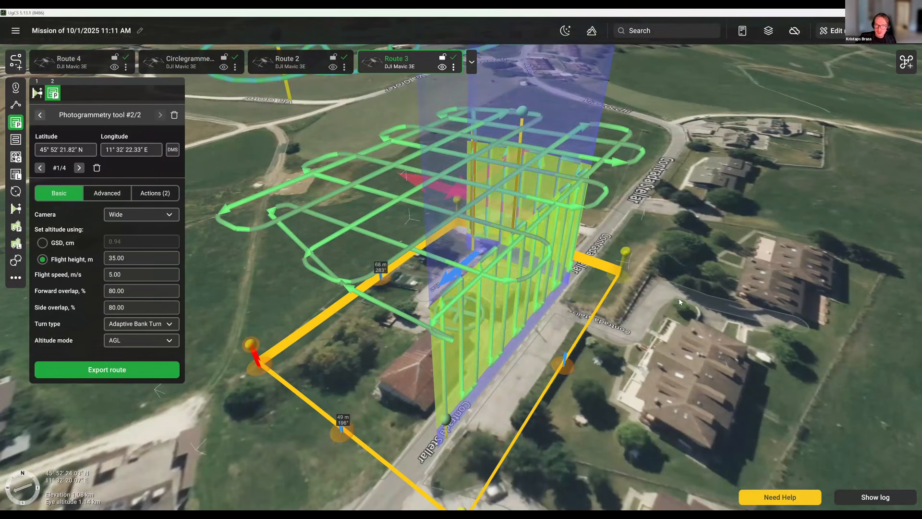
Step: Examine the planned routes from a wider view, and the Route 1 photogrammetry area with its flight lines and boundary
{"action": "scroll", "coordinate": [700, 325], "scroll_direction": "down", "scroll_amount": 2}
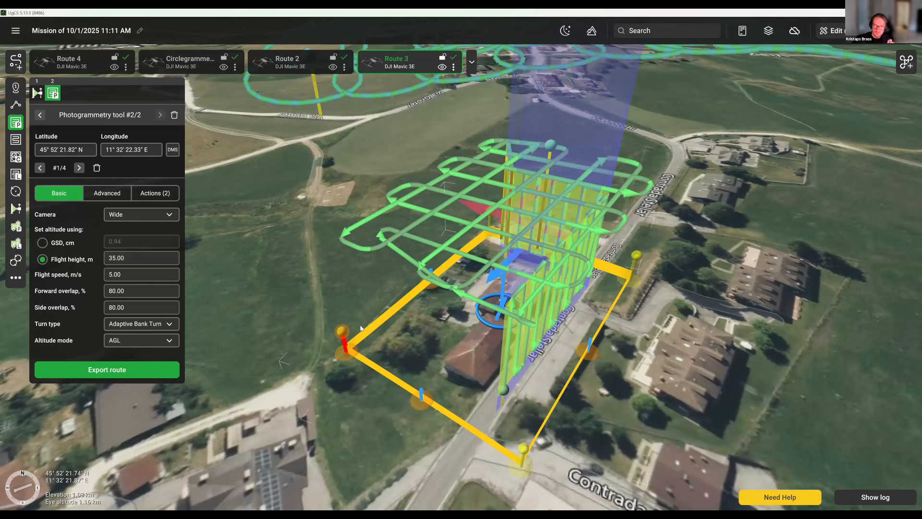
{"action": "scroll", "coordinate": [434, 194], "scroll_direction": "down", "scroll_amount": 5}
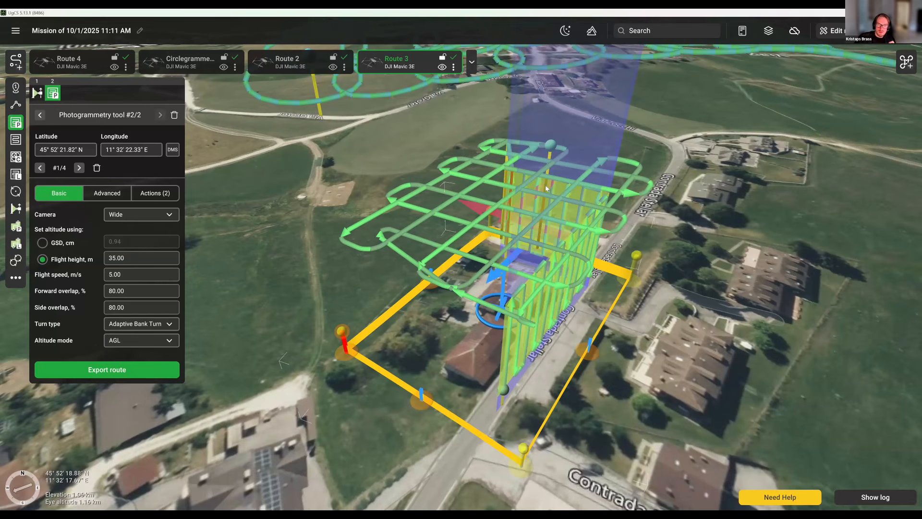
{"action": "scroll", "coordinate": [525, 210], "scroll_direction": "down", "scroll_amount": 5}
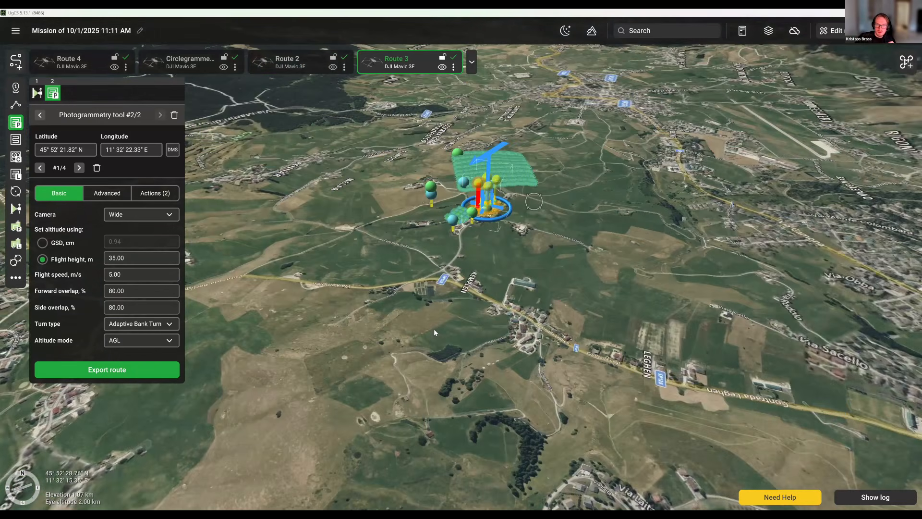
{"action": "scroll", "coordinate": [557, 215], "scroll_direction": "up", "scroll_amount": 3}
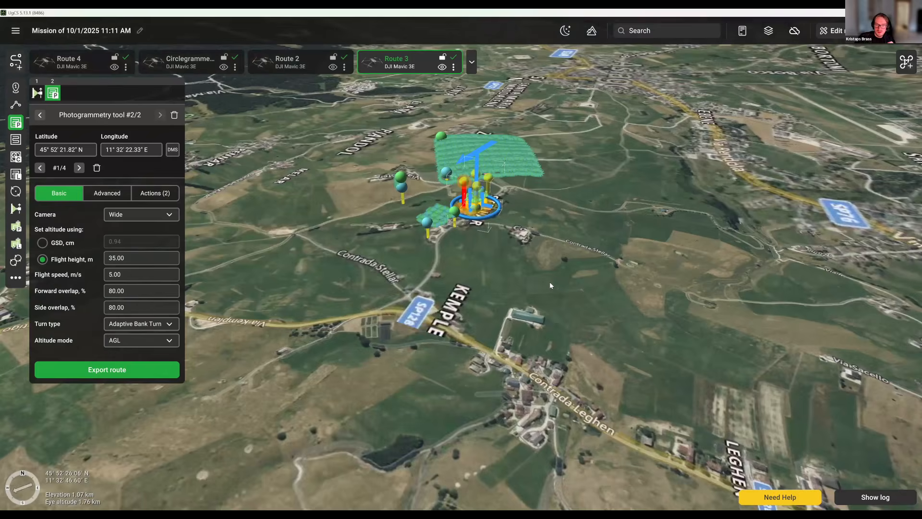
{"action": "left_click_drag", "start_coordinate": [551, 286], "coordinate": [644, 173]}
{"action": "left_click_drag", "start_coordinate": [427, 391], "coordinate": [552, 284]}
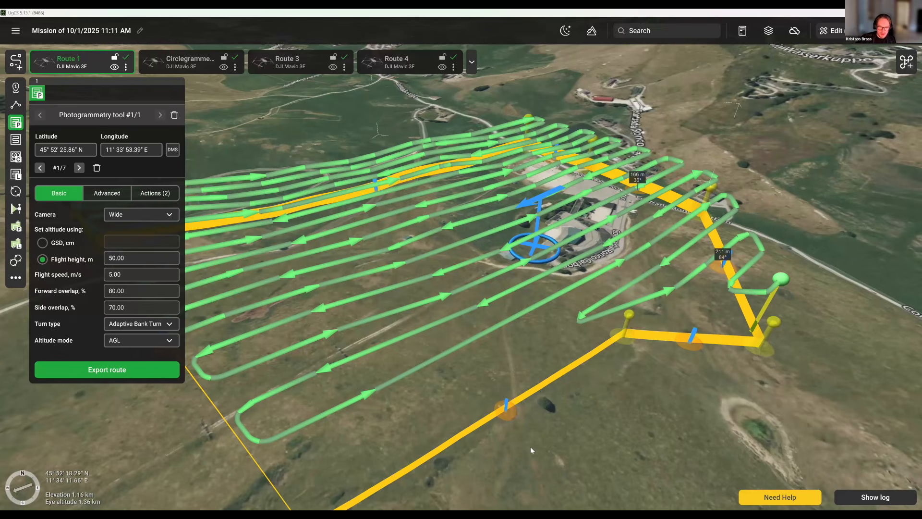
{"action": "right_click_drag", "start_coordinate": [555, 398], "coordinate": [564, 450]}
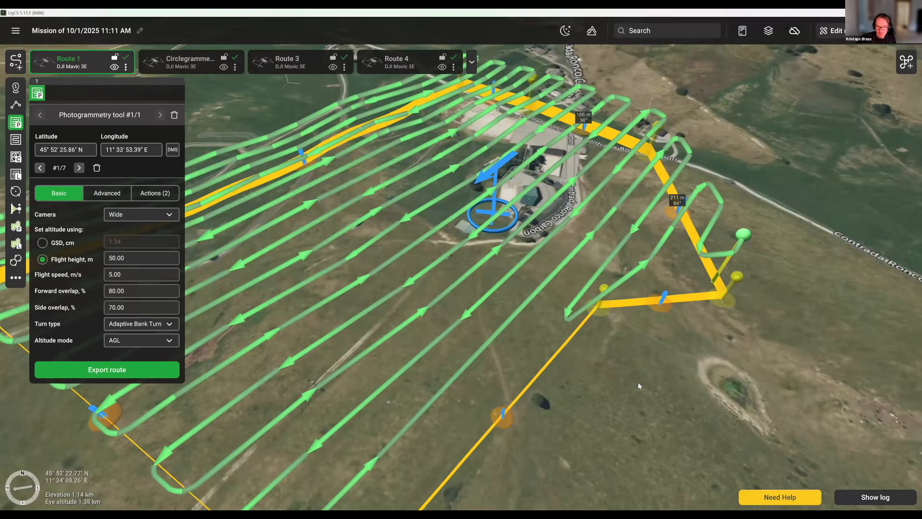
{"action": "scroll", "coordinate": [552, 397], "scroll_direction": "down", "scroll_amount": 5}
{"action": "scroll", "coordinate": [471, 370], "scroll_direction": "up", "scroll_amount": 2}
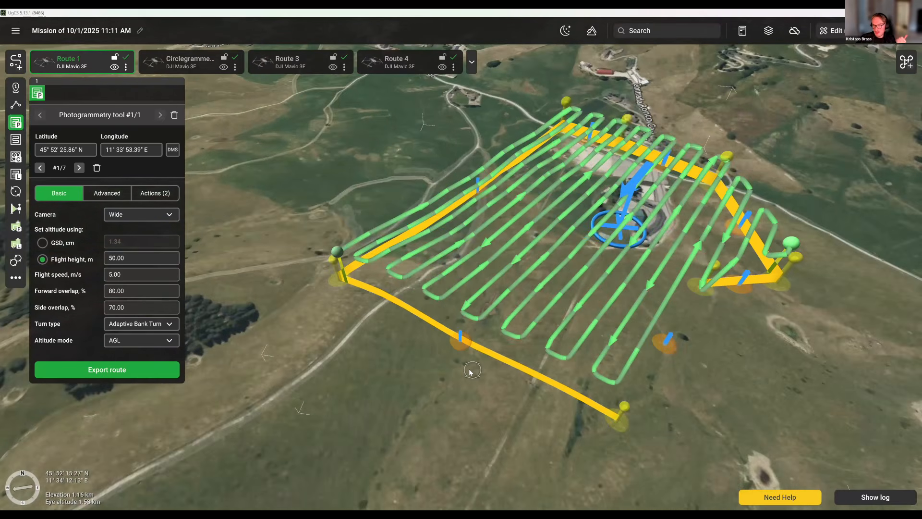
{"action": "scroll", "coordinate": [471, 371], "scroll_direction": "up", "scroll_amount": 2}
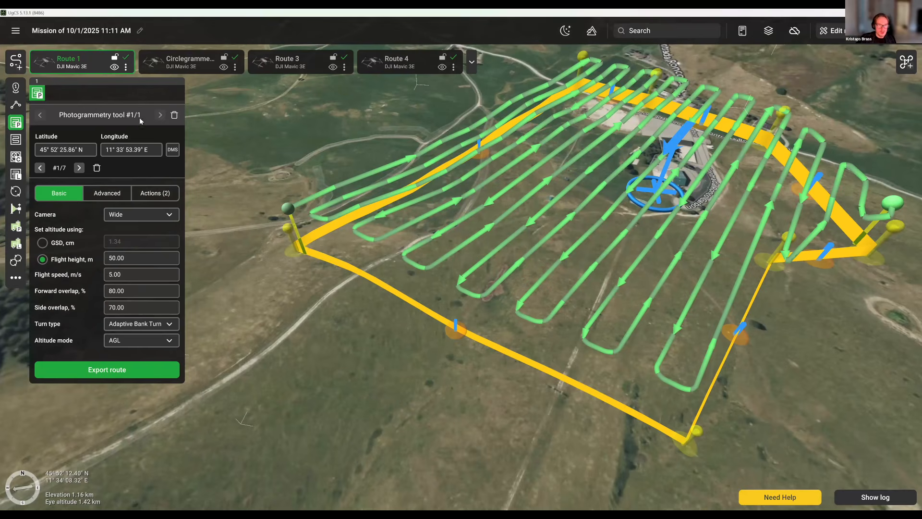
Step: Duplicate Route 1 and hide the original route on the map
{"action": "left_click", "coordinate": [126, 67]}
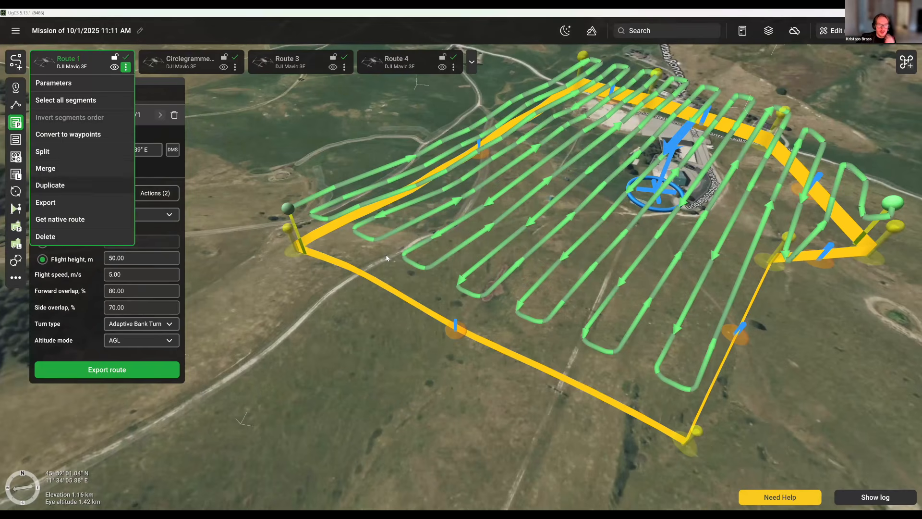
{"action": "left_click", "coordinate": [50, 185]}
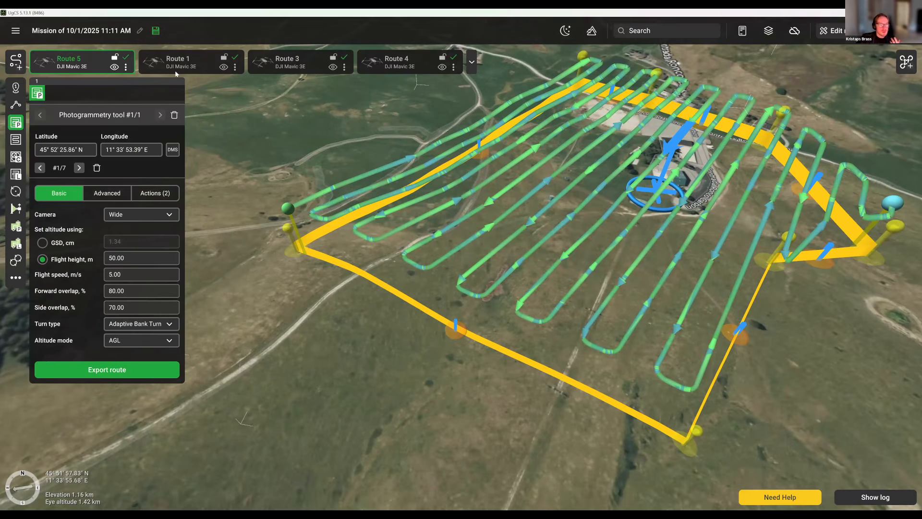
{"action": "left_click", "coordinate": [224, 67]}
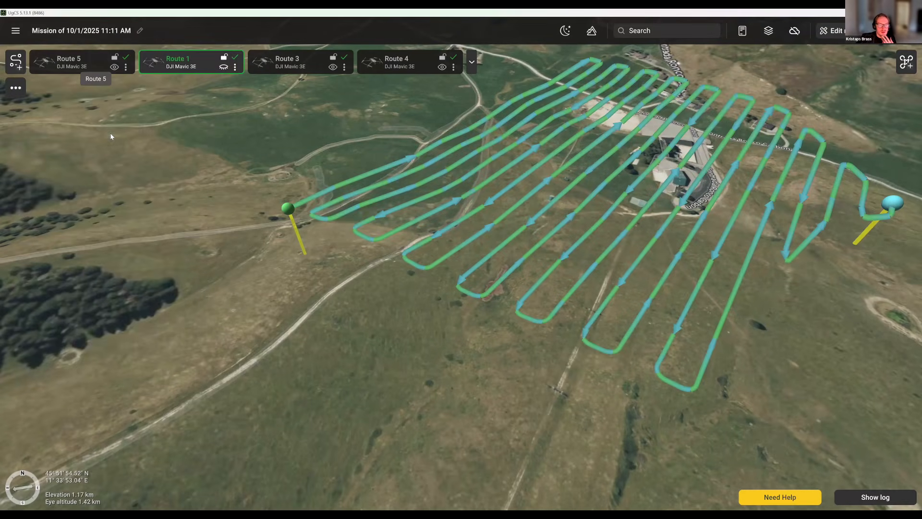
Step: Set the duplicated route's flight height to 60 m
{"action": "left_click", "coordinate": [72, 62]}
{"action": "left_click", "coordinate": [136, 257]}
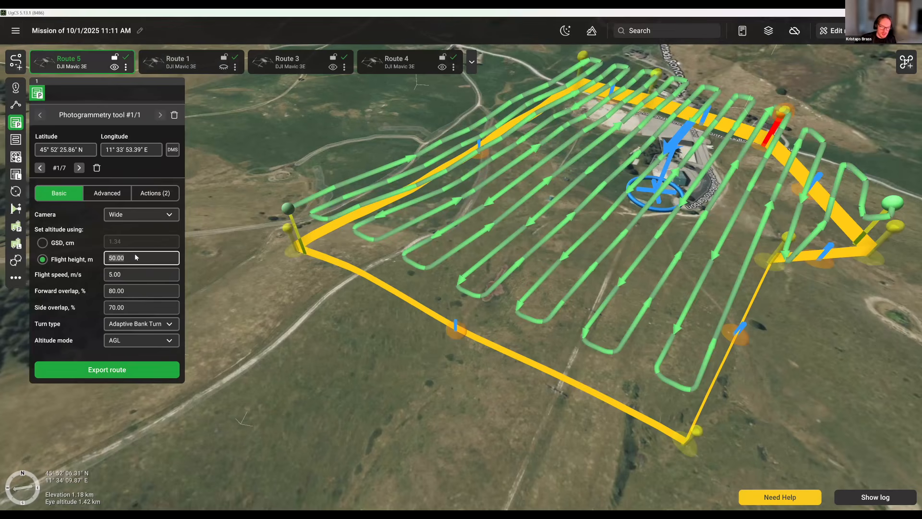
{"action": "type", "text": "60"}
{"action": "key", "text": "Return"}
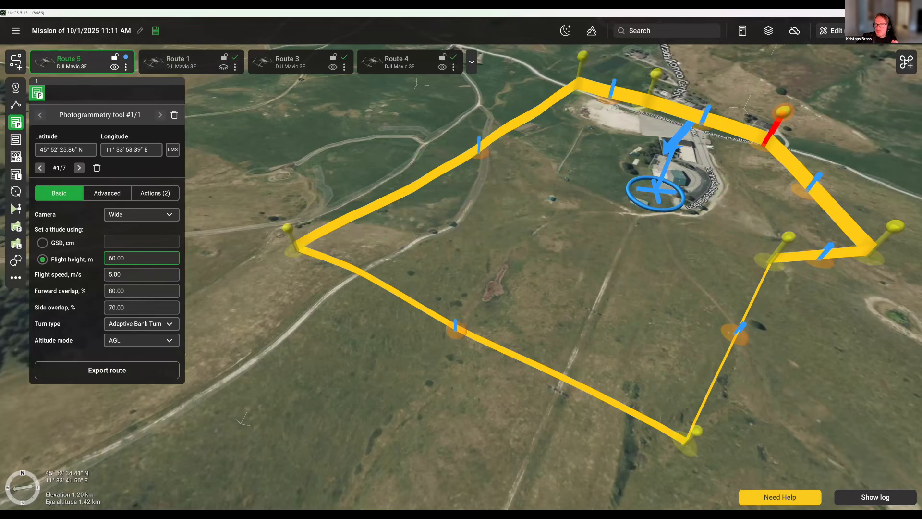
Step: Connect the EMU-101 drone and issue the upload of the duplicated route to it
{"action": "left_click", "coordinate": [910, 59]}
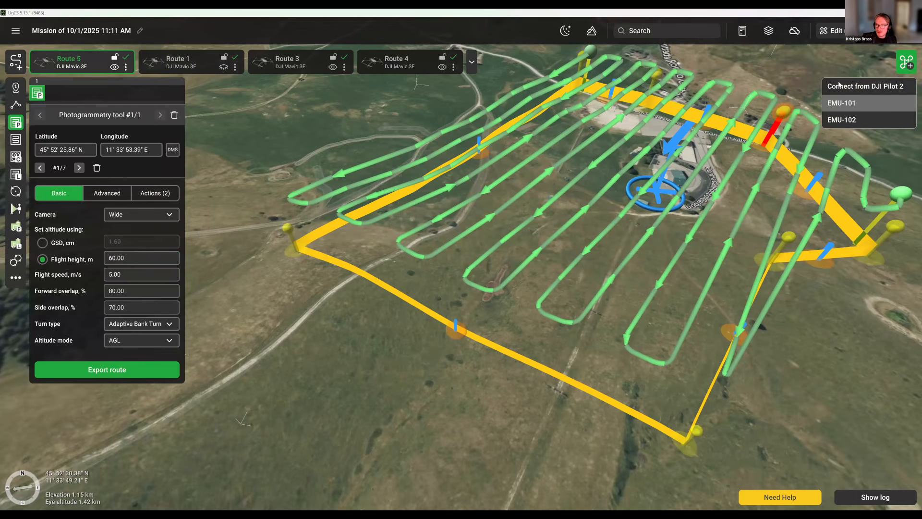
{"action": "left_click", "coordinate": [842, 102]}
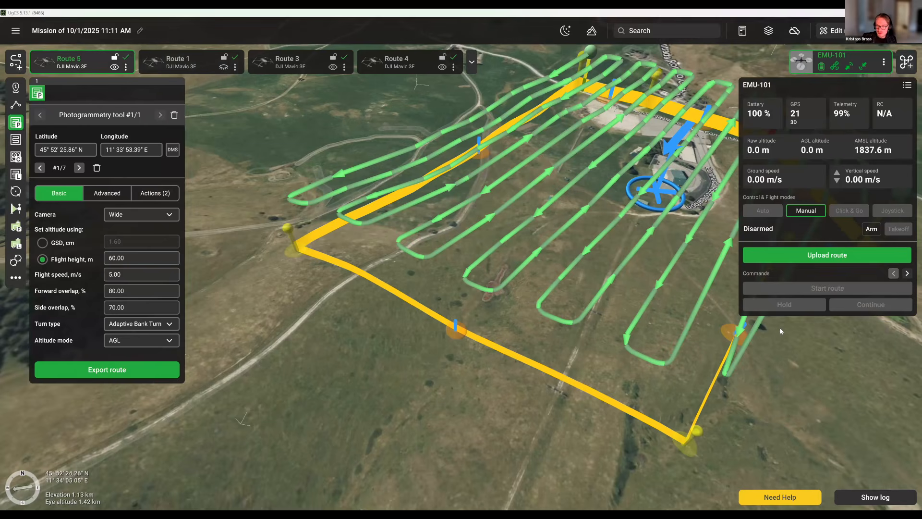
{"action": "left_click", "coordinate": [812, 255]}
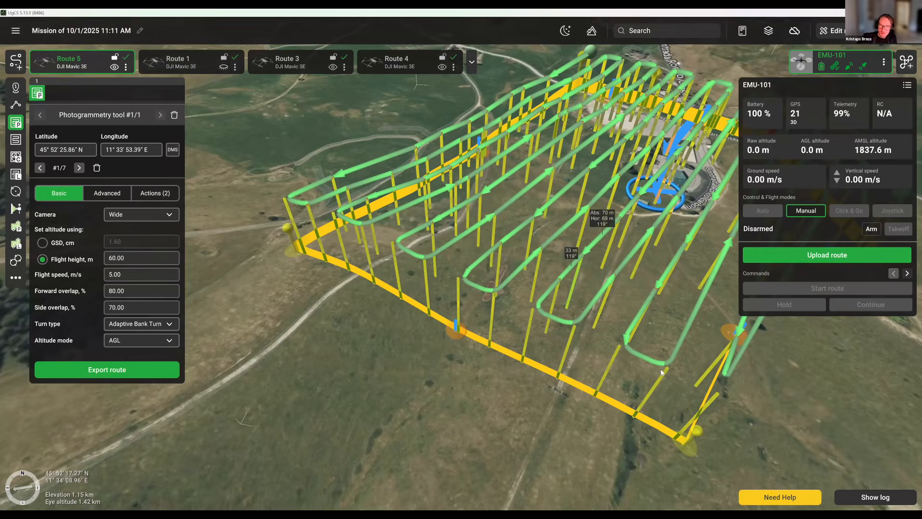
Step: Examine the duplicated route's flight lines and their vertical height markers along the survey area's boundary
{"action": "left_click_drag", "start_coordinate": [432, 317], "coordinate": [417, 316]}
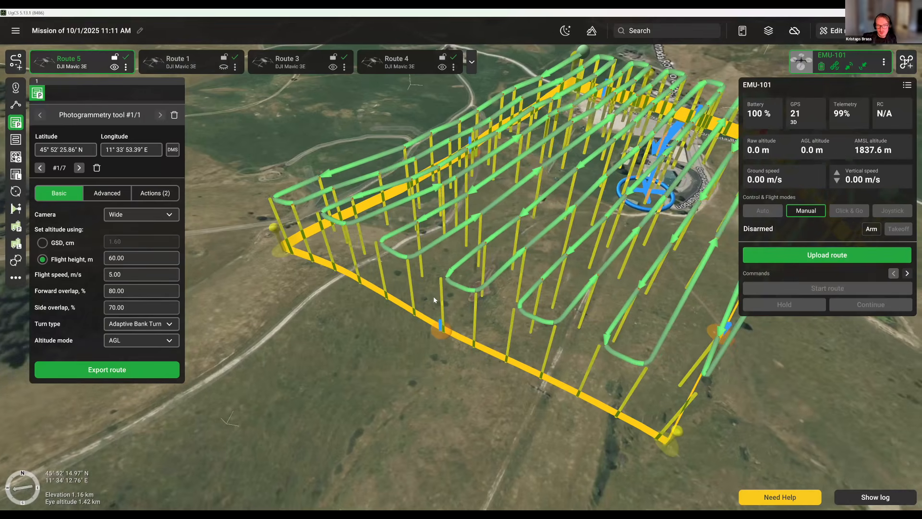
{"action": "scroll", "coordinate": [461, 302], "scroll_direction": "up", "scroll_amount": 3}
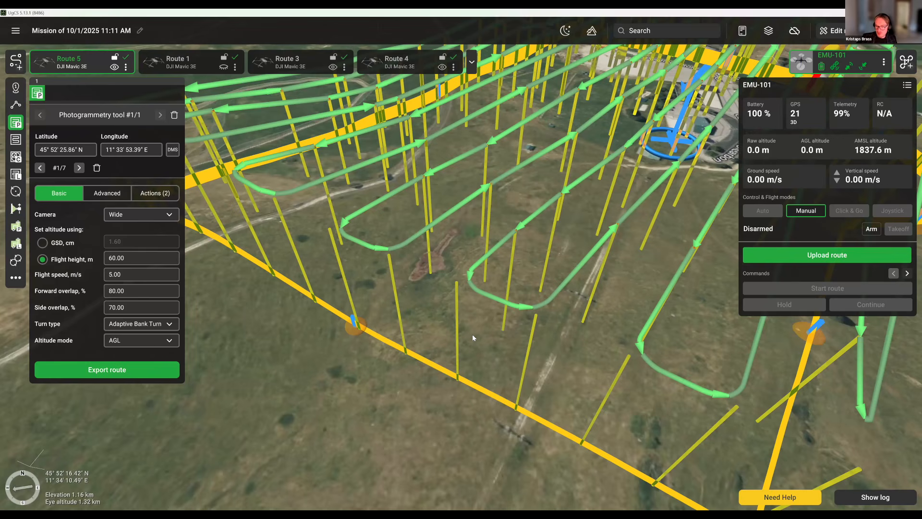
{"action": "scroll", "coordinate": [460, 338], "scroll_direction": "down", "scroll_amount": 2}
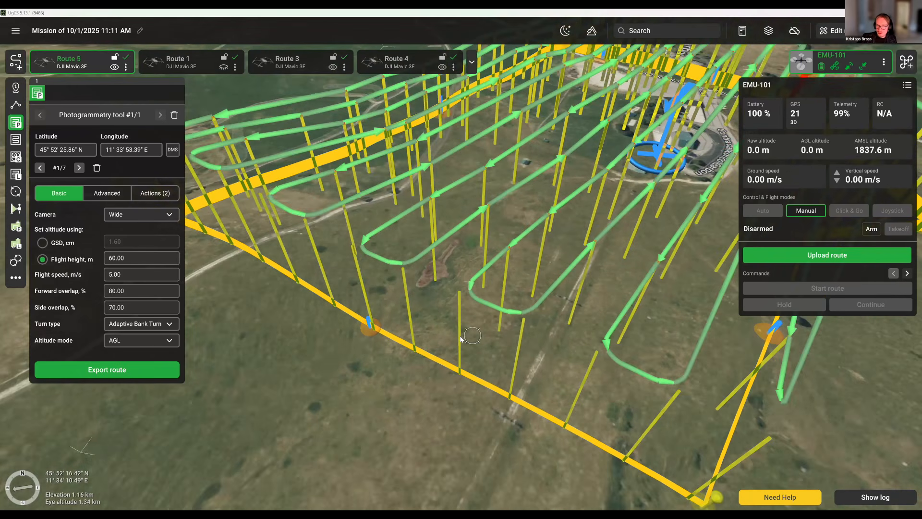
{"action": "scroll", "coordinate": [460, 339], "scroll_direction": "down", "scroll_amount": 4}
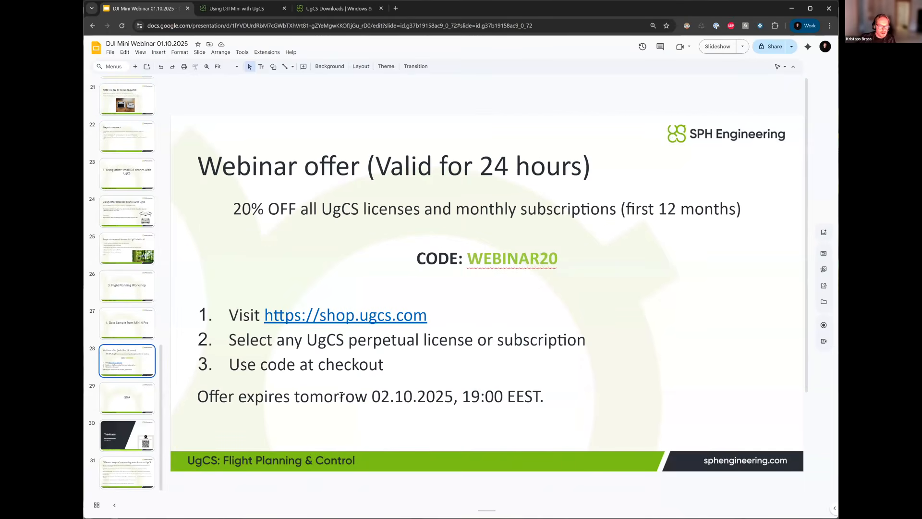
Step: Switch to the webinar presentation and highlight the offer expiry line on the "Webinar offer" slide
{"action": "left_click", "coordinate": [340, 395]}
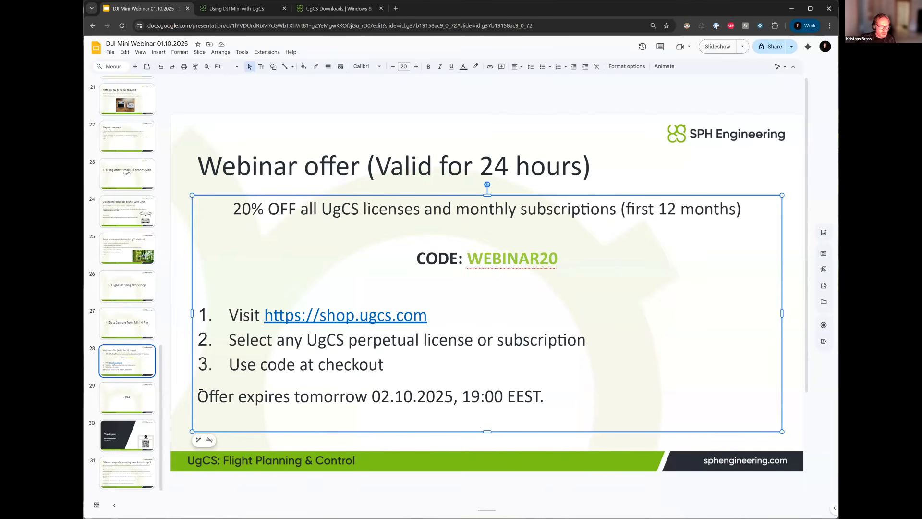
{"action": "left_click_drag", "start_coordinate": [197, 395], "coordinate": [578, 397]}
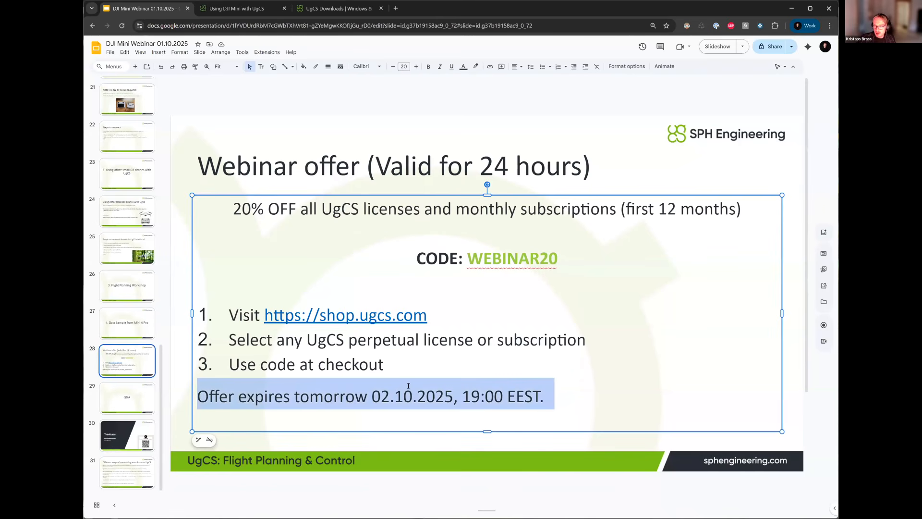